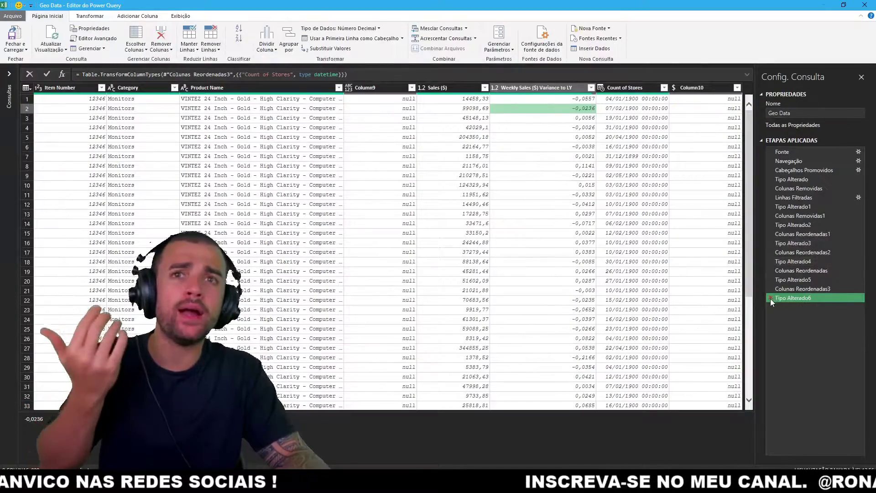
Step: Remove Geo Data's last two applied steps, then delete everything from Tipo Alterado2 to the end
click(771, 297)
click(771, 290)
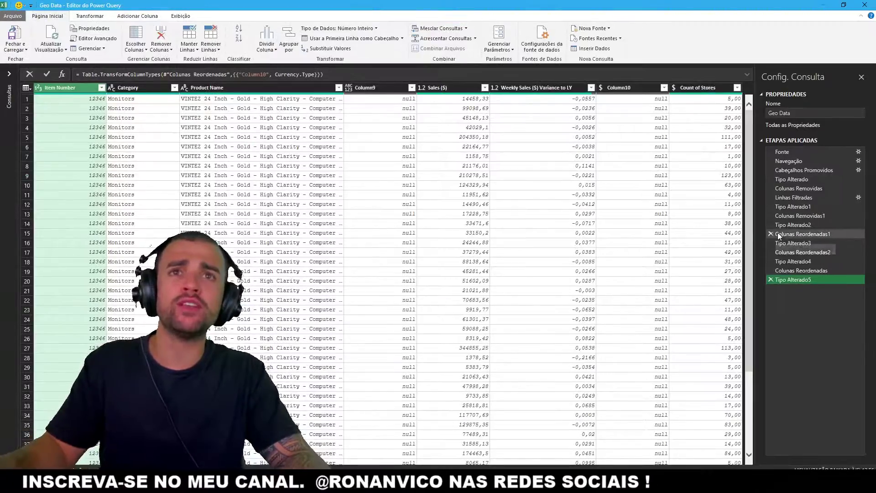
right_click(788, 226)
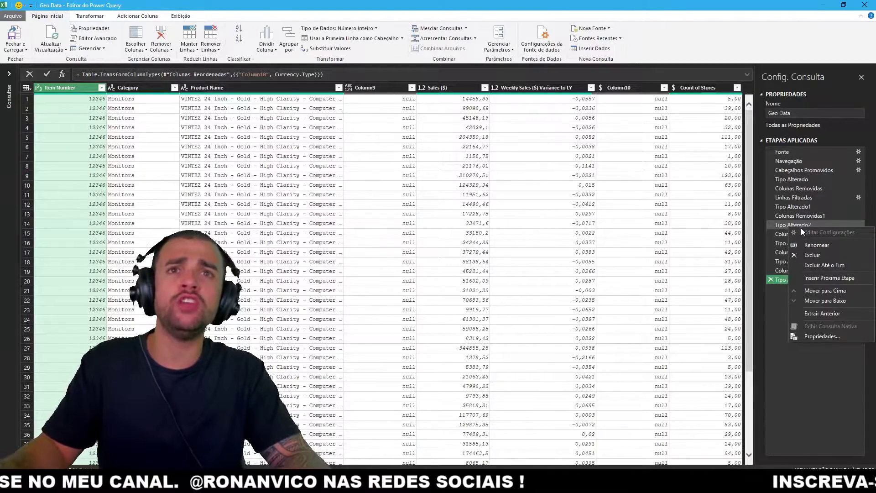
click(821, 267)
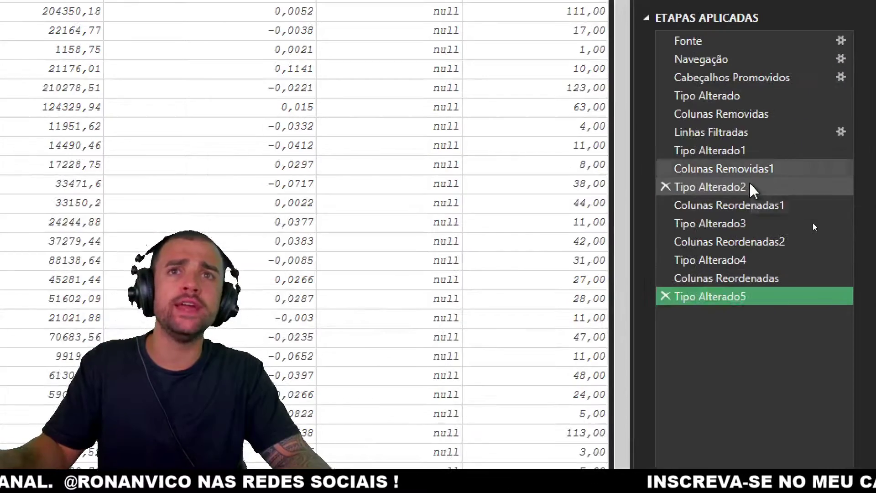
right_click(803, 184)
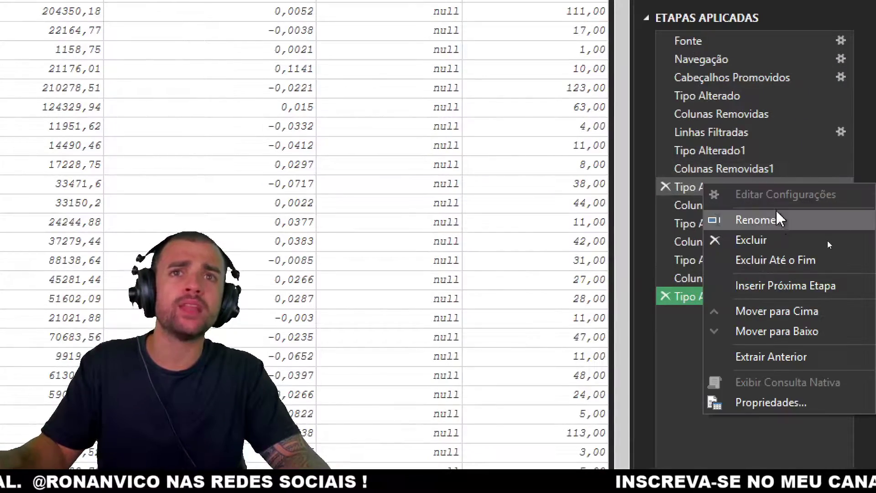
click(794, 267)
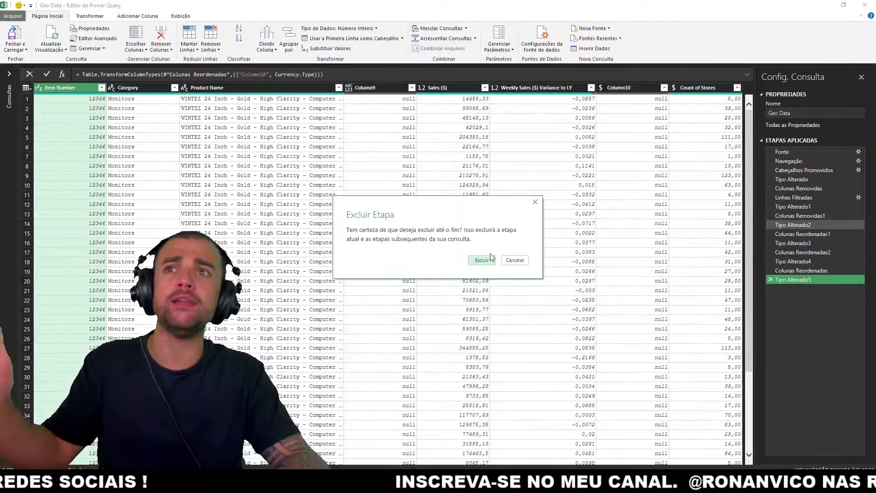
click(482, 260)
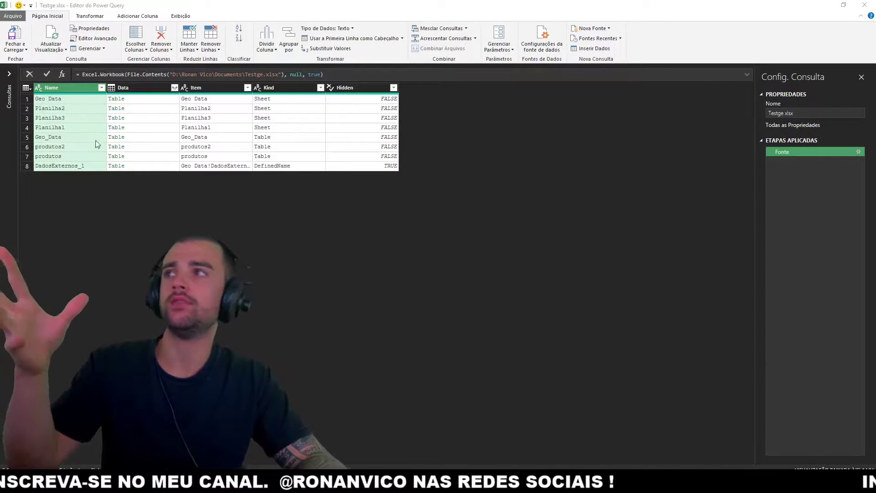
Step: Preview the Geo Data, Planilha2, Planilha3 and Planilha1 sheets in Testge.xlsx with an enlarged preview pane
ctrl+click(230, 89)
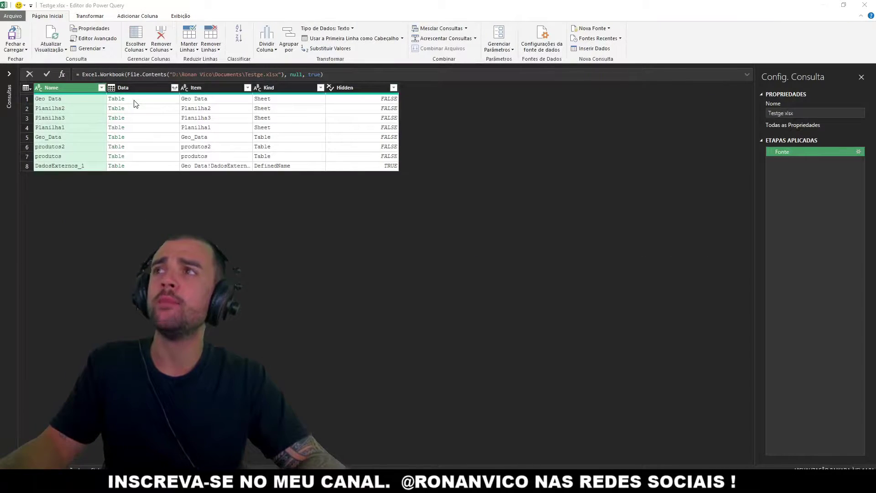
click(141, 100)
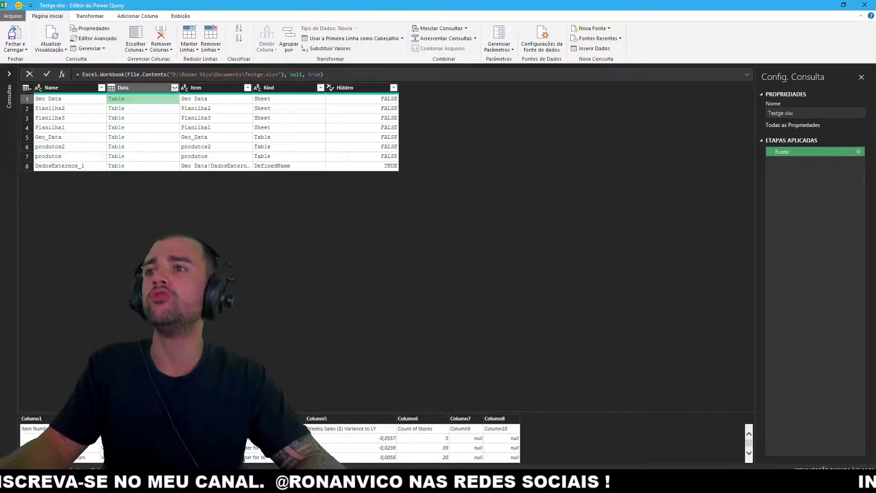
drag(293, 268, 294, 216)
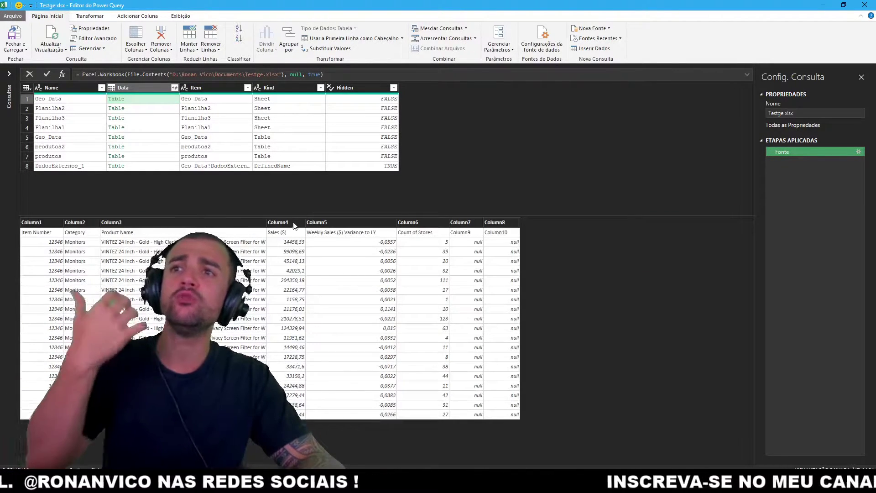
click(150, 110)
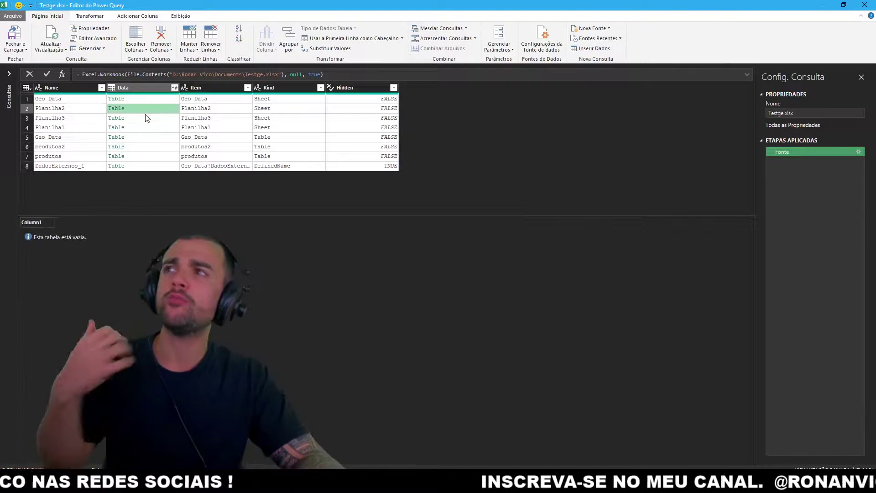
click(143, 119)
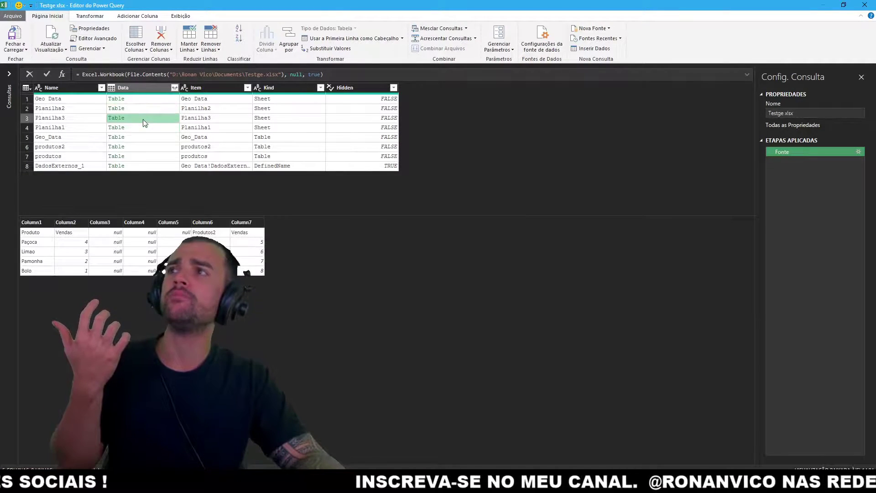
key(Up)
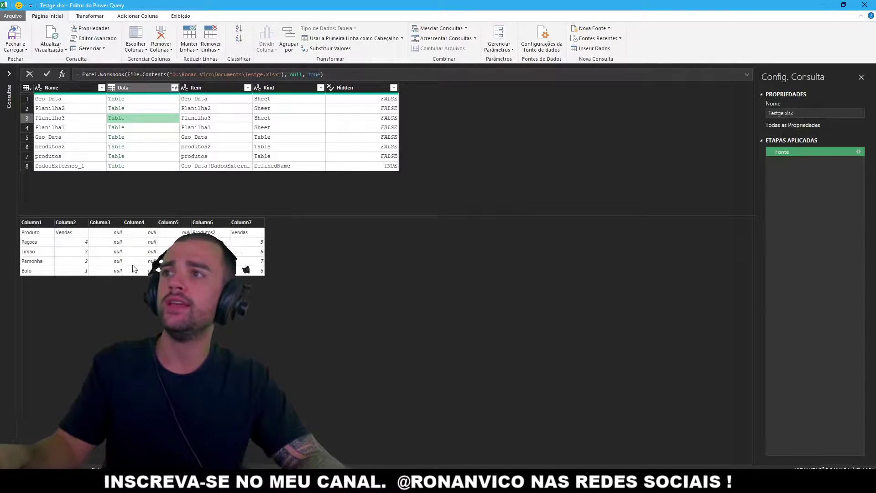
click(136, 131)
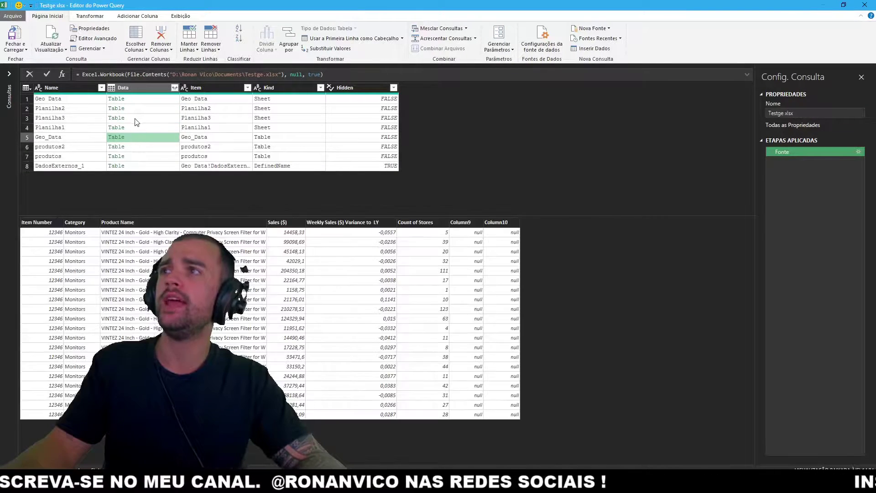
Step: Compare the sheet previews again and drill into the Geo_Data table as the query's data
click(135, 117)
click(136, 108)
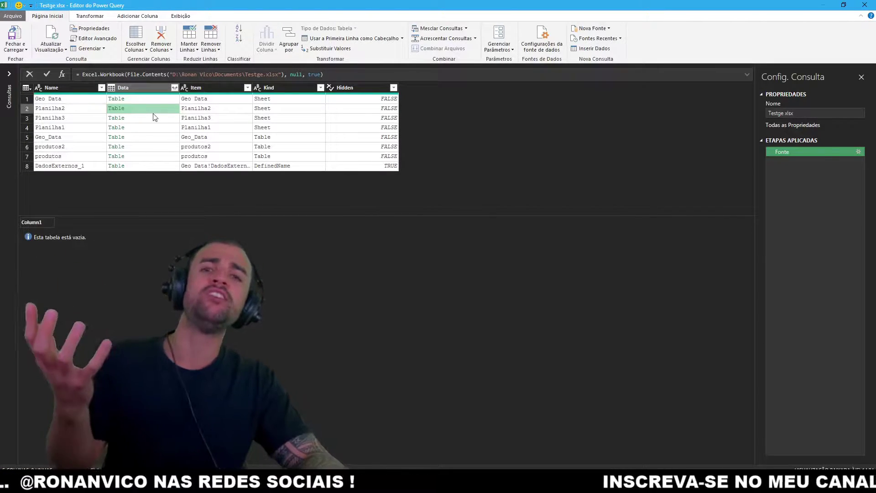
click(139, 99)
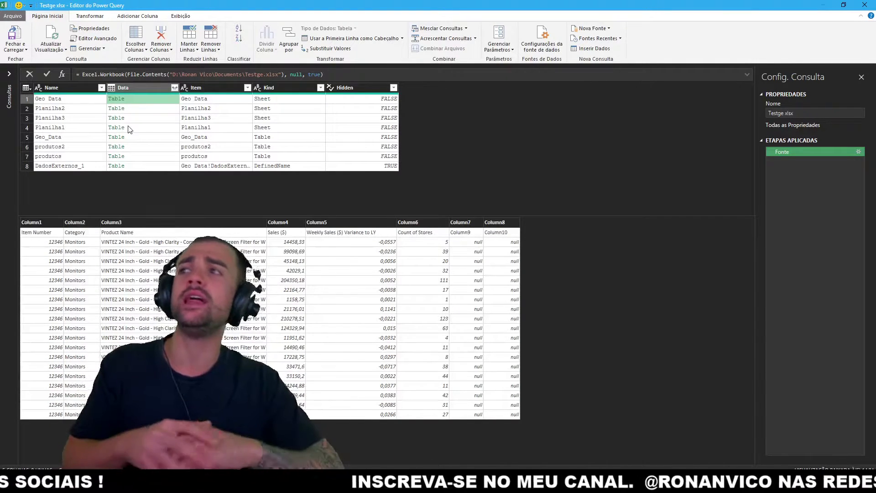
click(134, 111)
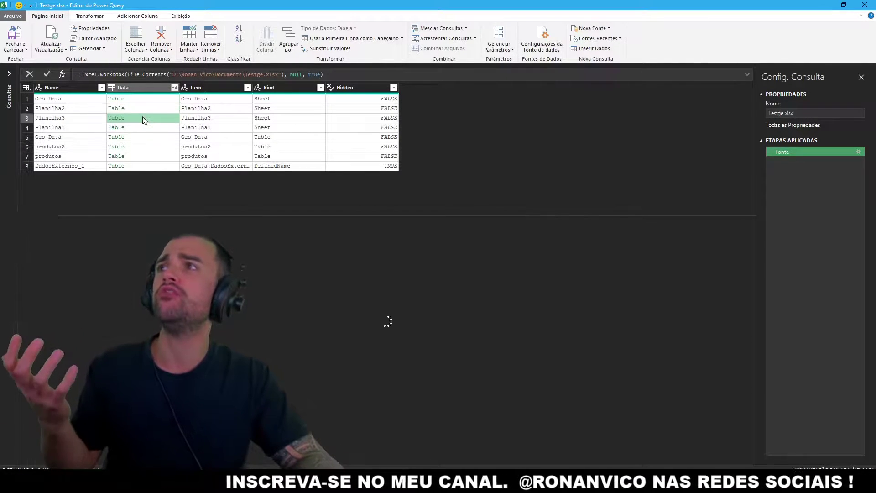
click(141, 126)
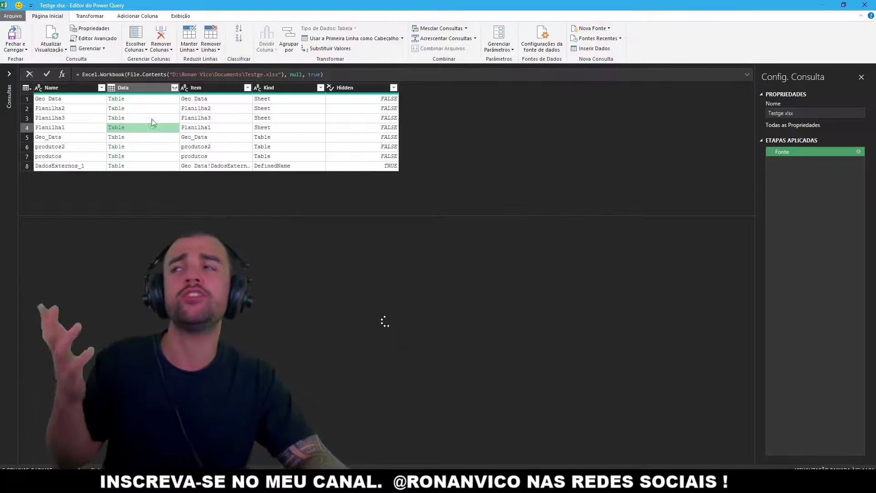
click(117, 140)
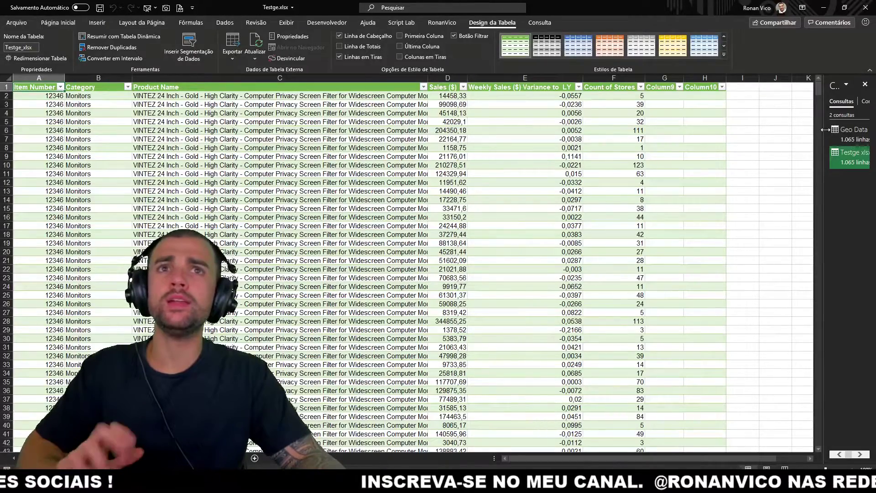
Step: Widen the Queries and Connections pane, check Geo Data's loaded 1,065-row table, and close its editor
drag(825, 129, 586, 136)
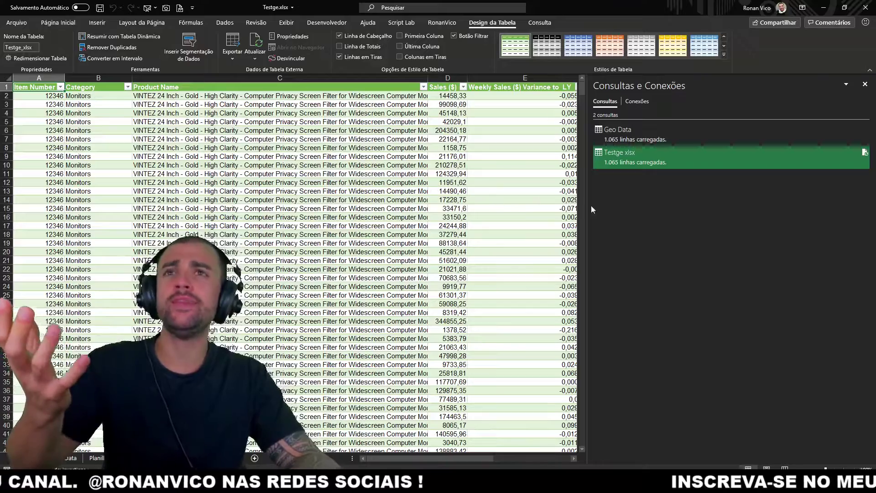
click(655, 134)
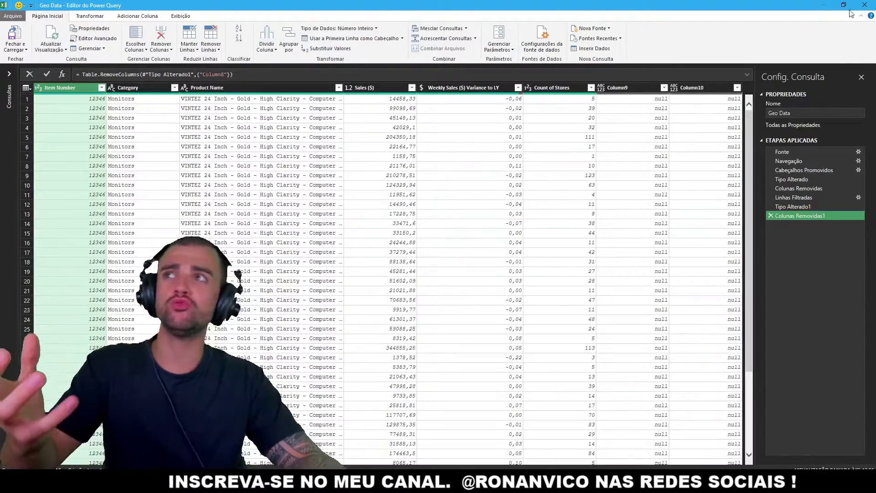
click(870, 8)
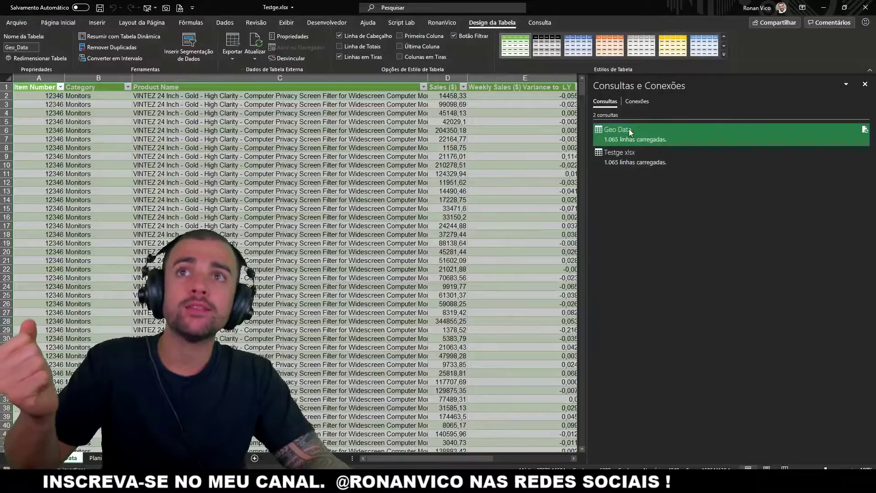
mouse_move(617, 130)
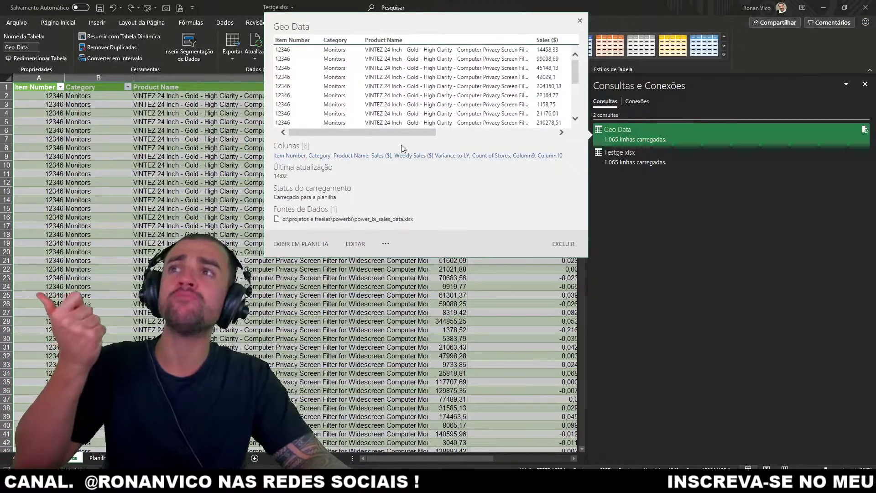
Step: Inspect the Geo Data query's peek and options in the Queries pane and show its table in the worksheet
click(460, 133)
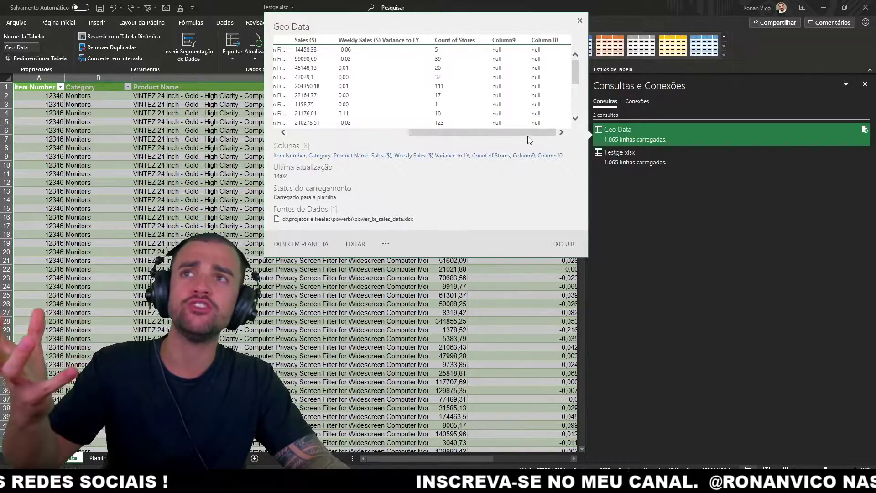
drag(510, 133, 391, 132)
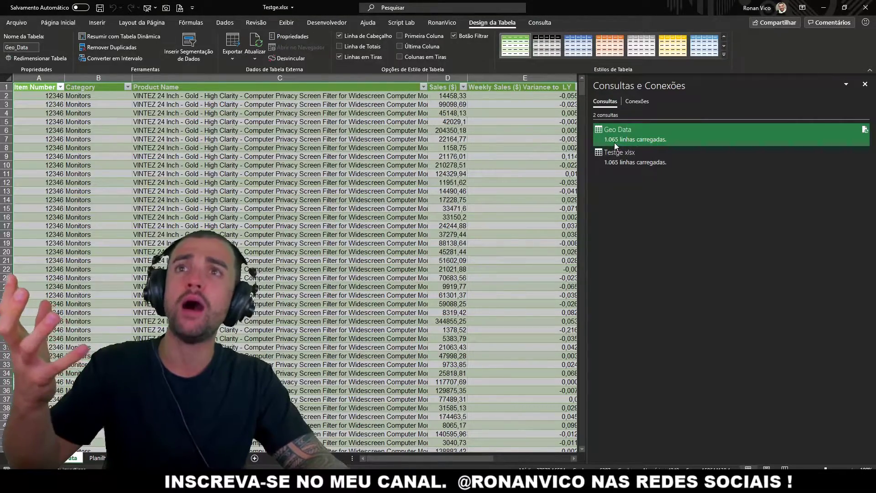
right_click(631, 135)
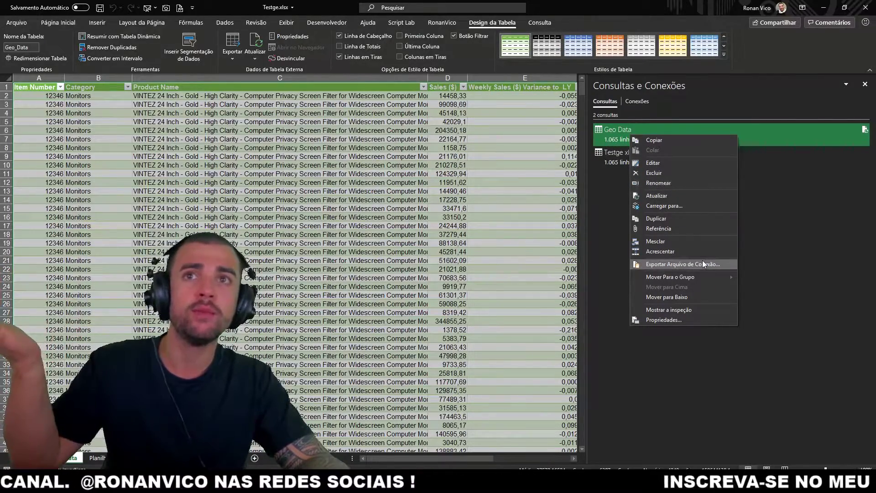
click(648, 163)
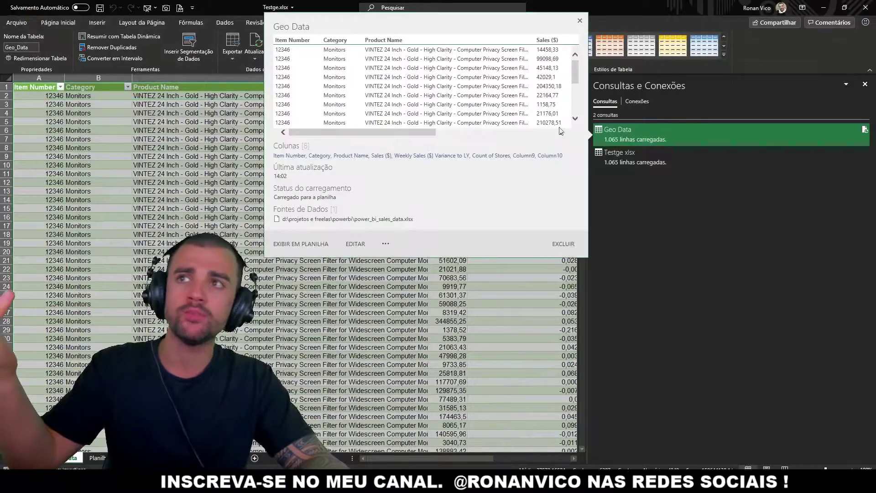
click(384, 244)
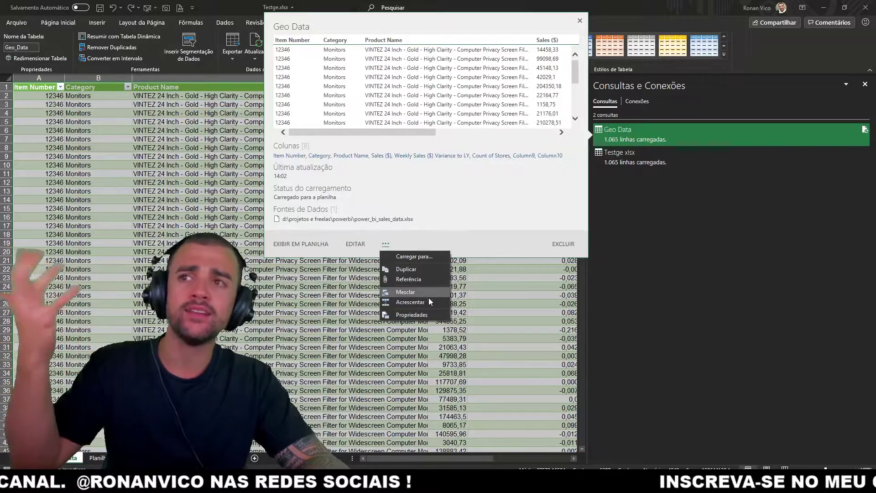
click(392, 269)
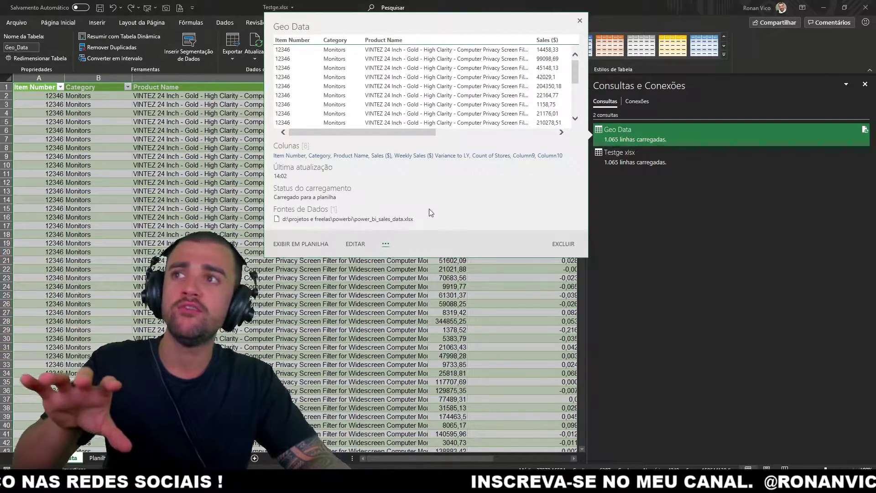
click(301, 244)
right_click(612, 144)
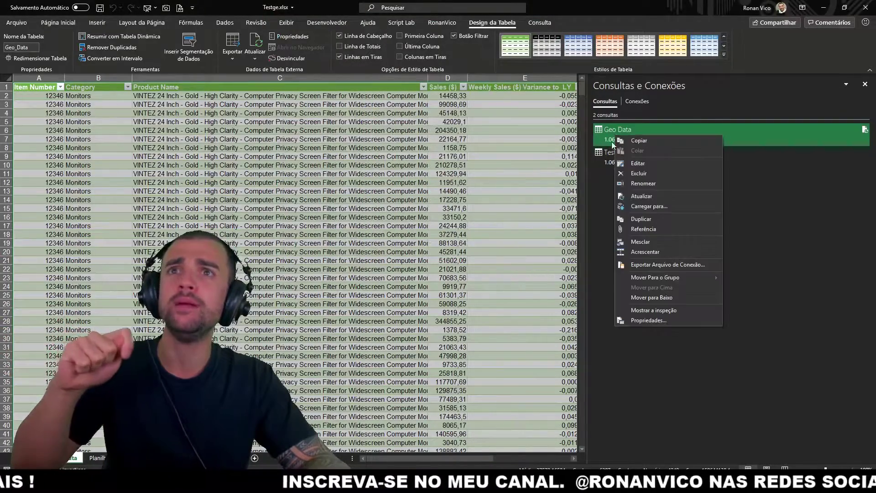
click(569, 114)
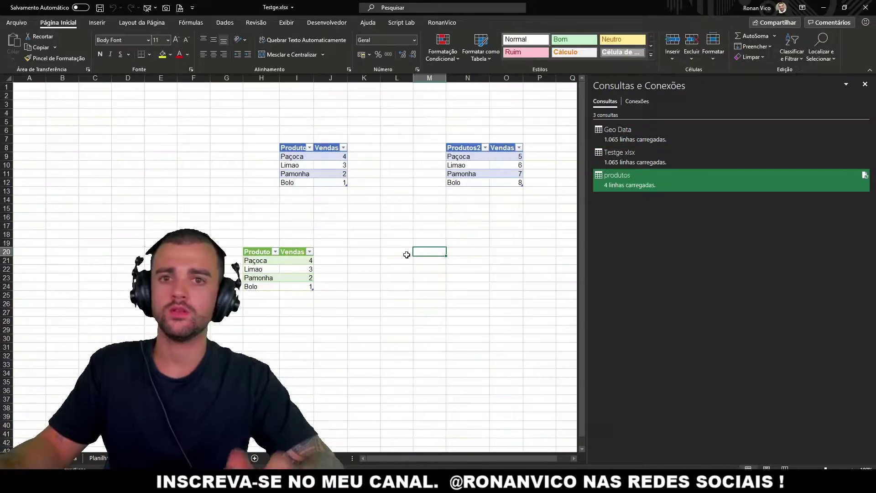
Step: Select the Produto/Vendas table and the green produtos output table, then show the Data ribbon
drag(285, 147, 347, 185)
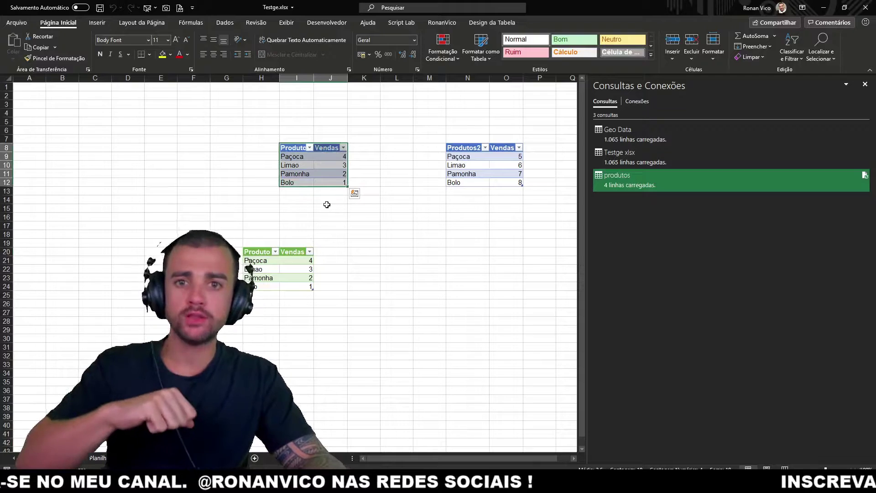
drag(254, 249, 313, 288)
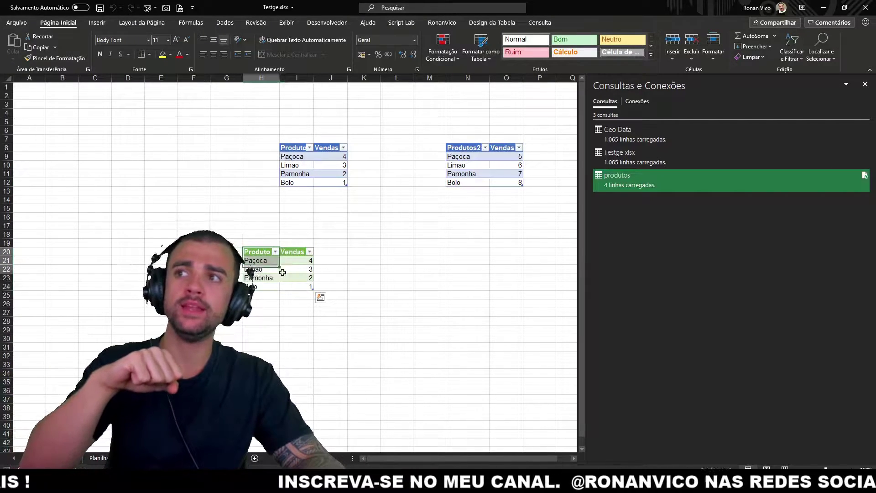
drag(283, 147, 345, 182)
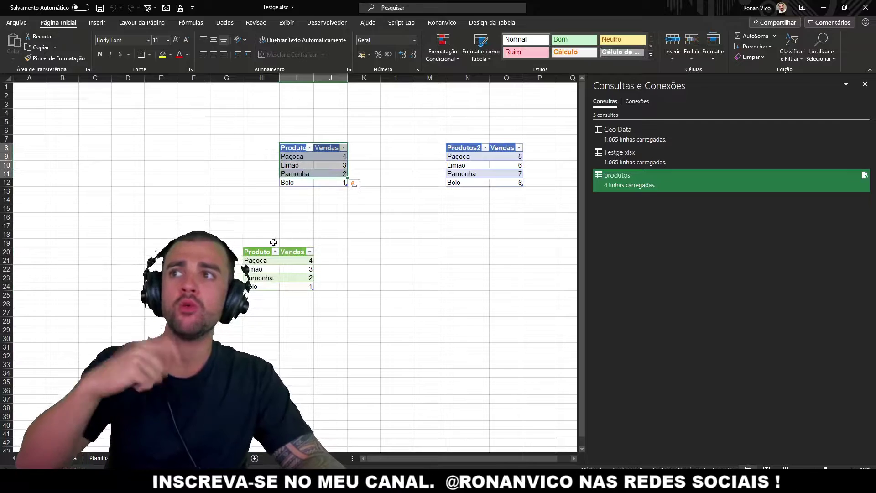
drag(258, 251, 279, 281)
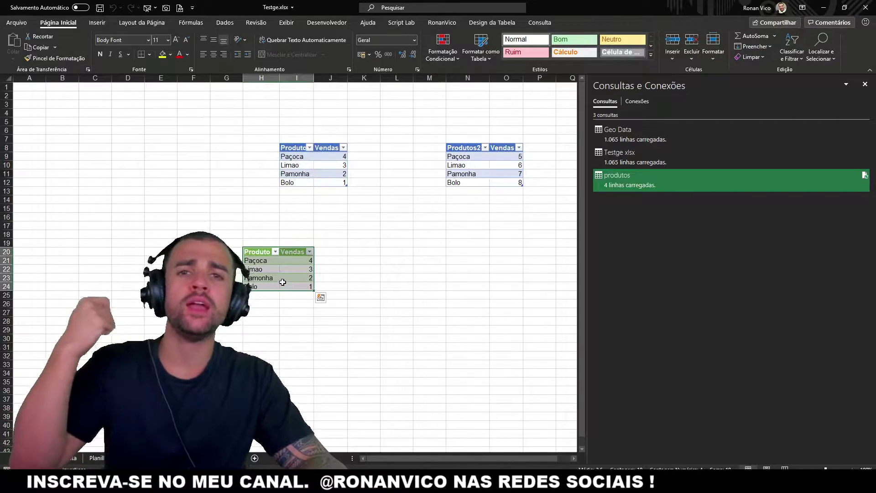
click(224, 23)
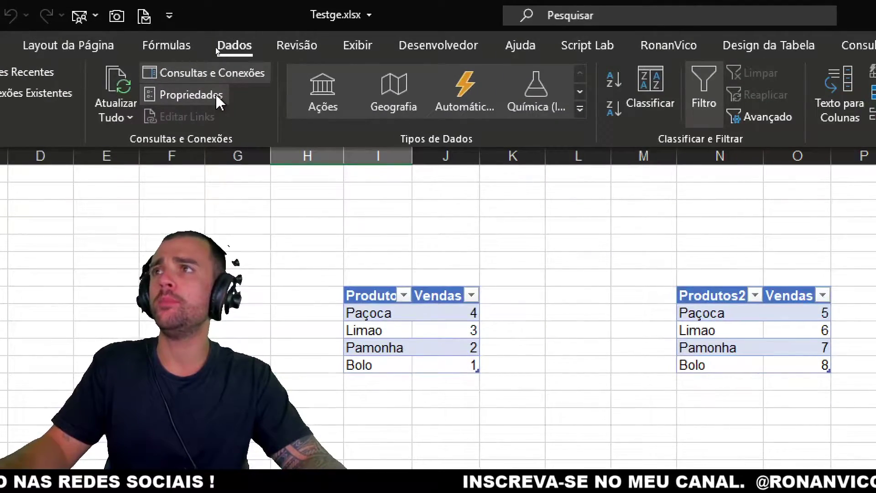
Step: Turn on row numbers for the produtos output and refresh it, checking the new _NúmLinha values 0–3
click(217, 49)
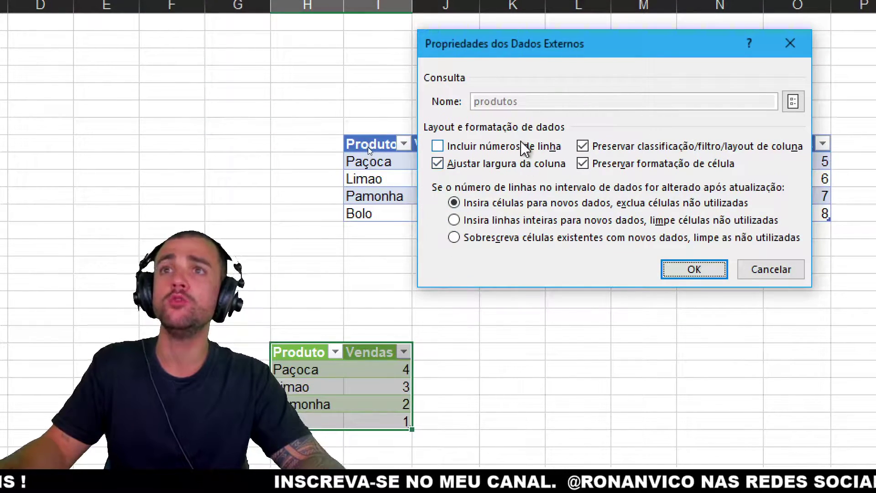
click(525, 147)
click(683, 269)
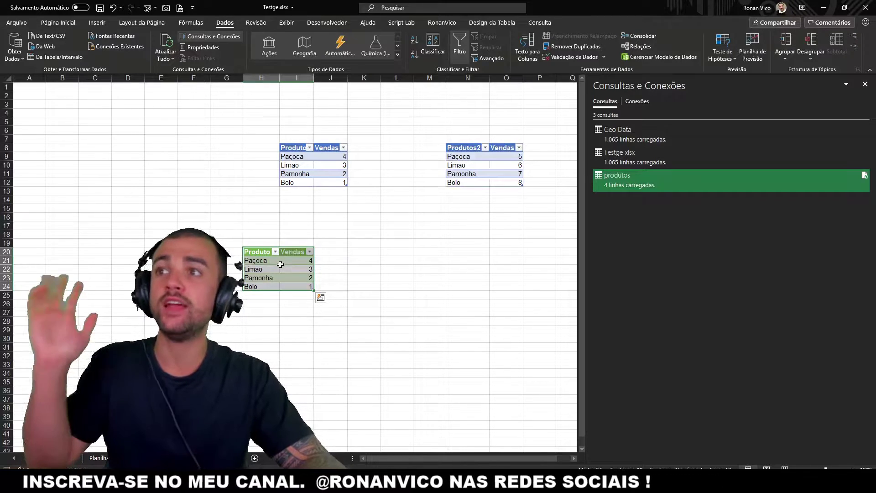
right_click(287, 265)
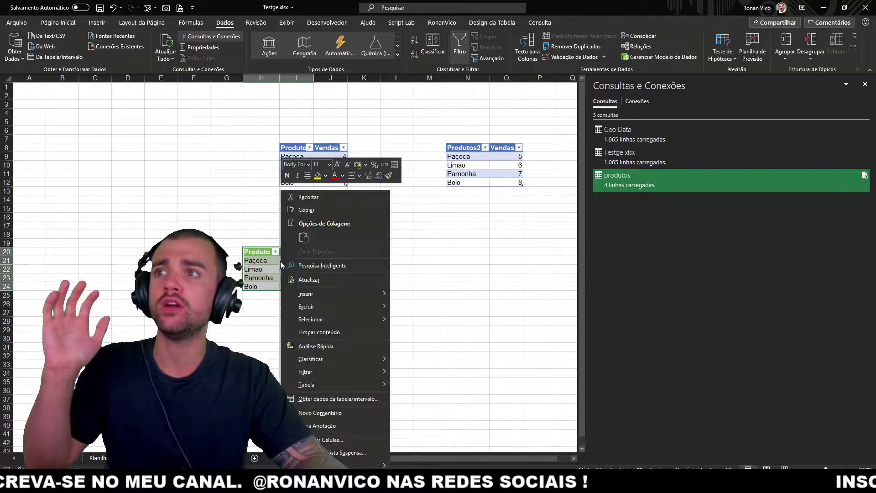
click(301, 279)
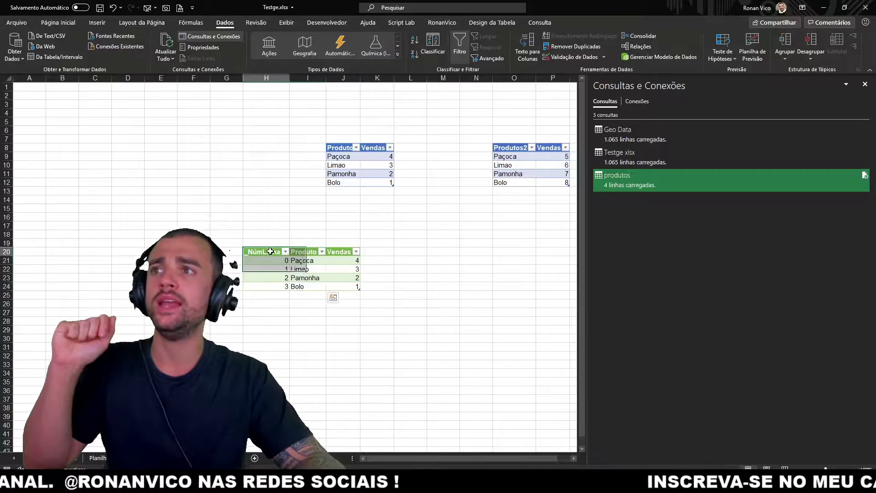
drag(266, 252, 271, 284)
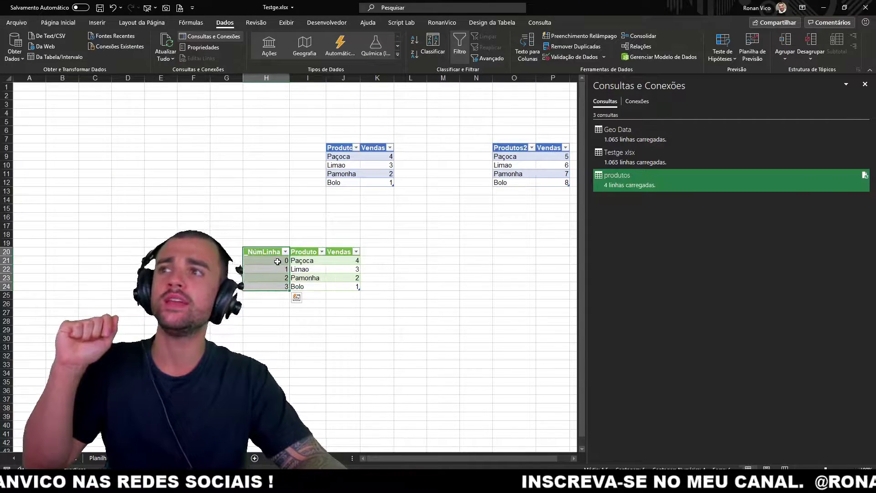
mouse_move(274, 269)
mouse_down()
mouse_move(348, 269)
mouse_move(349, 278)
mouse_up()
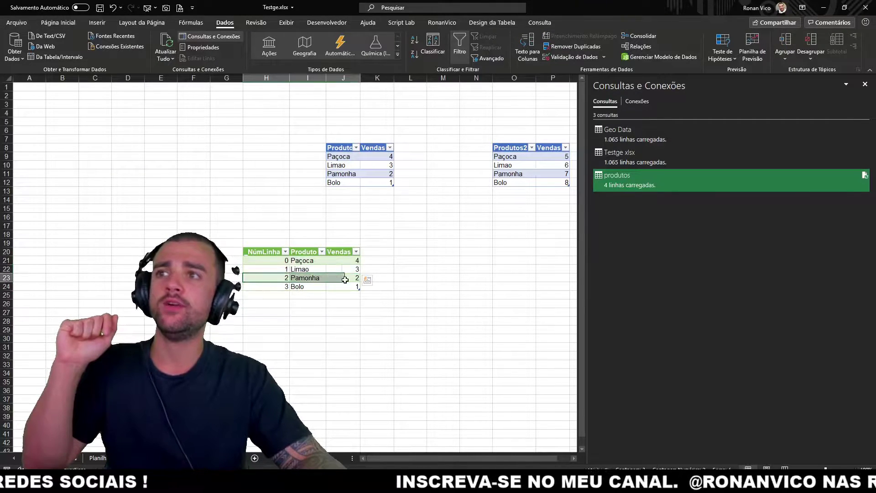
drag(274, 287, 344, 287)
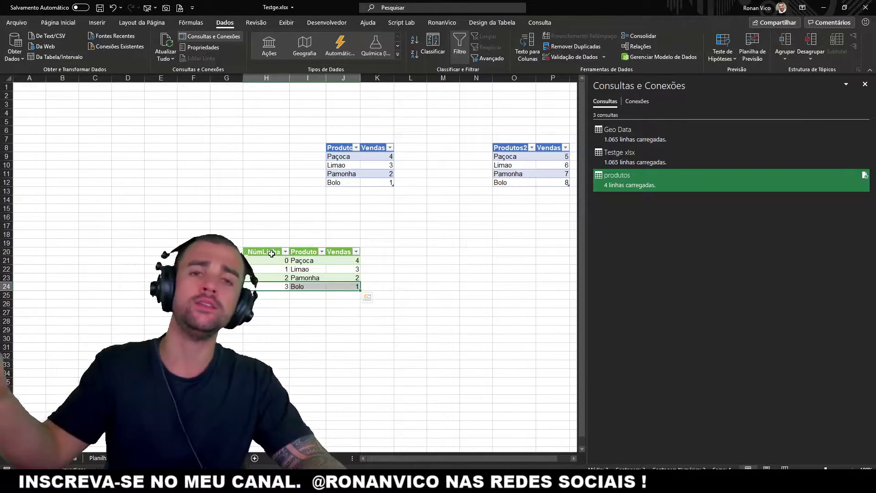
click(285, 262)
drag(286, 264, 346, 287)
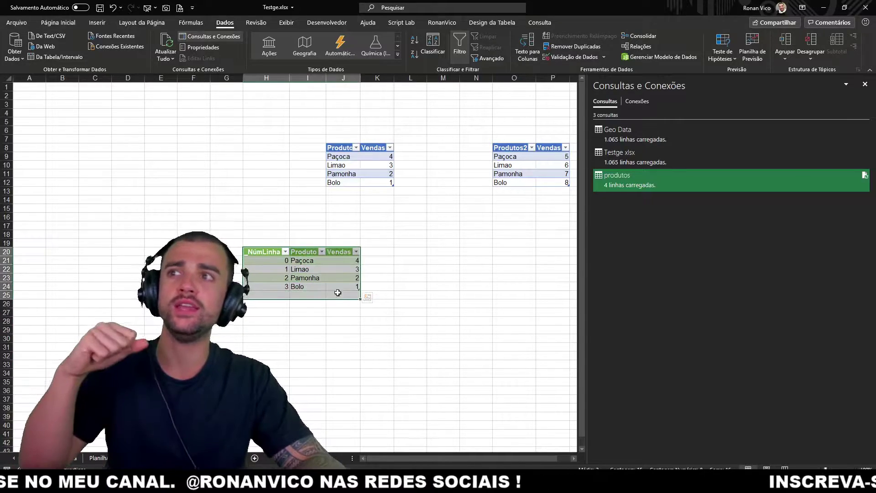
Step: Disable column-width auto-fit on refresh in the produtos external data properties
click(201, 47)
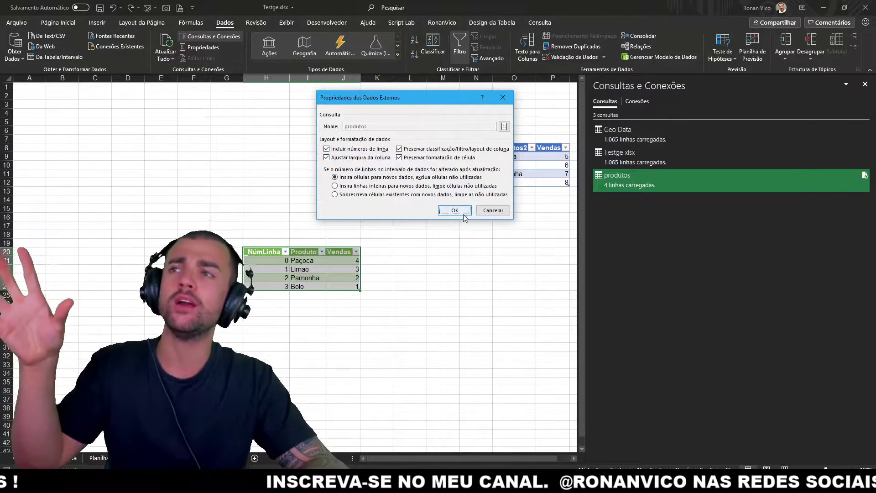
click(455, 210)
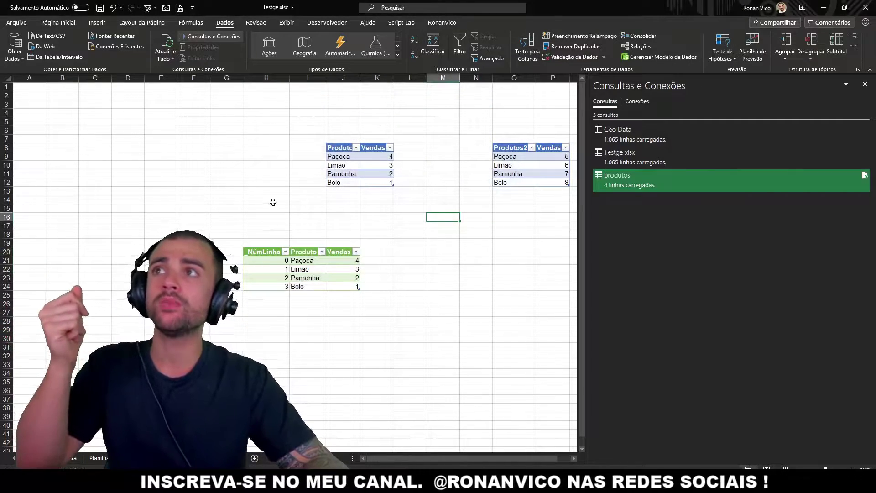
click(261, 255)
right_click(337, 264)
click(204, 47)
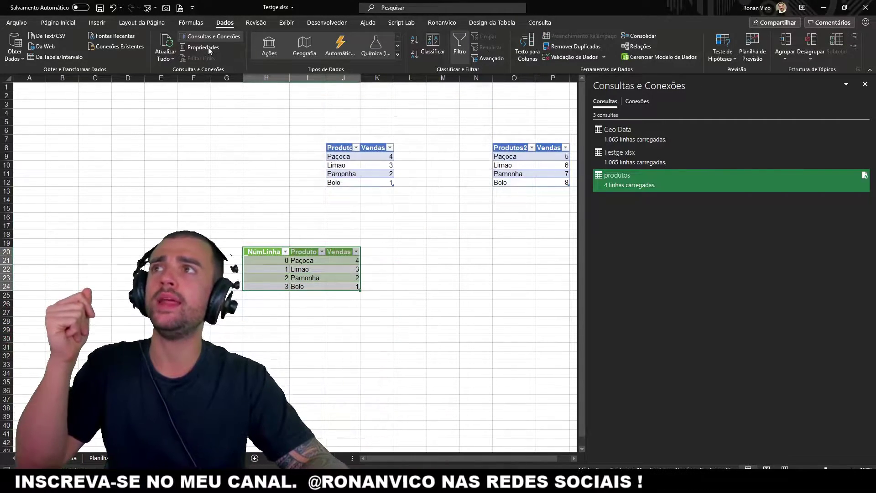
click(326, 157)
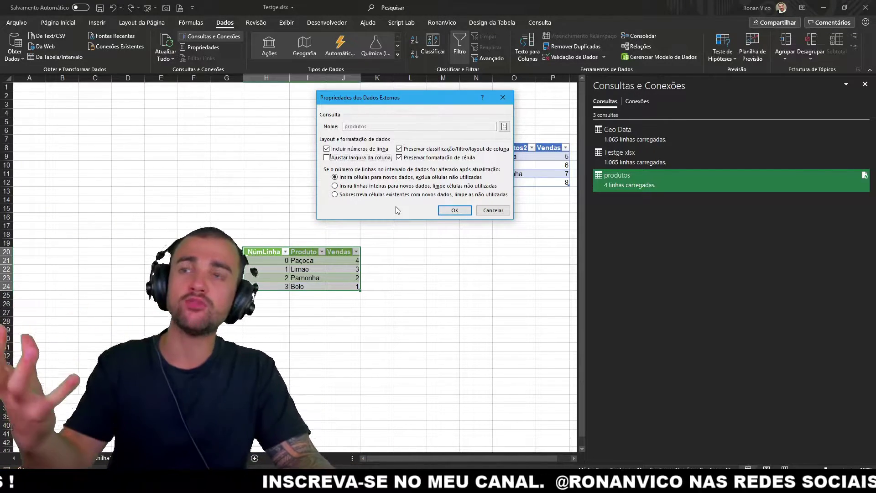
click(454, 210)
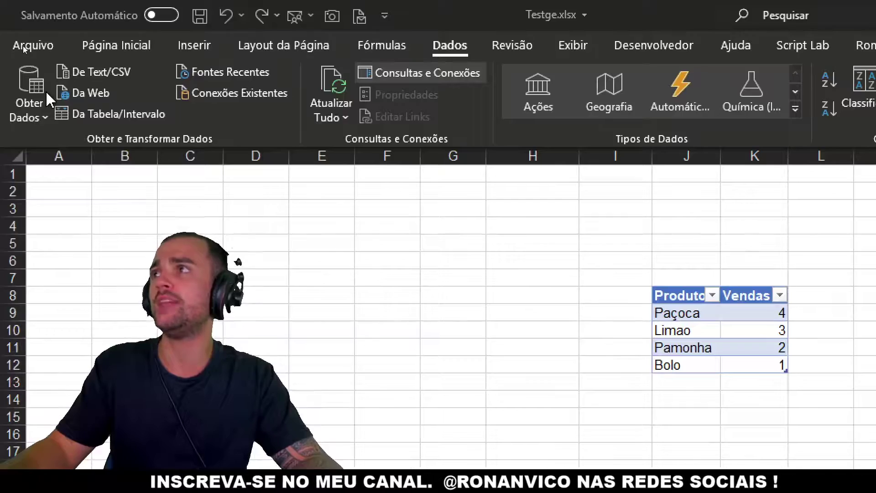
Step: In Query Options, switch the default data load setting to custom
click(36, 114)
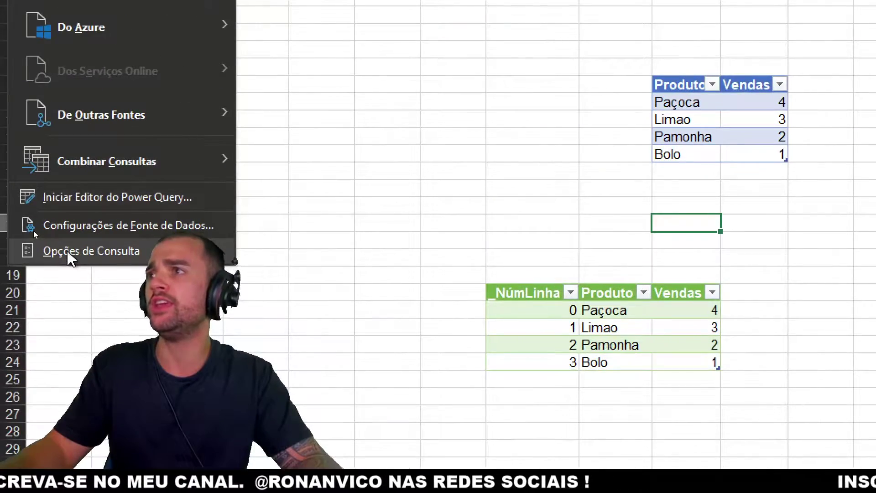
click(69, 254)
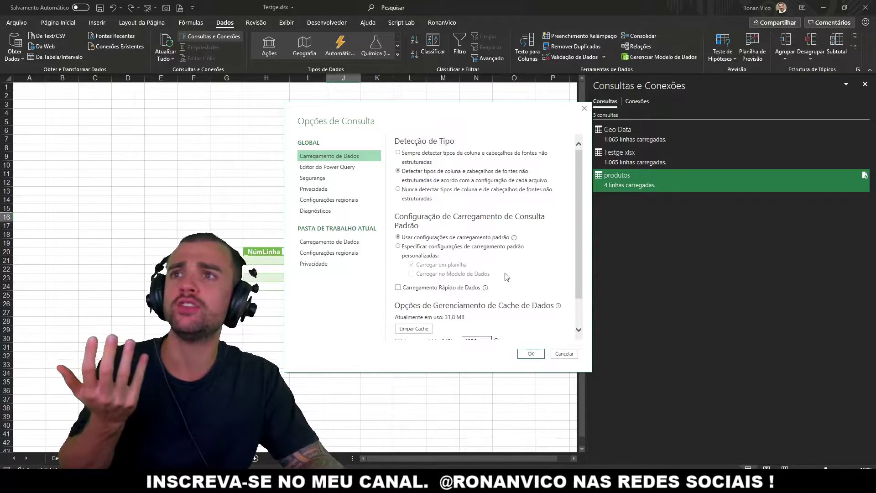
scroll(506, 276, down, 2)
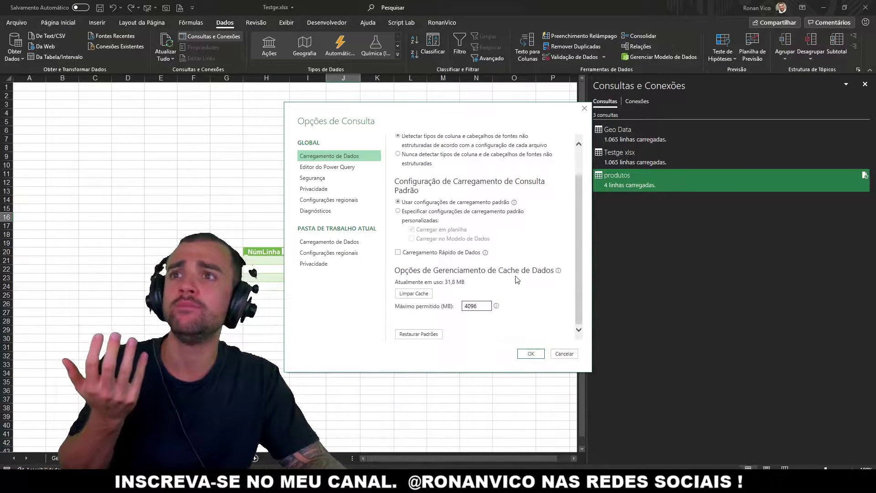
click(488, 216)
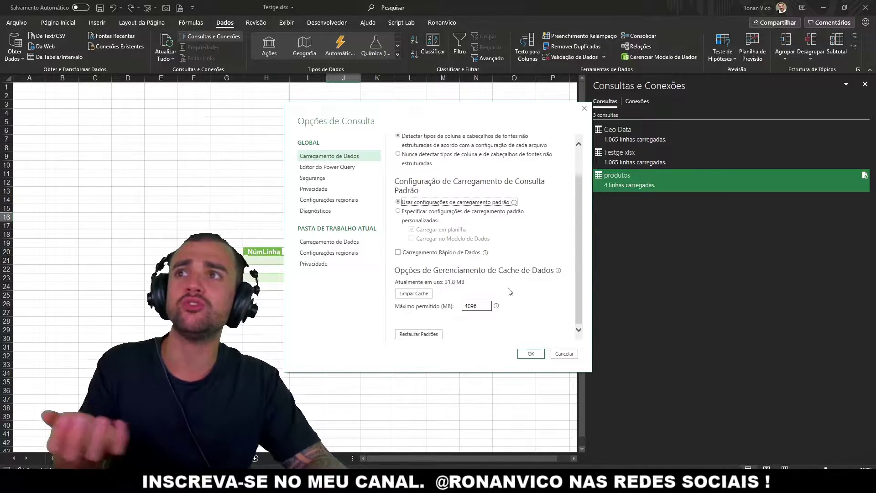
scroll(510, 291, up, 2)
Step: Review the Power Query Editor and security options pages, then open the produtos query in the editor
click(323, 168)
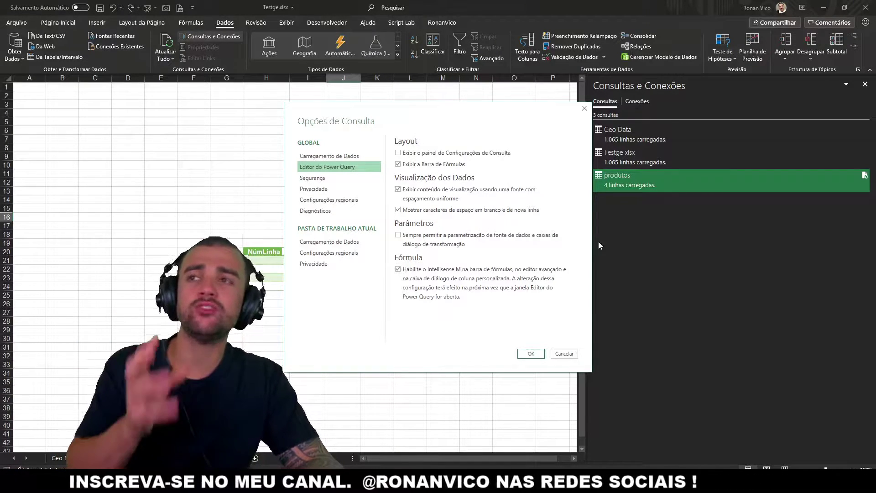
click(319, 178)
click(338, 167)
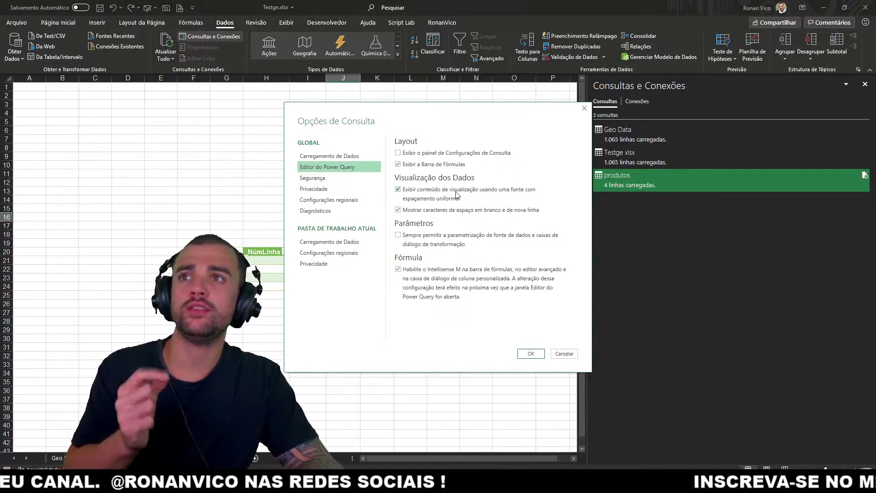
key(Return)
double_click(646, 180)
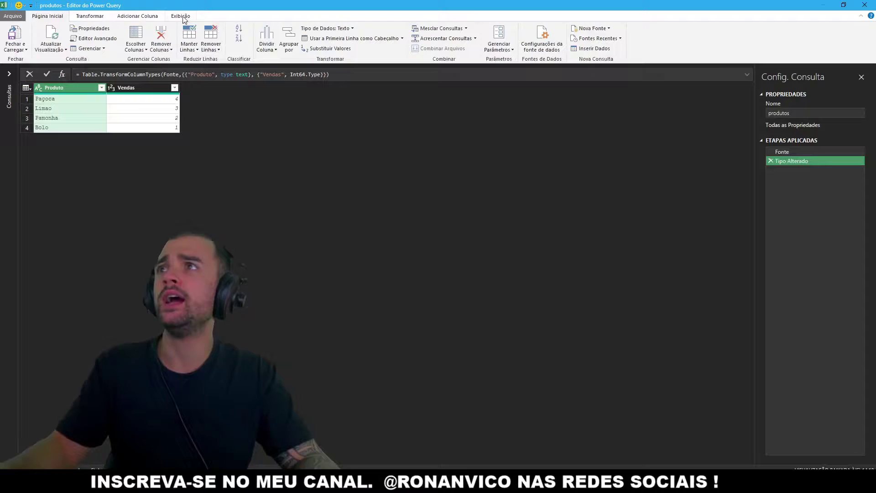
Step: Toggle the monospaced preview font off and back on, then close the Power Query Editor
click(181, 16)
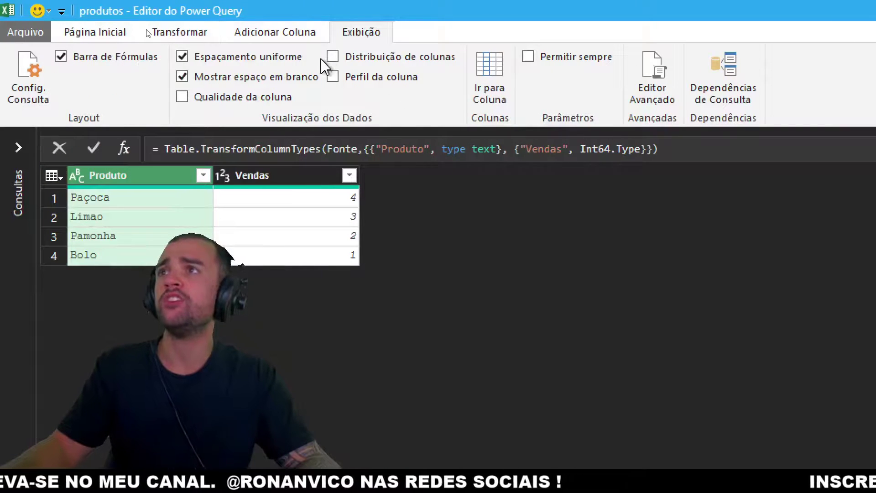
click(269, 59)
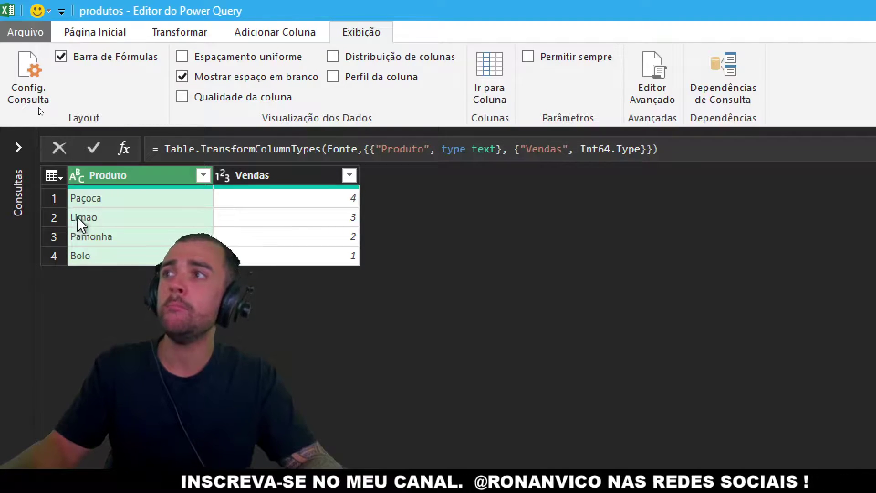
click(261, 65)
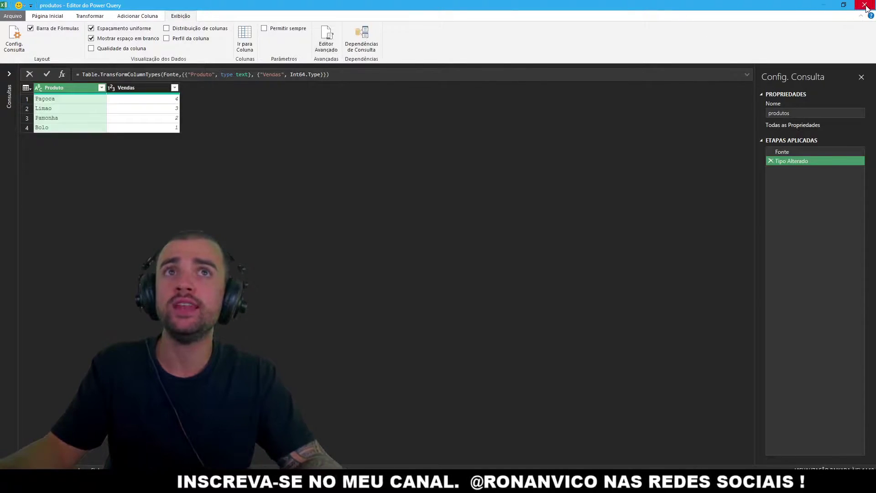
click(866, 6)
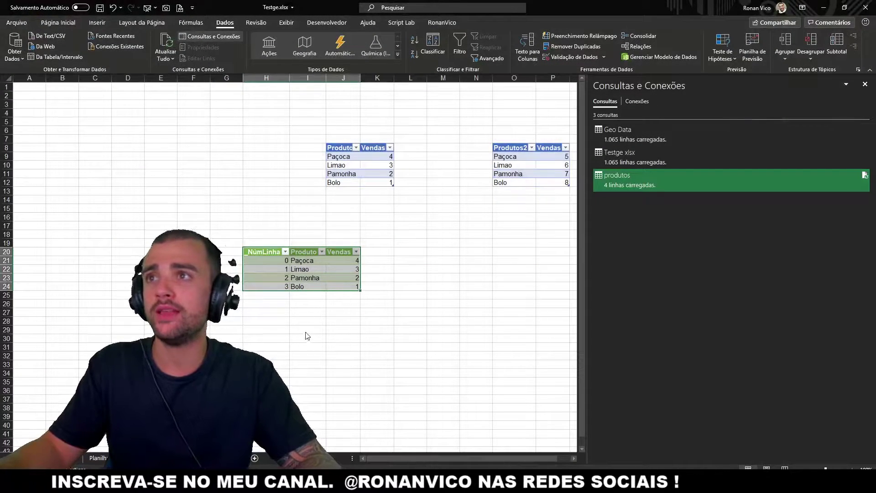
Step: Add iii1i2 in J13 and PPP1 in J14 to the Produto table, then open produtos in the editor
click(306, 336)
click(354, 189)
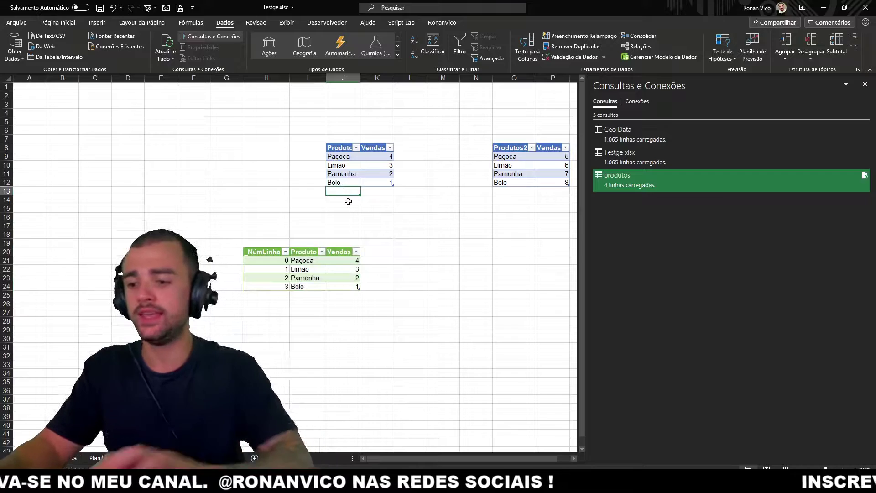
text(iii)
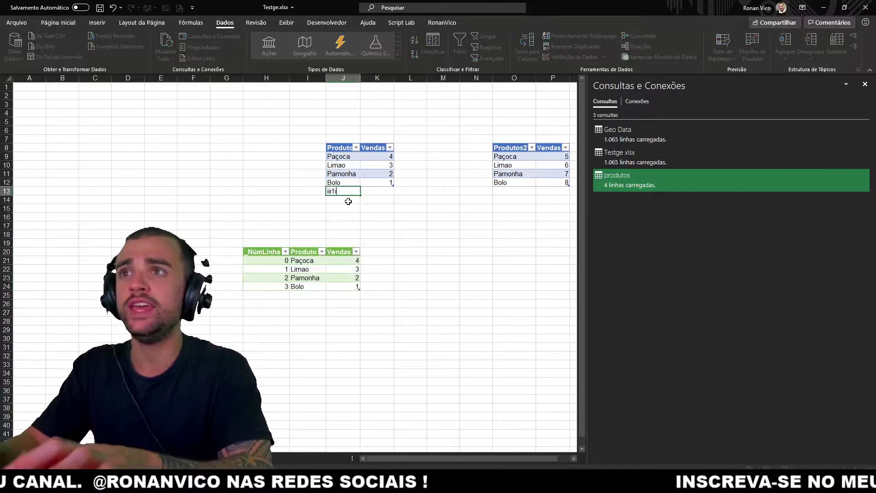
key(Return)
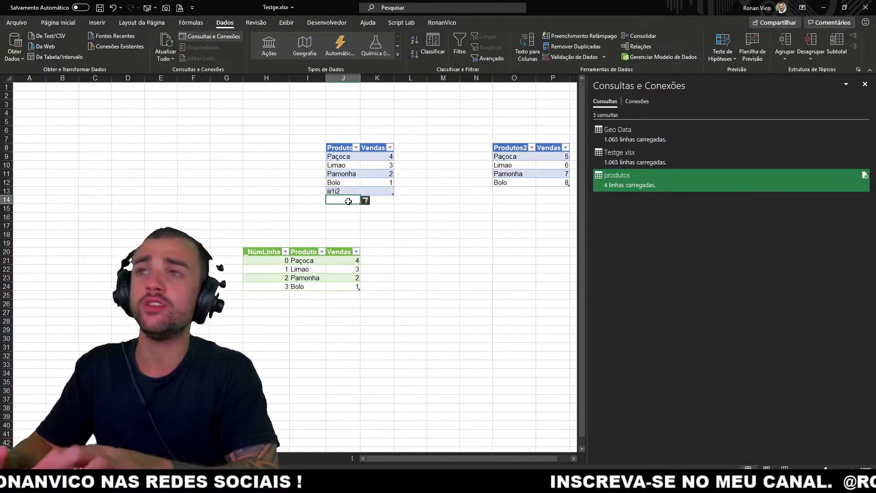
text(PPP1)
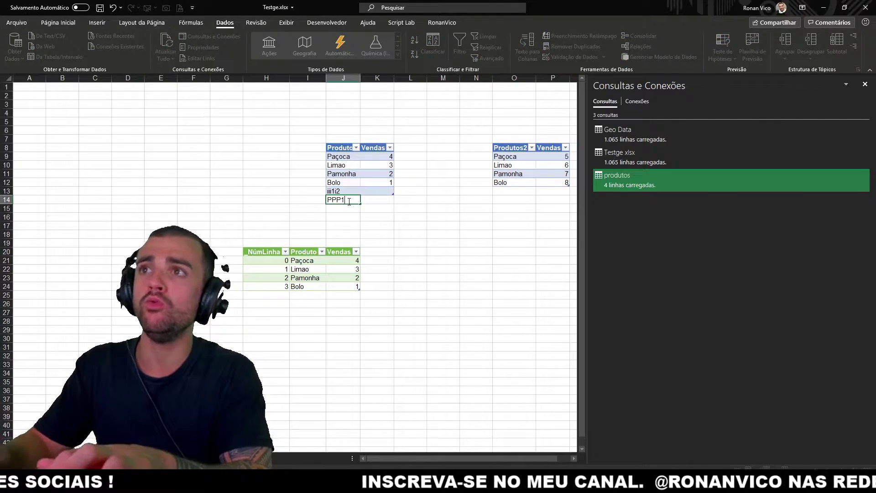
key(Return)
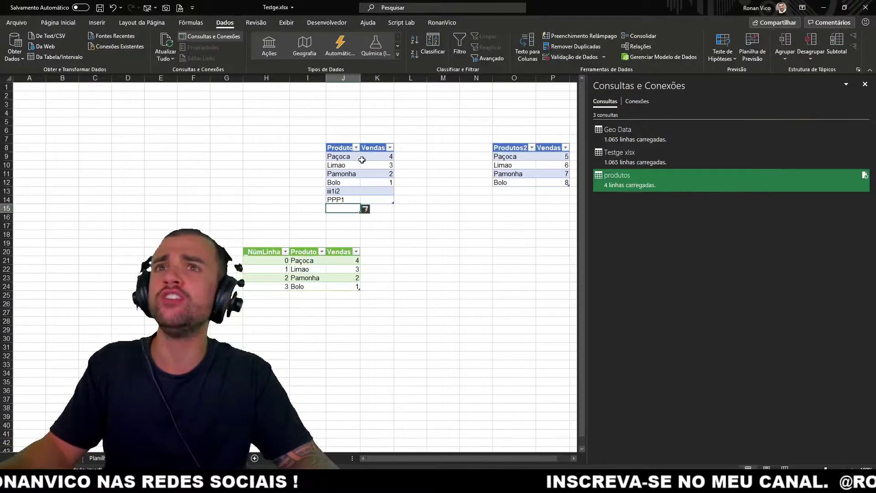
double_click(655, 182)
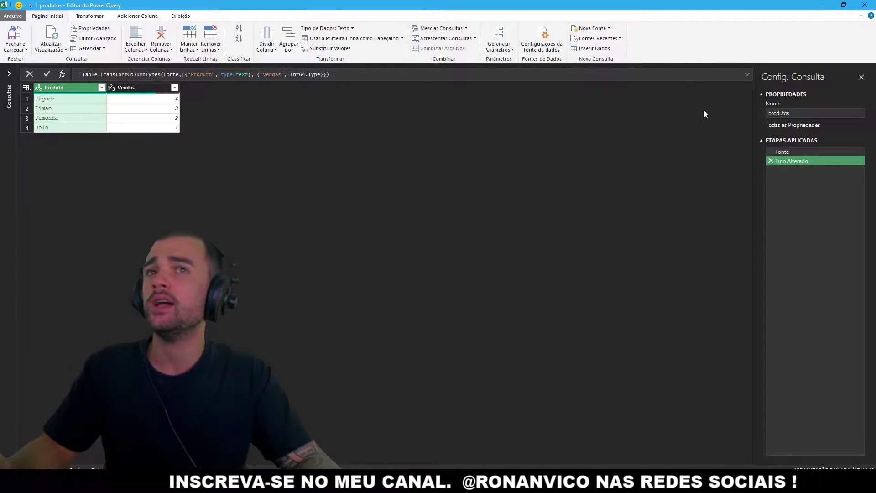
Step: Refresh the produtos output table and reopen the query, now showing six rows including iii1i2 and PPP1
click(9, 74)
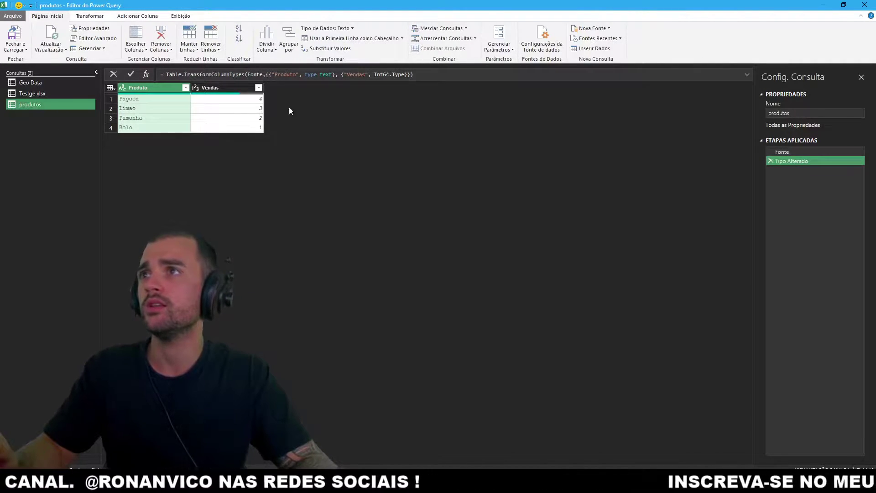
click(861, 7)
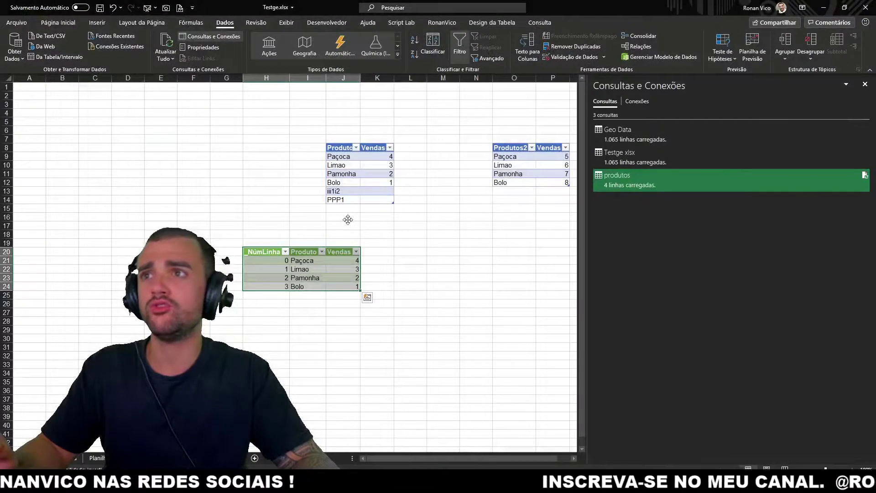
right_click(327, 265)
click(384, 280)
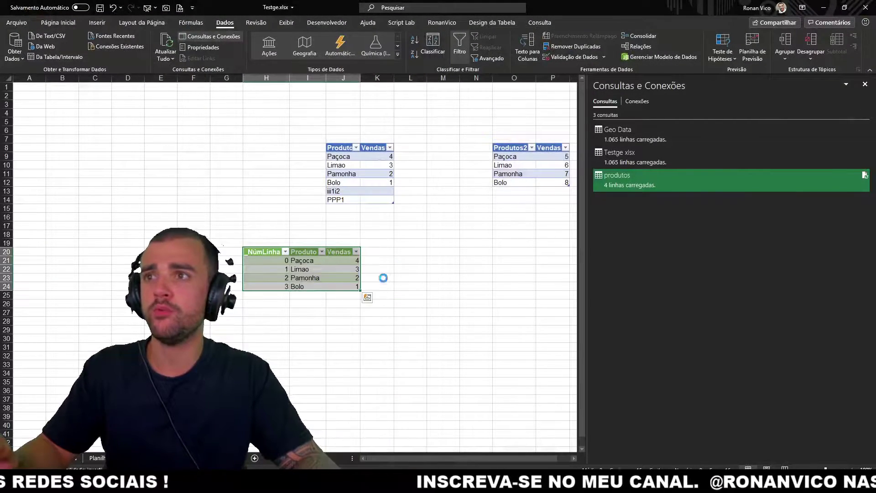
click(329, 371)
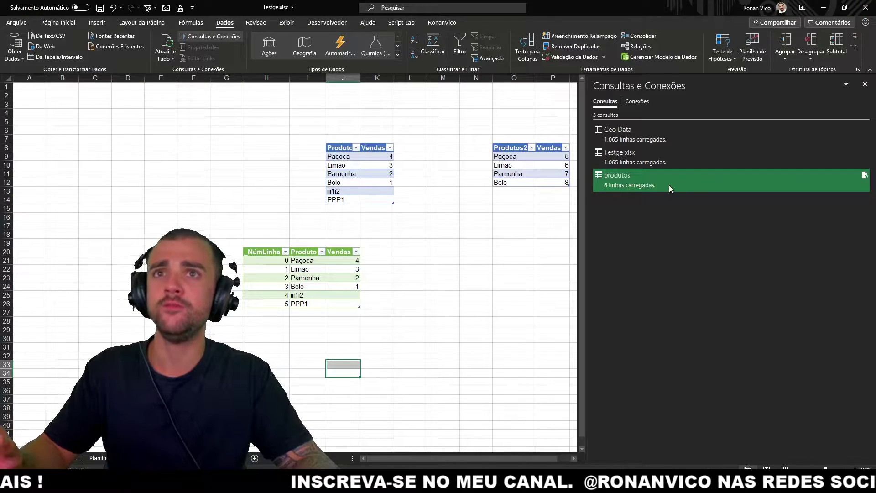
double_click(655, 183)
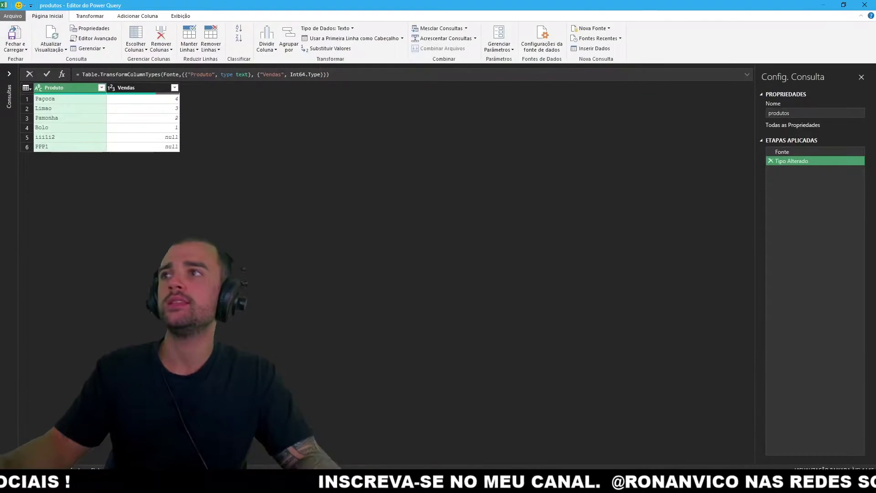
key(alt+Tab)
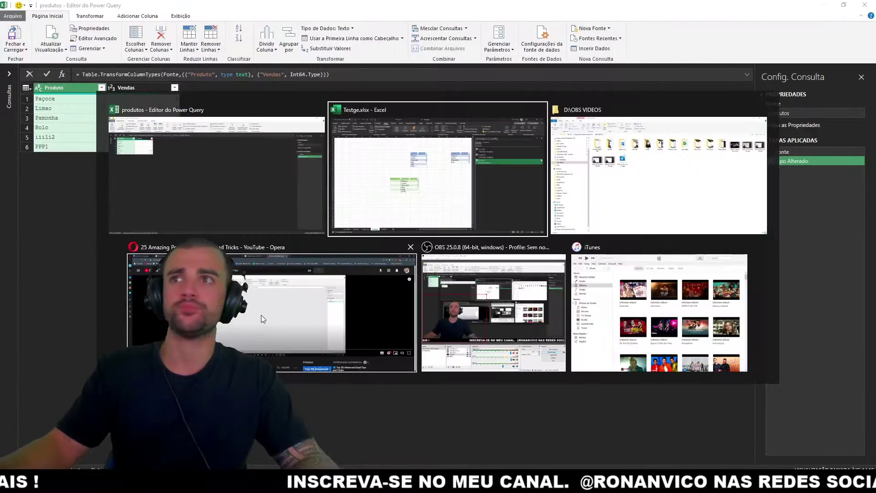
key(Escape)
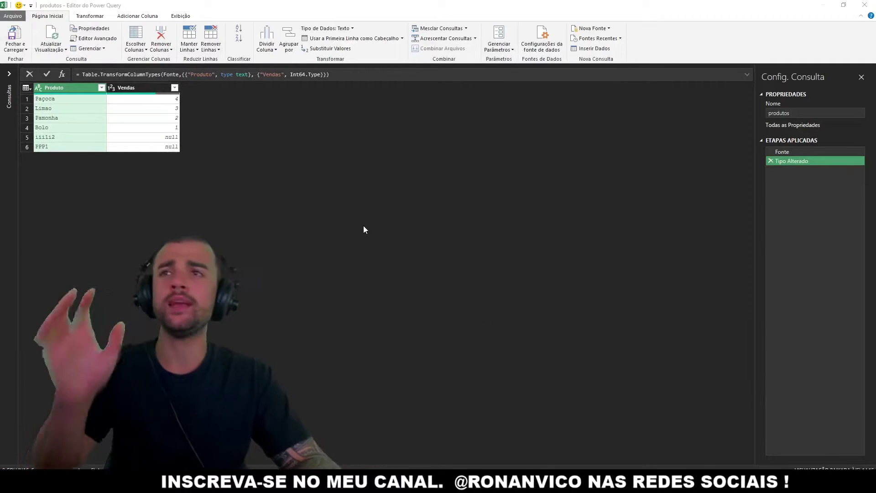
click(318, 274)
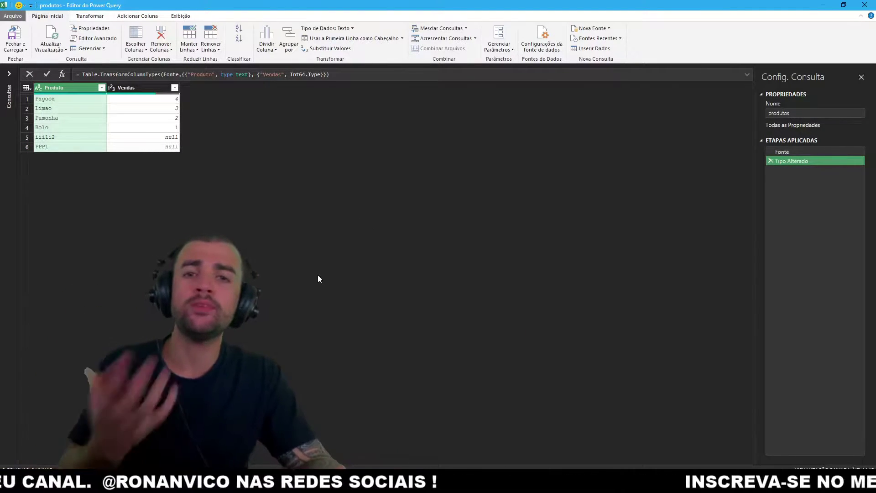
Step: Turn off Espaçamento uniforme in the data preview and open the produtos query in the Advanced Editor
click(180, 16)
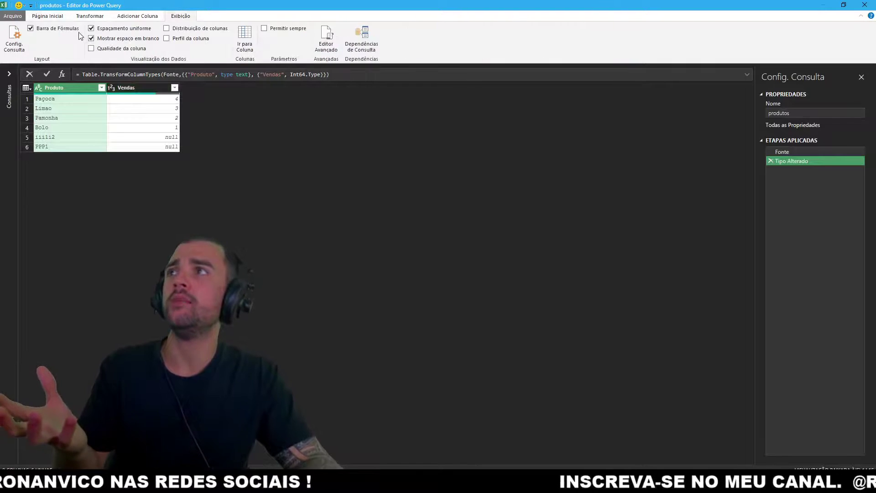
click(109, 30)
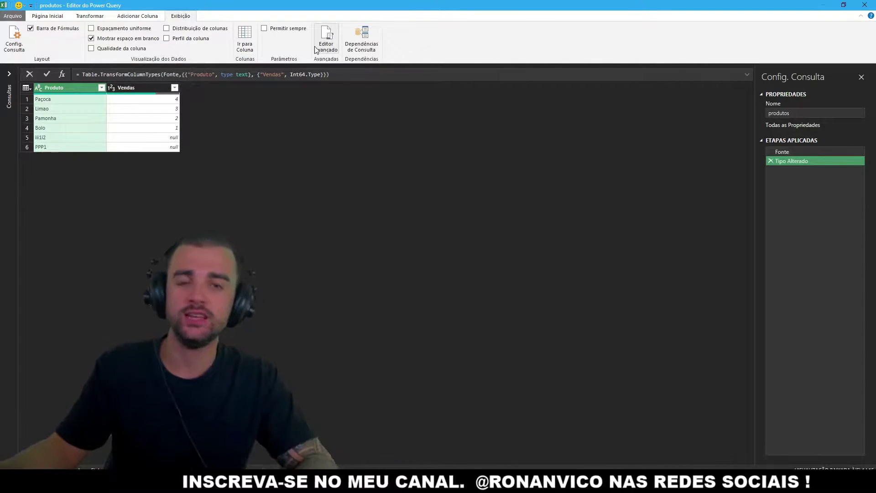
key(alt)
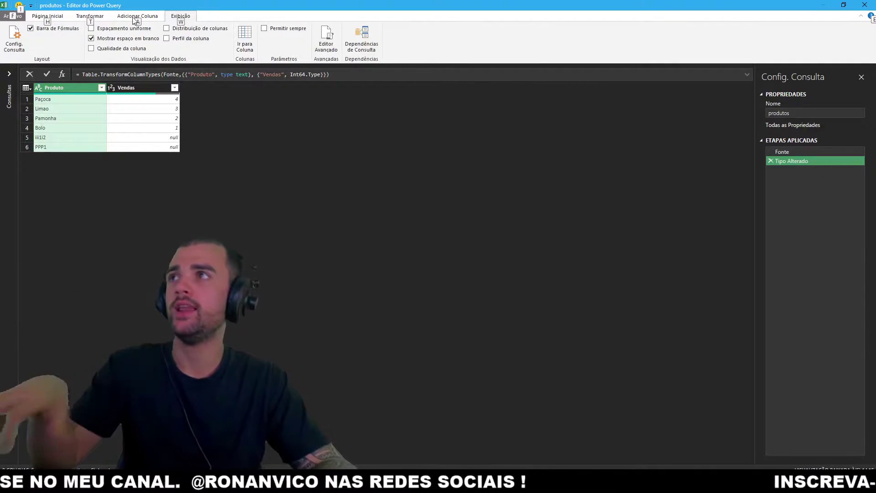
click(59, 16)
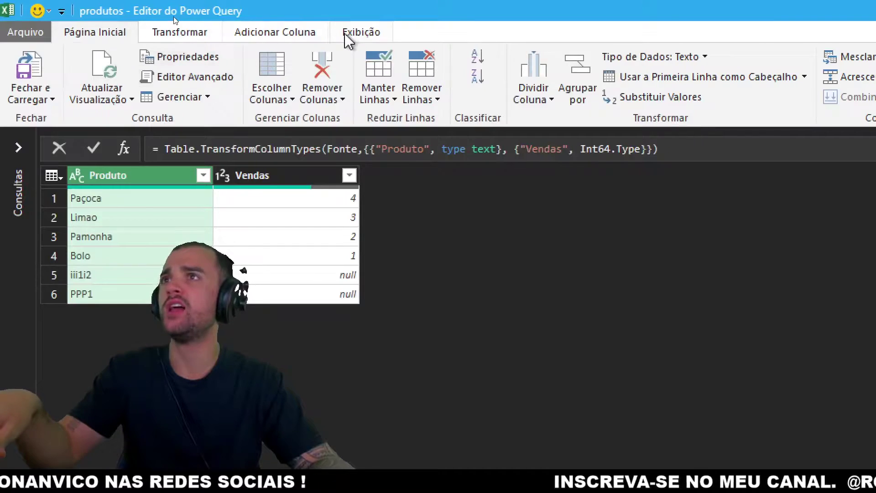
click(347, 36)
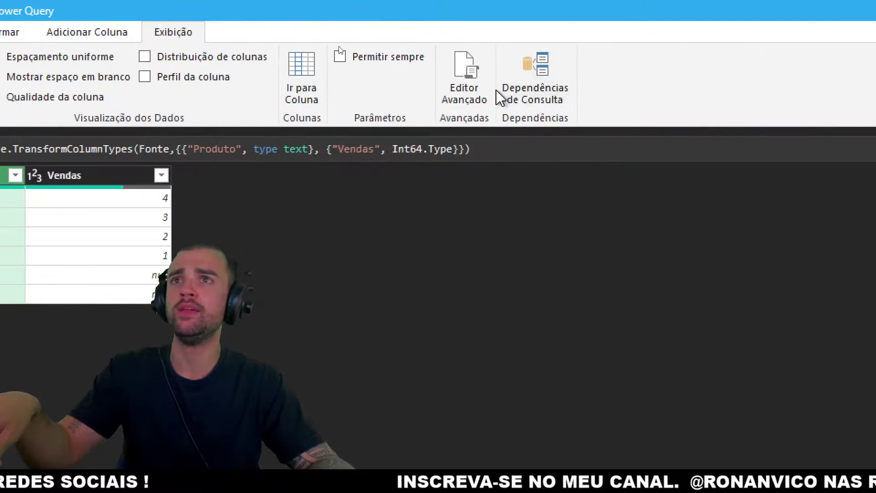
click(462, 78)
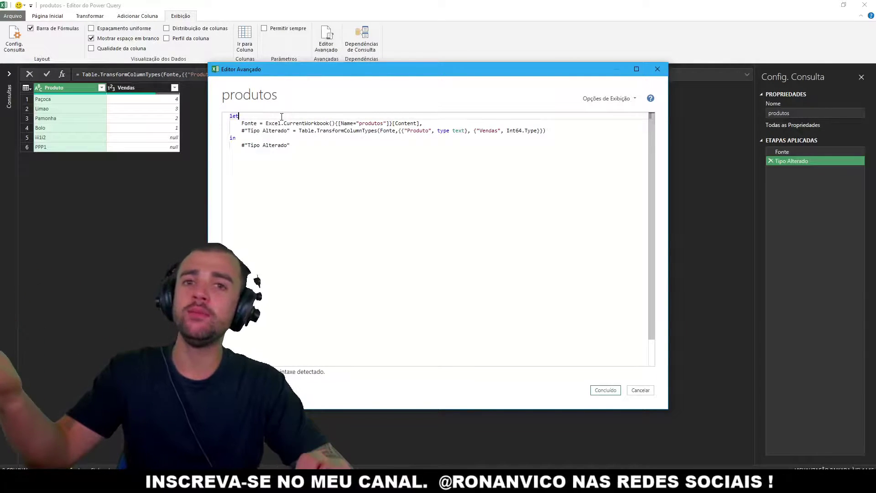
Step: Try out trial text and // comment lines below Tipo Alterado in the Advanced Editor, then clear them
key(Return)
text(/)
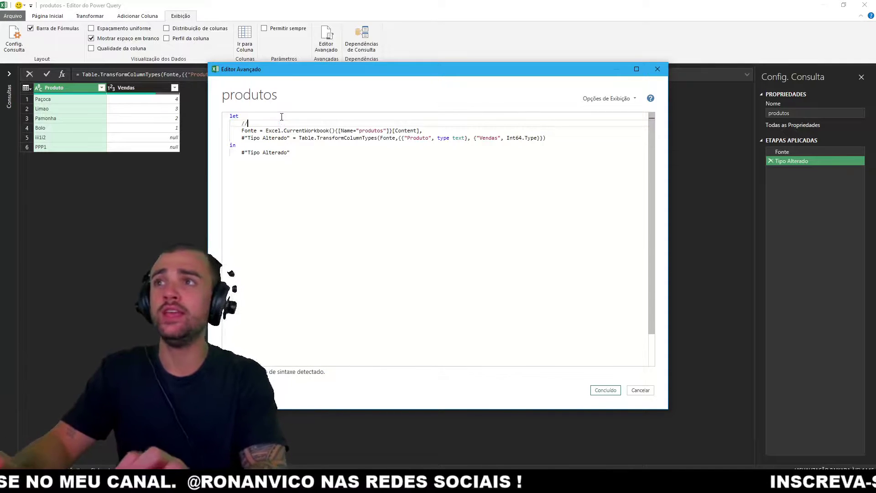
text(Abaixo a minha font)
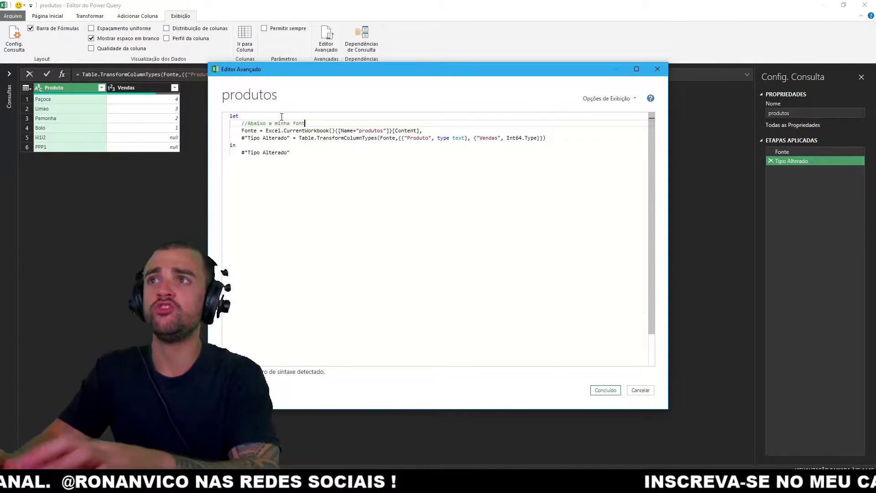
text(dos)
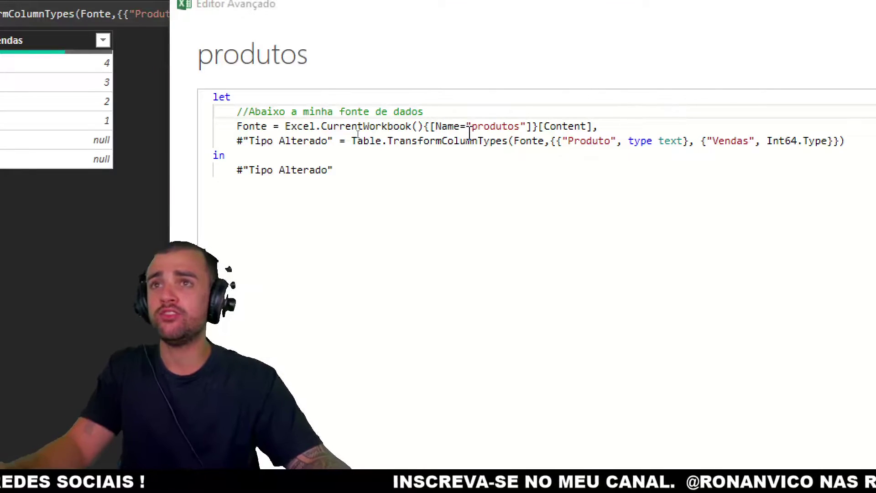
key(Down)
key(Down)
key(End)
key(Return)
text(//)
key(Return)
text(/)
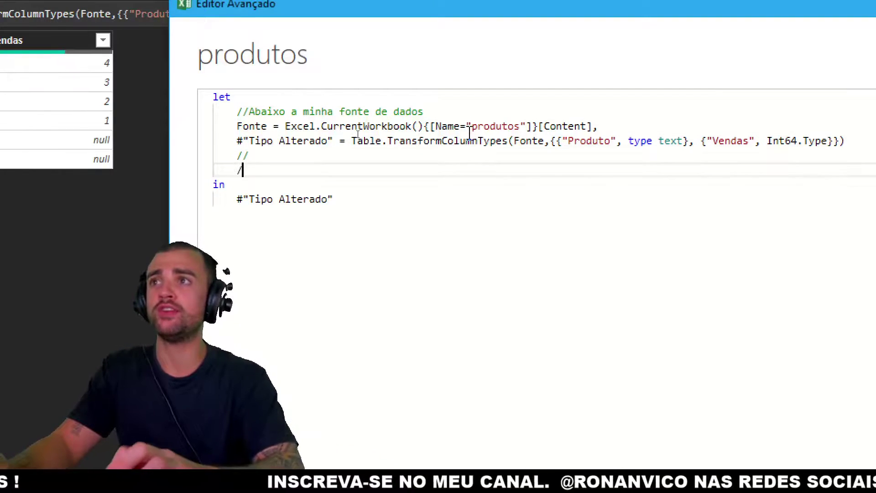
text(/)
key(Return)
key(BackSpace)
key(BackSpace)
key(shift+Up)
key(shift+Home)
key(BackSpace)
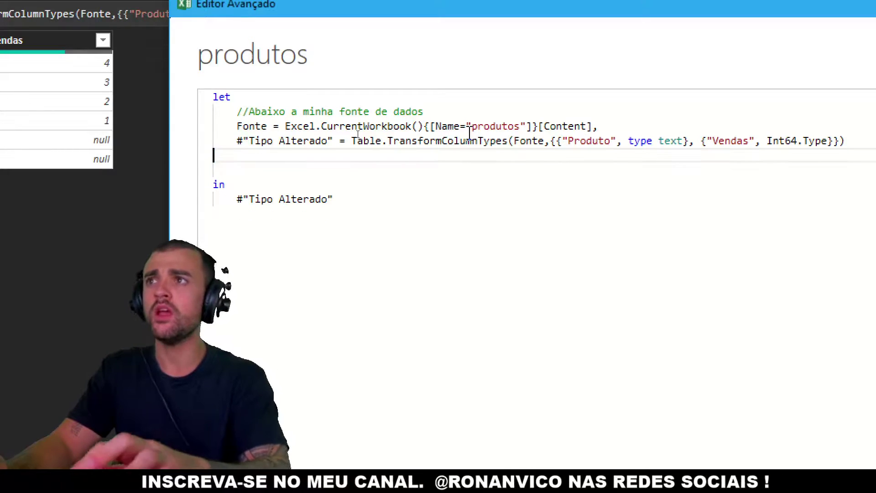
Step: Try a block comment below the Tipo Alterado step, then close the Advanced Editor
key(Tab)
text(/)
key(Return)
key(Return)
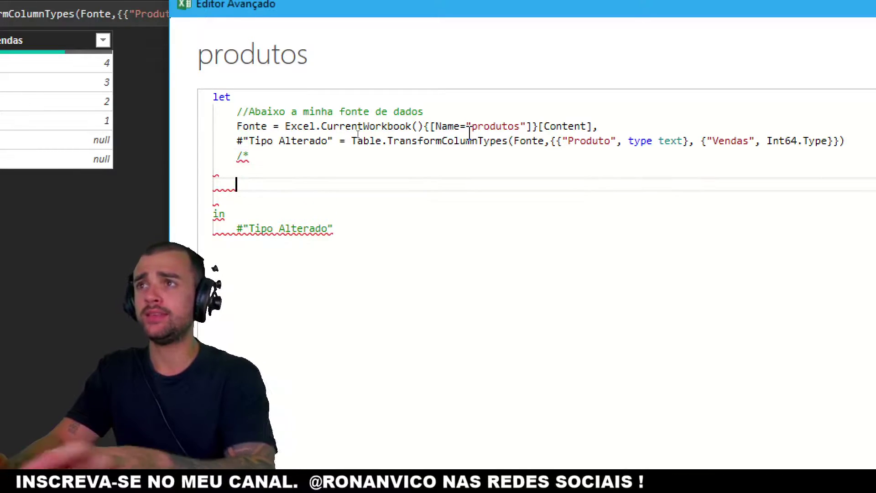
text(/)
key(Up)
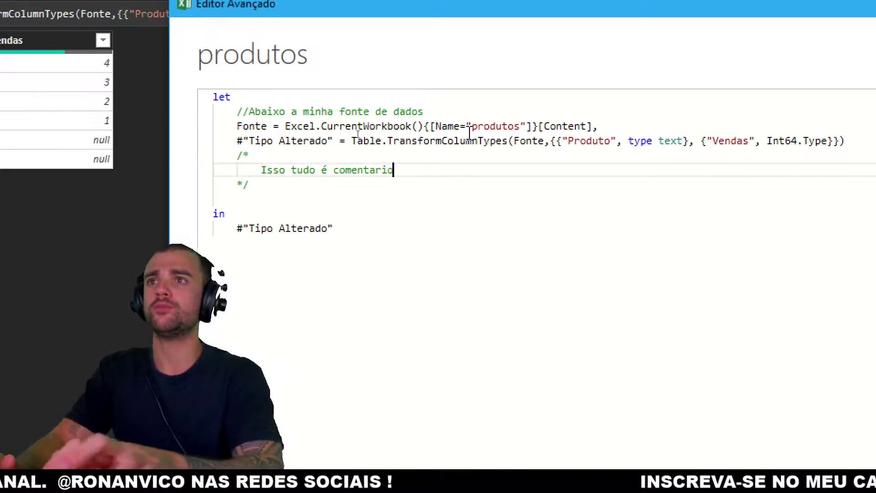
key(Up)
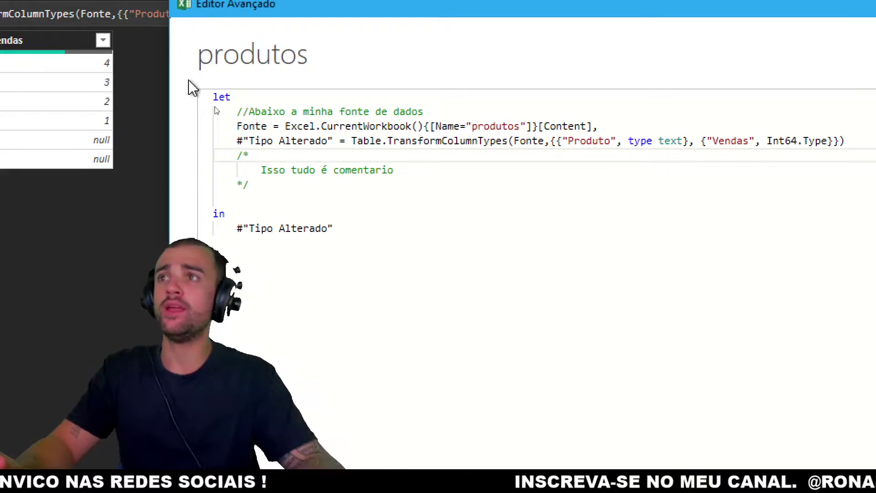
drag(250, 186, 193, 168)
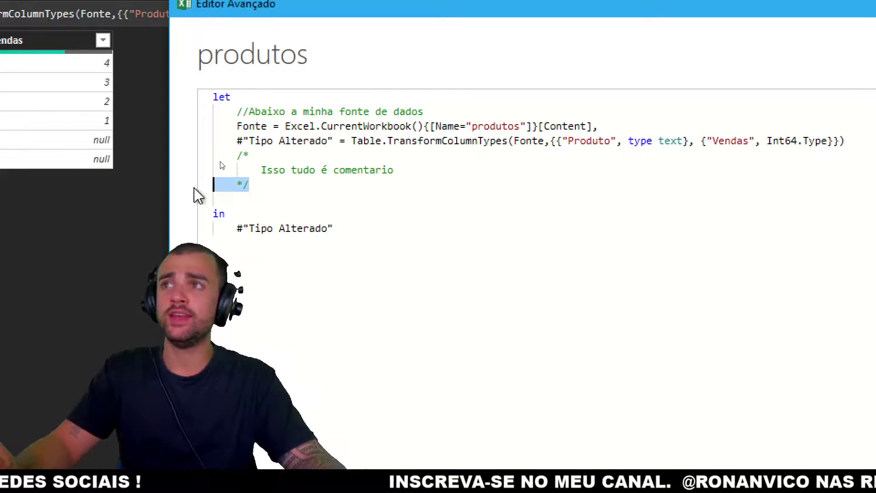
click(344, 182)
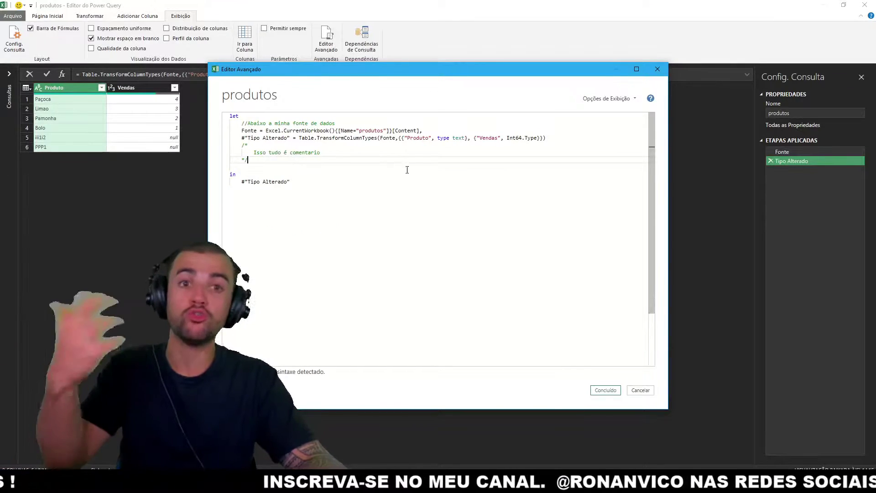
click(605, 390)
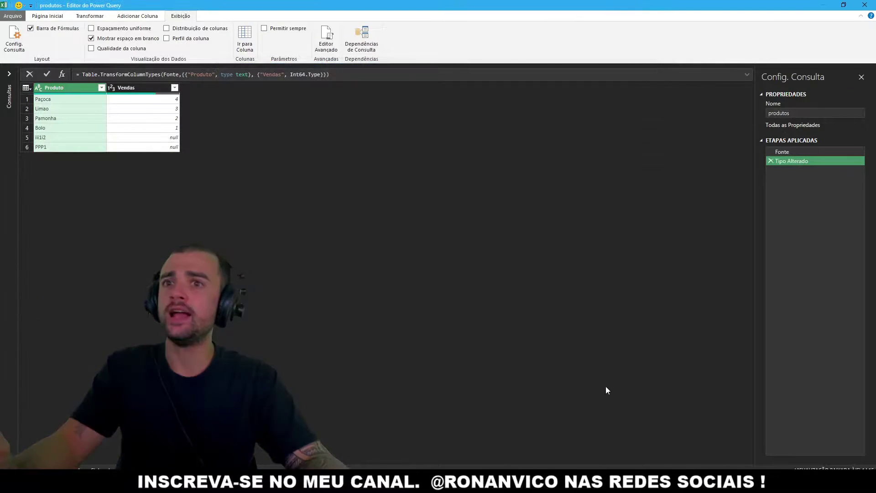
Step: Append //Comentario to the end of the Tipo Alterado formula
click(343, 73)
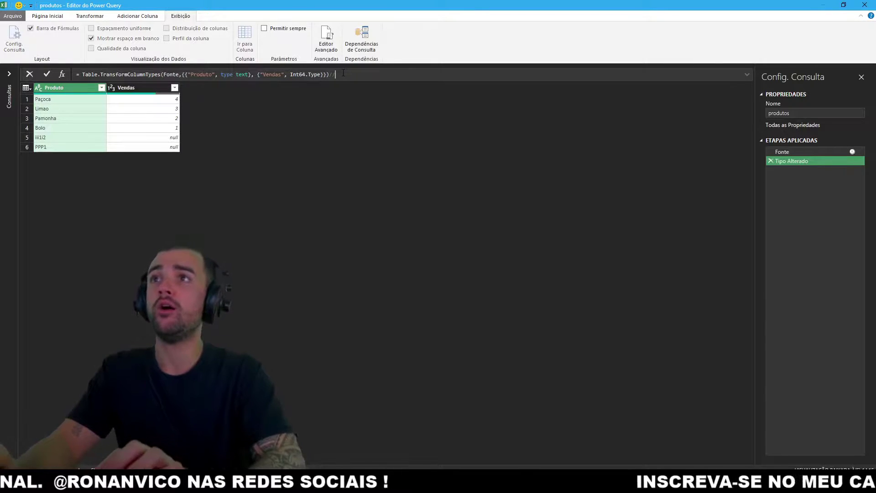
text(//Come)
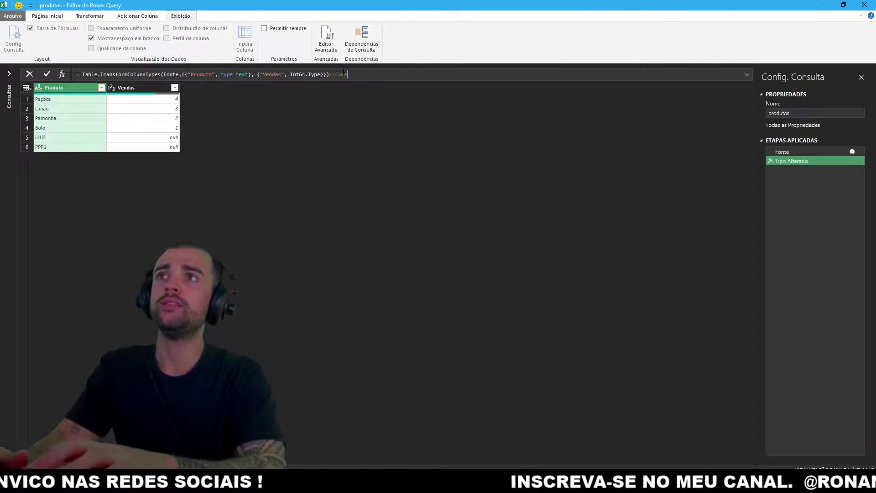
text(ntario)
click(53, 119)
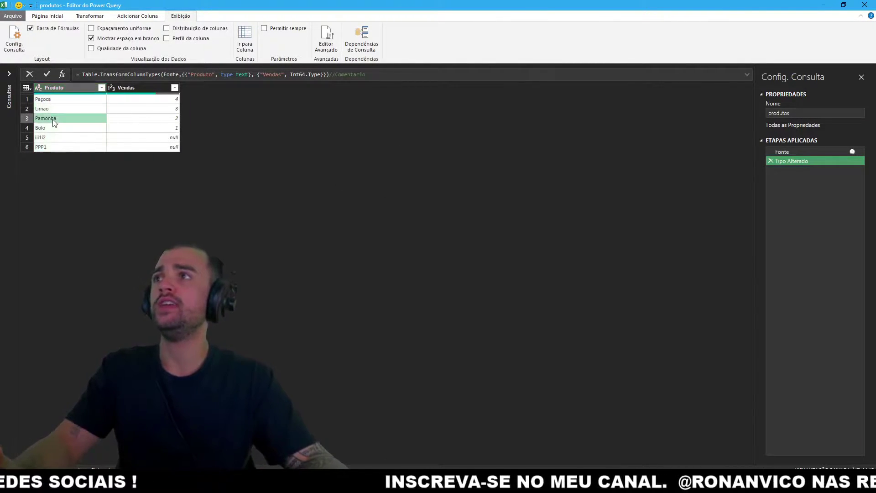
Step: In the Advanced Editor, change the comment Comentario to Formula legal and save
click(104, 16)
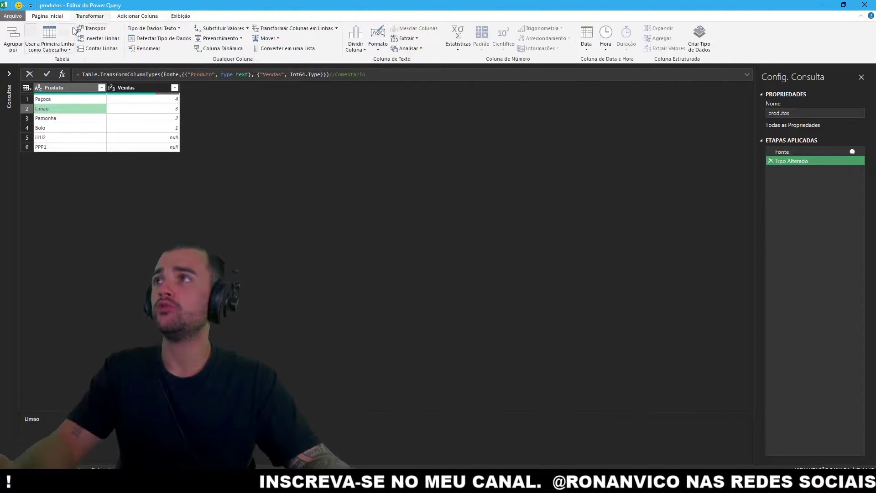
drag(392, 75, 338, 74)
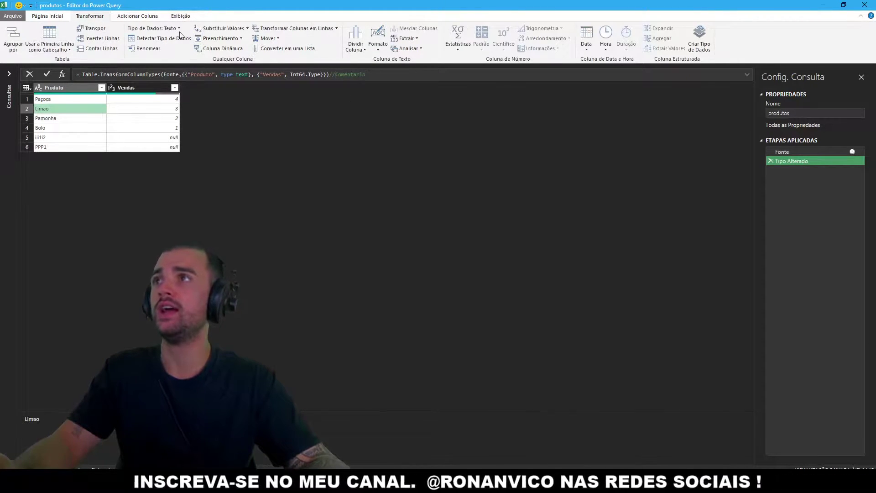
click(181, 16)
click(326, 39)
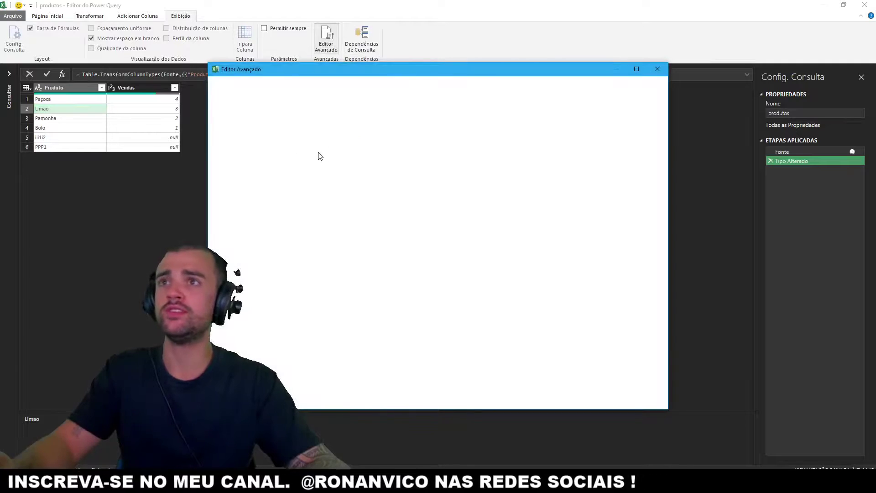
double_click(566, 137)
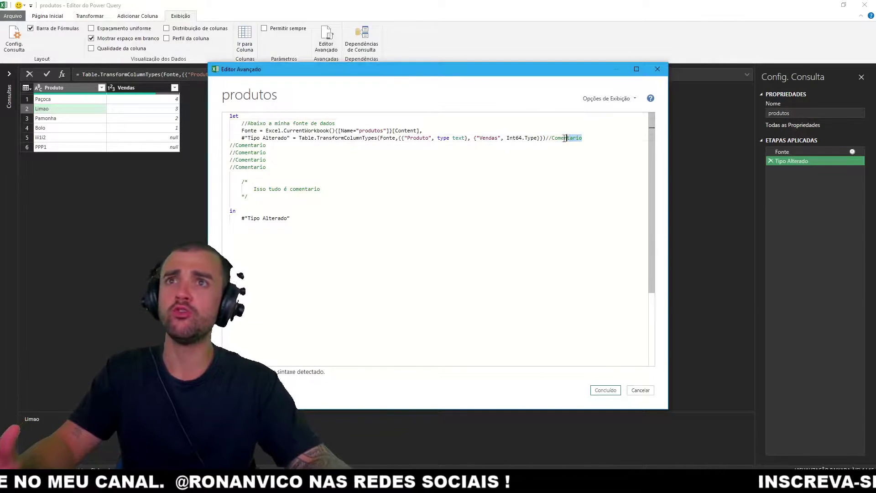
text(Formul)
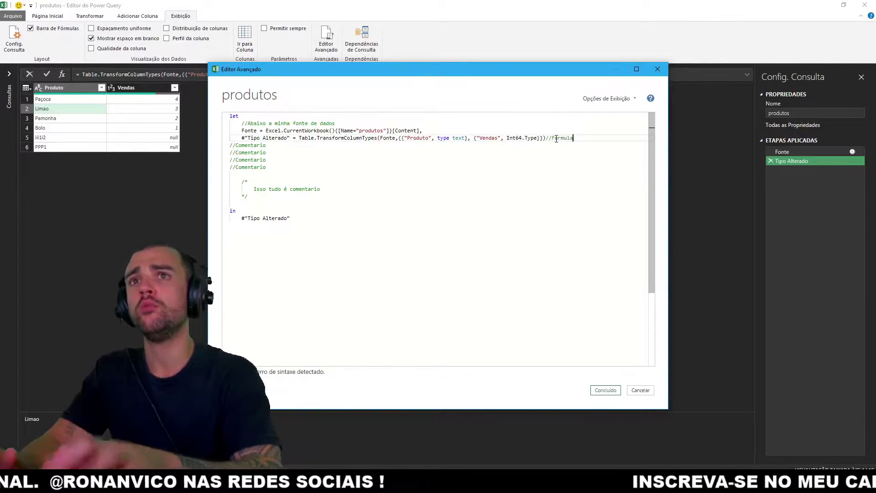
text(a legal)
click(611, 394)
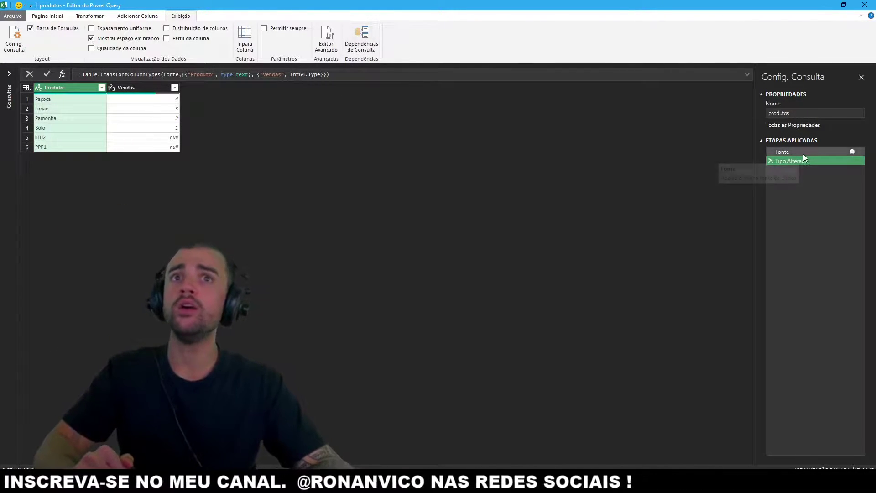
Step: Insert the block comment /* Comentario legal*/ at the start of the Tipo Alterado formula
click(340, 74)
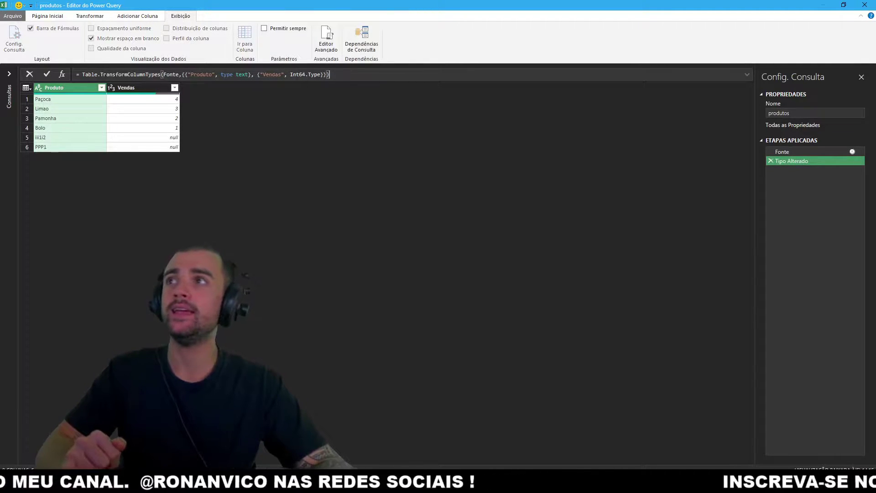
click(82, 74)
text(/**)
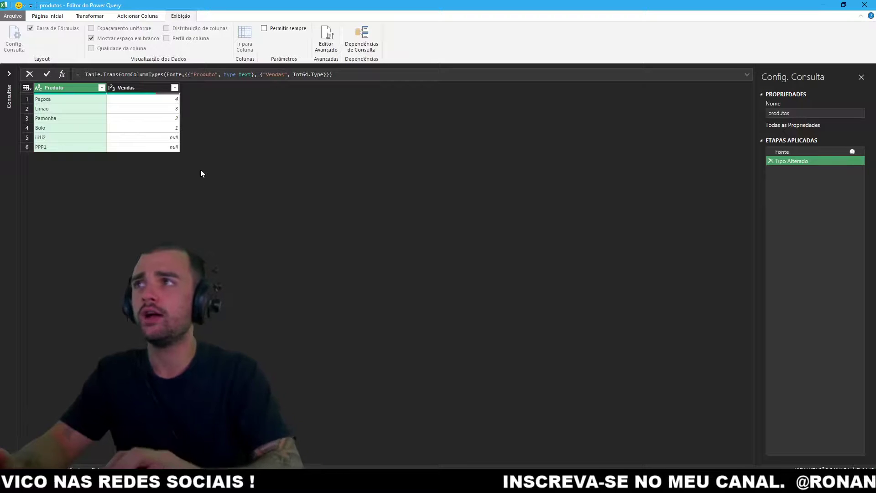
text(/)
key(Left)
key(Left)
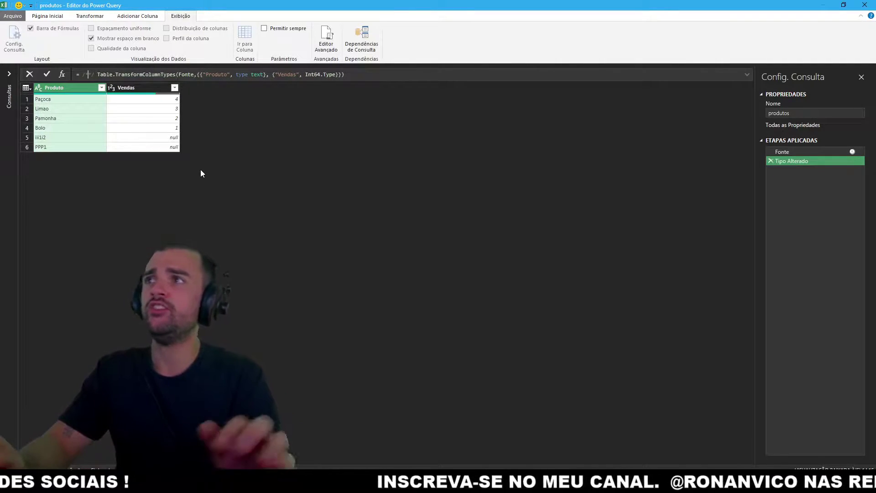
text(Comentario legal)
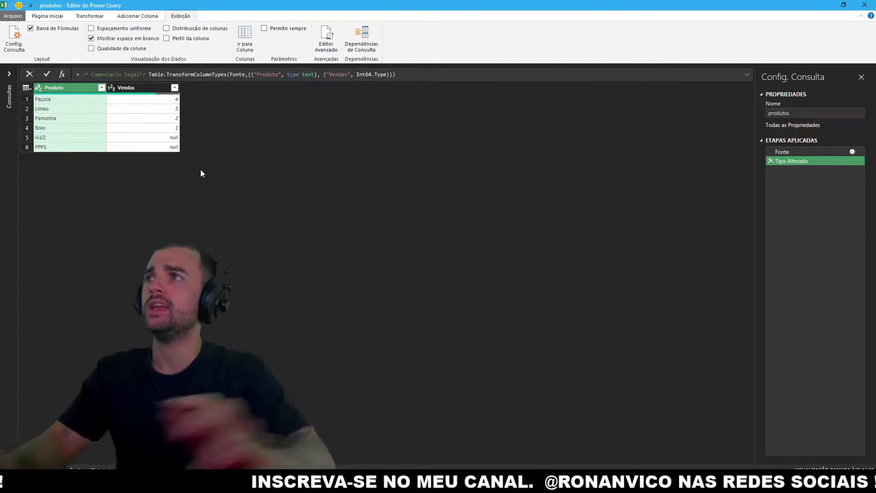
click(129, 74)
drag(83, 74, 147, 74)
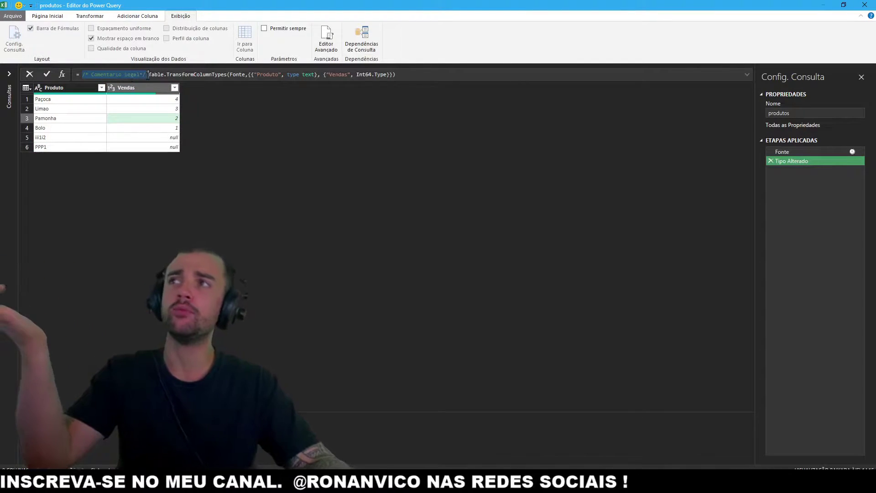
click(194, 231)
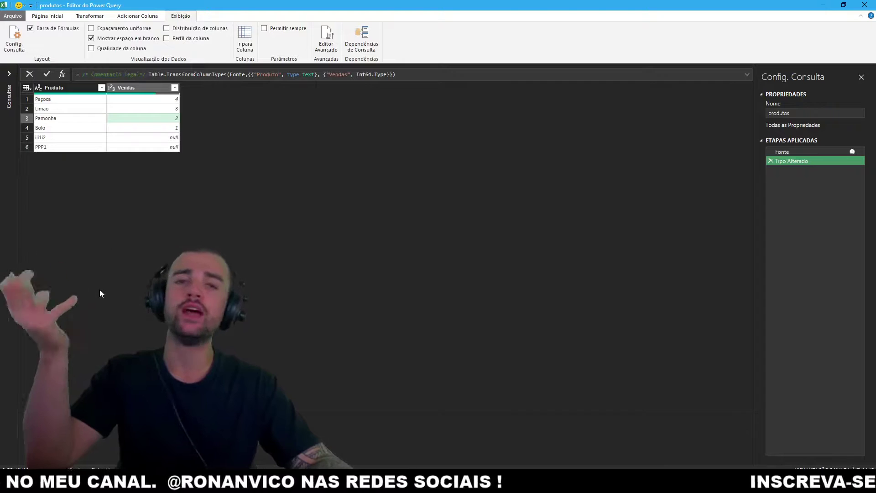
Step: Inspect the block comment in the Advanced Editor, then close it
click(60, 17)
scroll(82, 27, down, 1)
scroll(110, 30, down, 2)
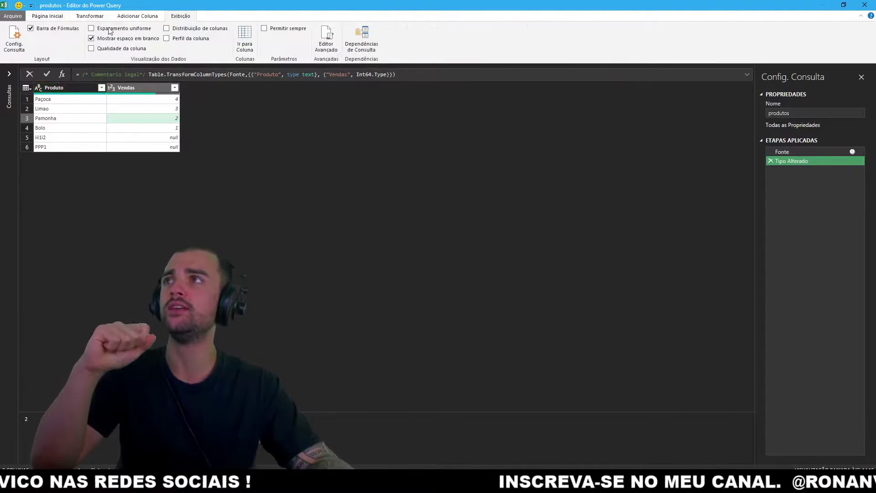
click(323, 42)
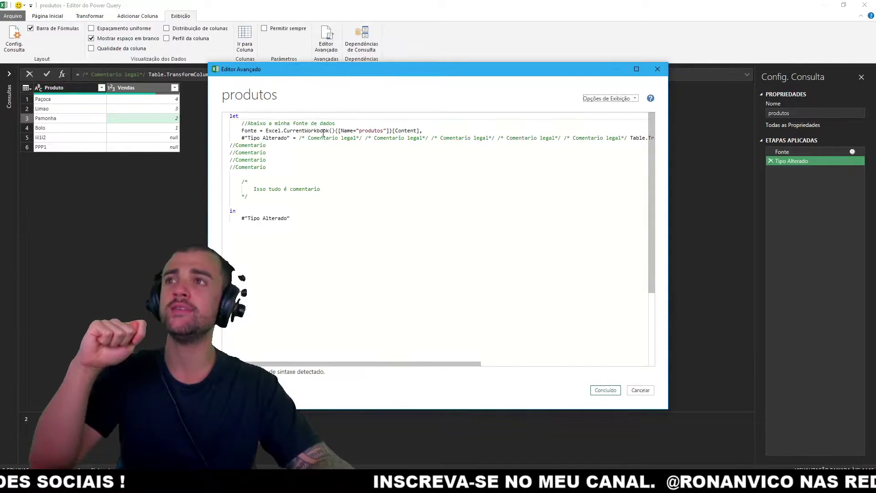
mouse_move(300, 138)
mouse_down()
mouse_move(402, 130)
mouse_move(379, 138)
mouse_up()
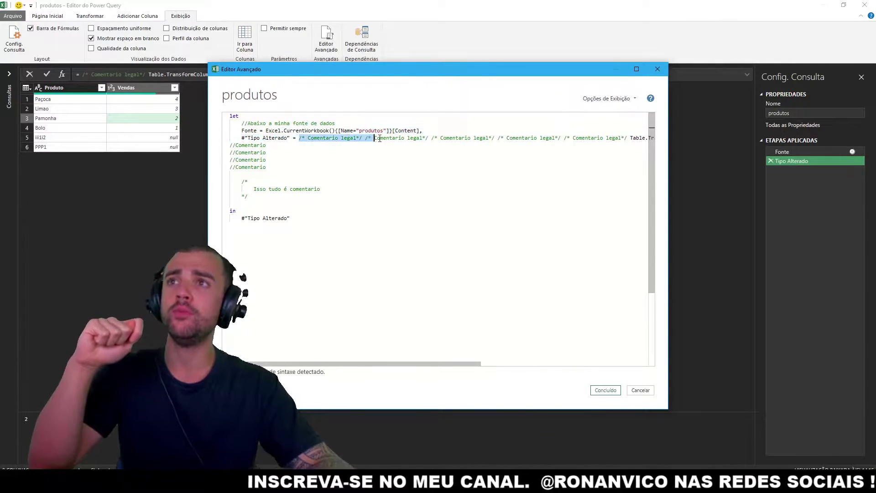
click(607, 391)
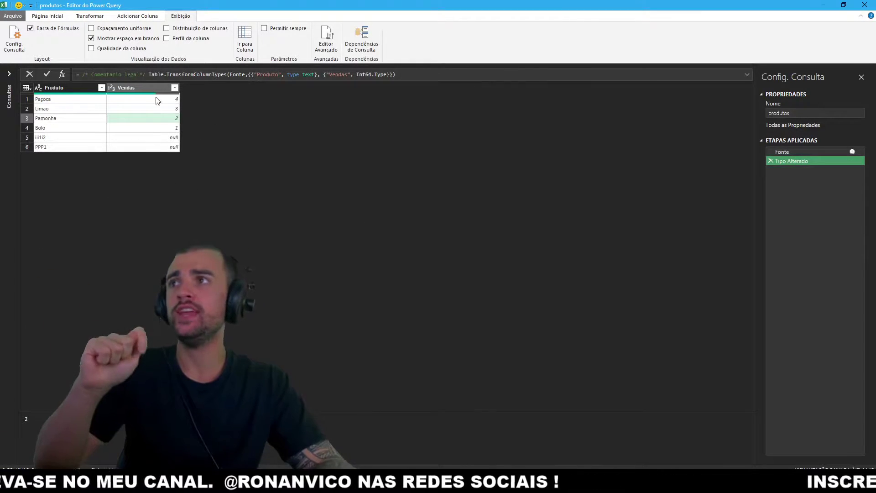
Step: Add a custom column named ListaDeDados with the formula {2..40}
click(47, 16)
click(137, 16)
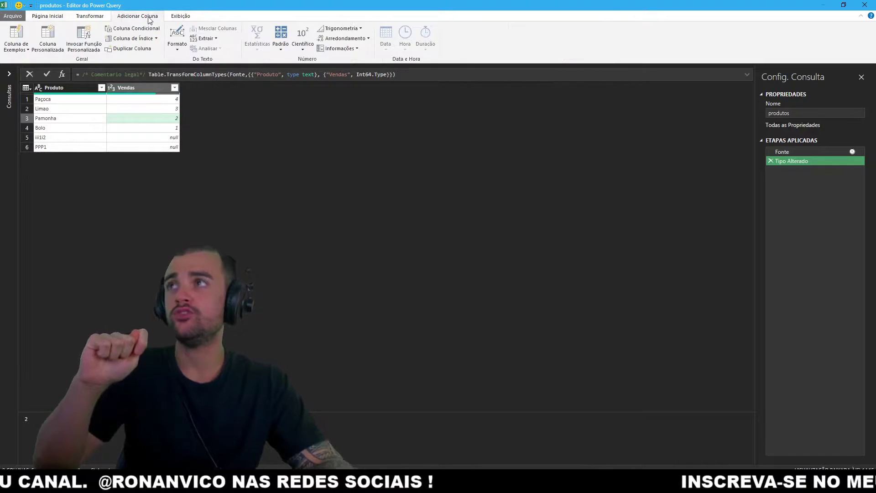
click(91, 51)
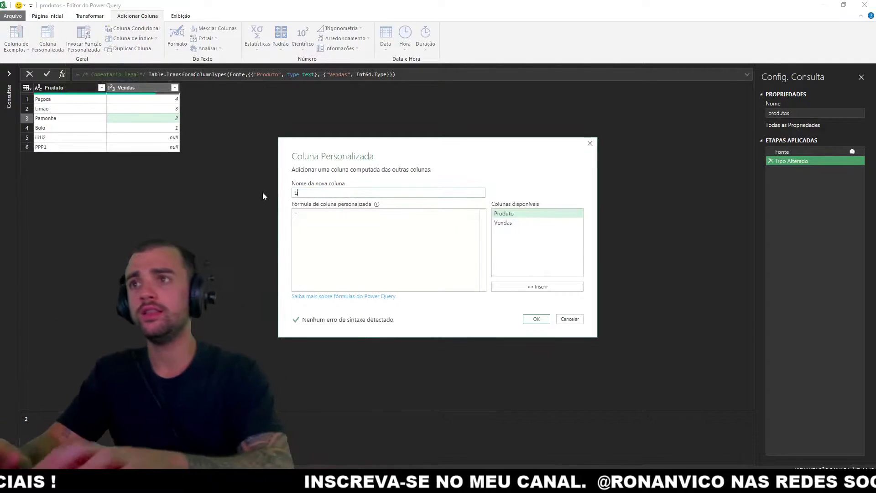
text(ListaDeDados)
click(373, 218)
text({2)
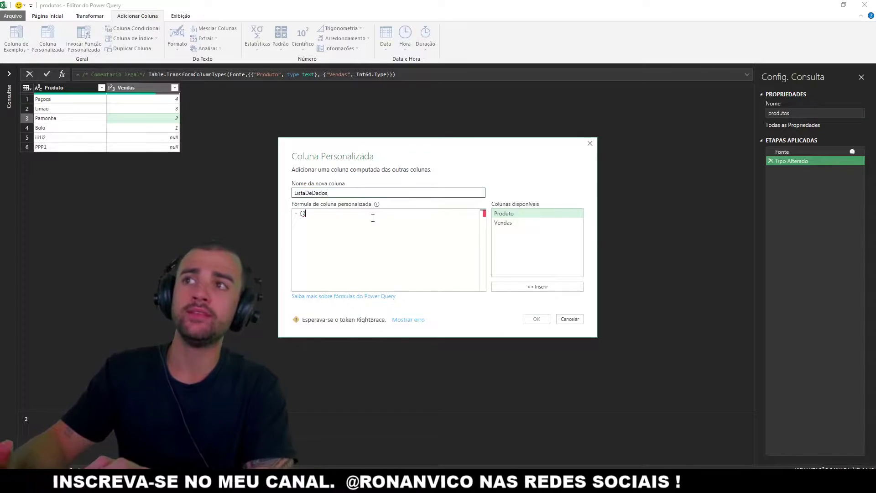
text(})
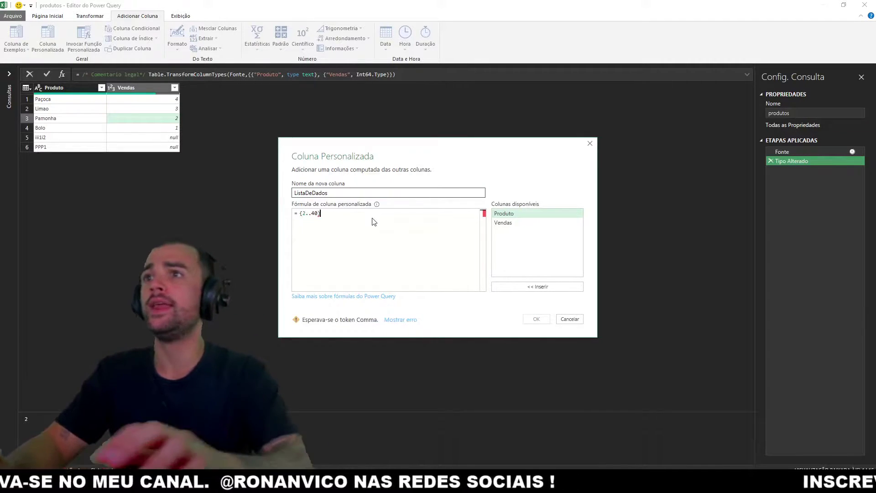
click(537, 320)
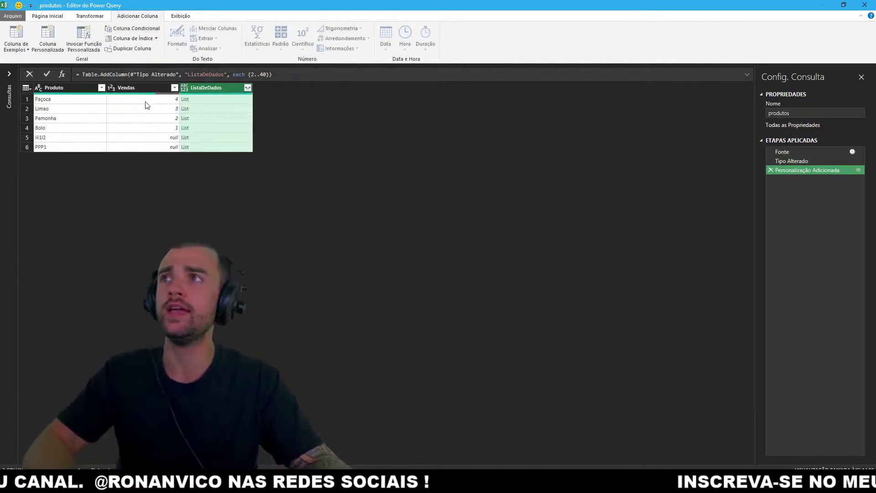
Step: Drill into the first row's list, then delete the drill-down step
click(44, 100)
click(185, 100)
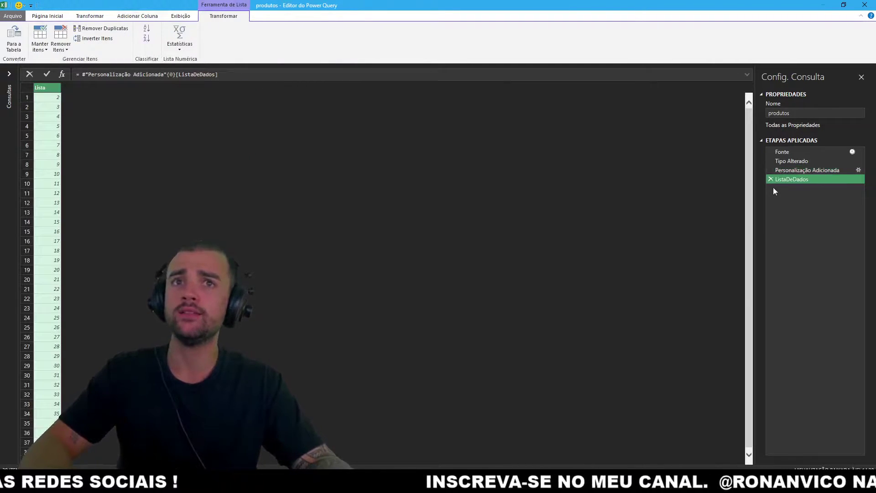
click(770, 179)
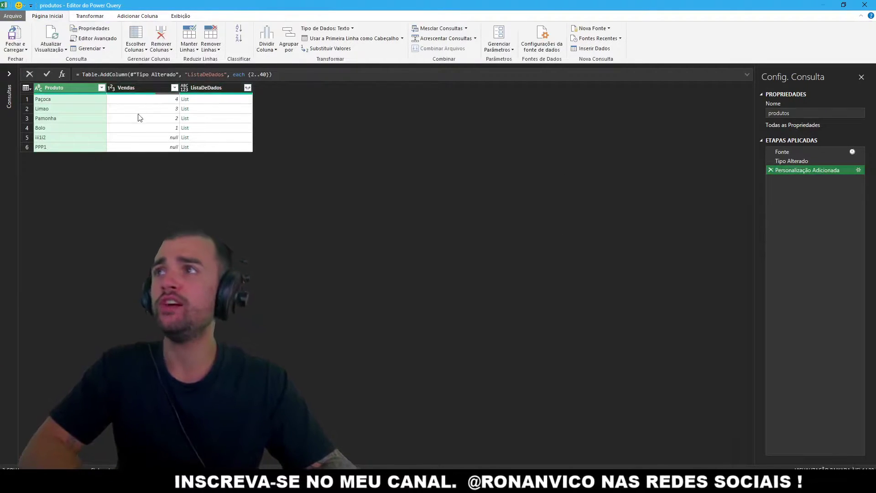
Step: Close Power Query Editor without keeping changes and close the Queries & Connections pane
click(865, 4)
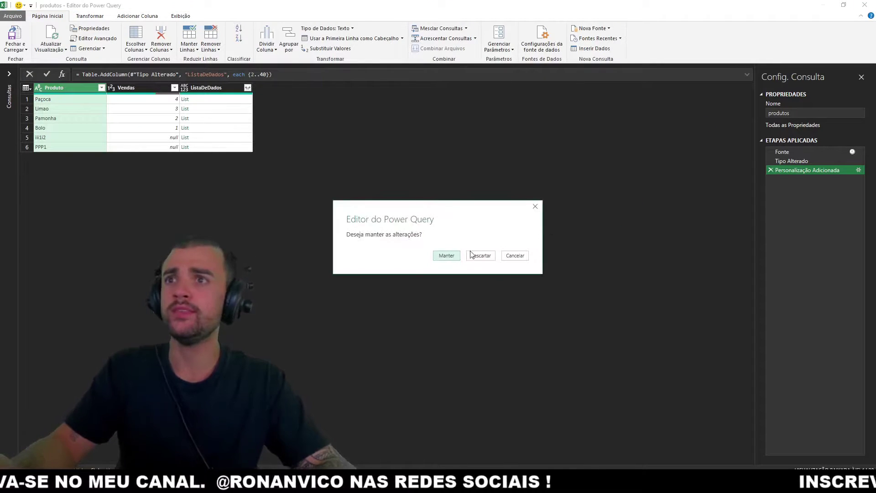
click(476, 256)
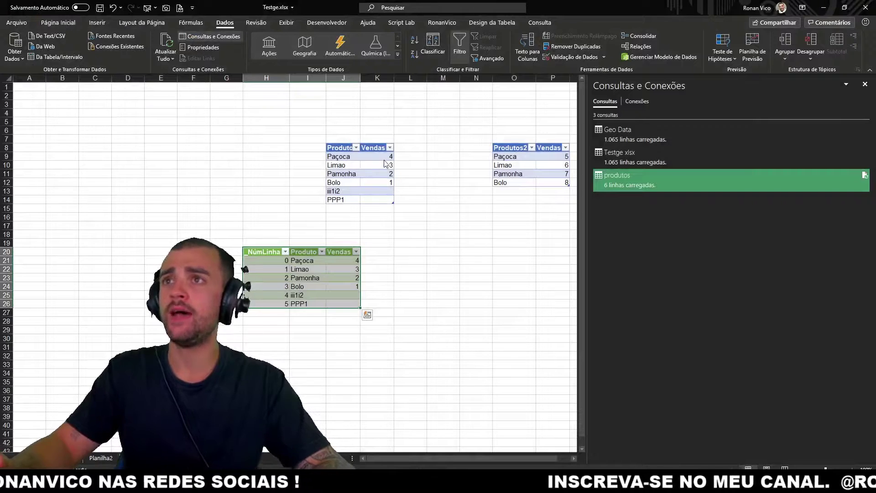
click(864, 84)
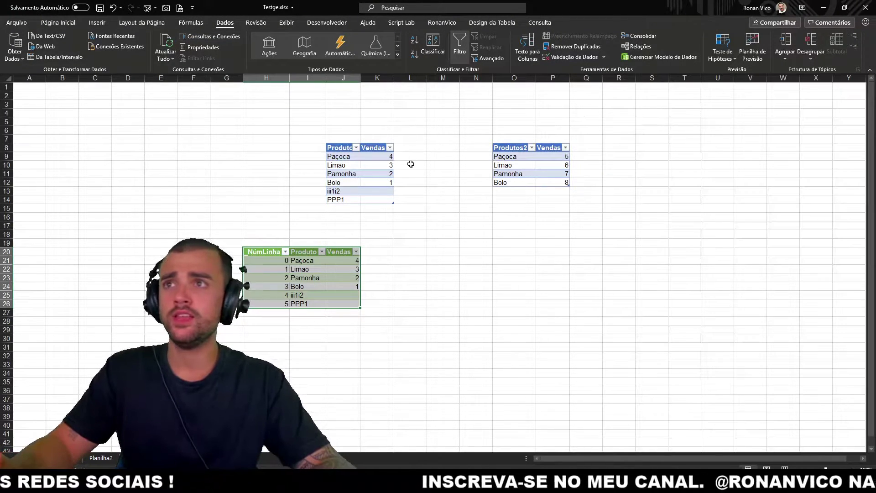
Step: Add De and Para column headers beside Vendas in L8 and M8
click(411, 156)
text(De)
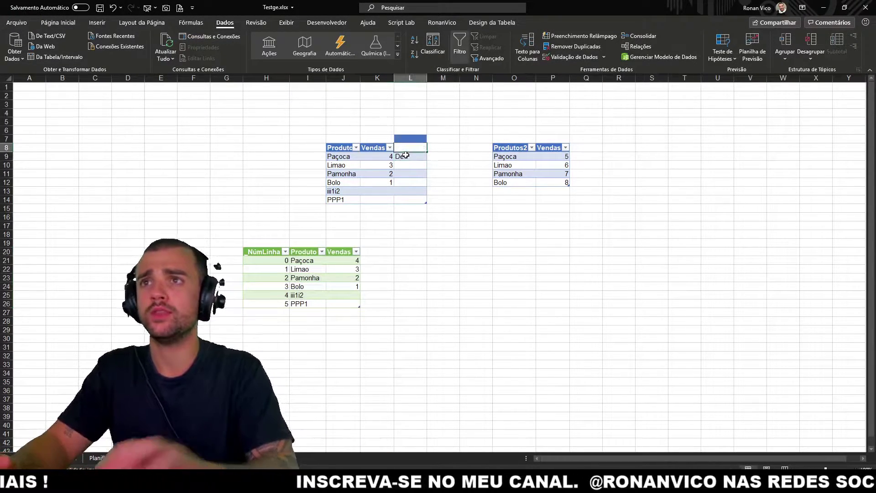
key(Tab)
text(Para)
key(Return)
Step: Fill De with 1 through 6 and Para with 7 on every row
text(1)
key(Return)
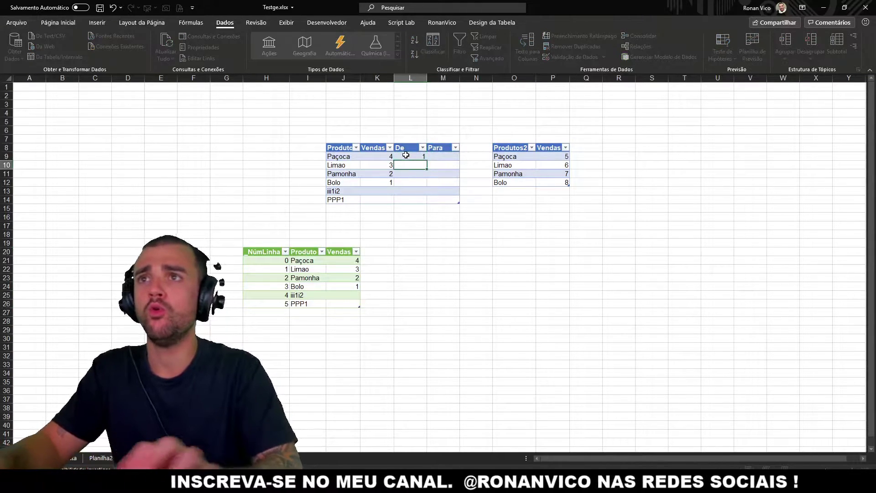
text(2)
key(Return)
text(3 4 5 6)
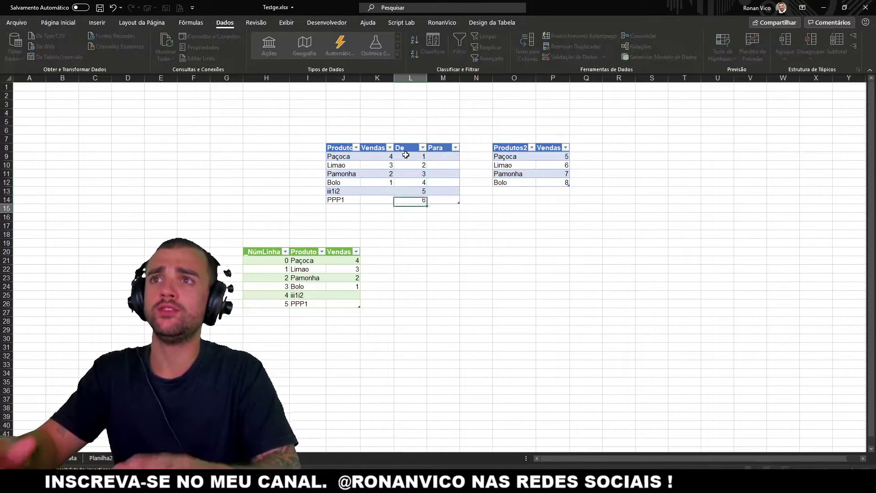
key(Tab)
key(Up)
key(Up)
key(Up)
key(Up)
key(Up)
text(7)
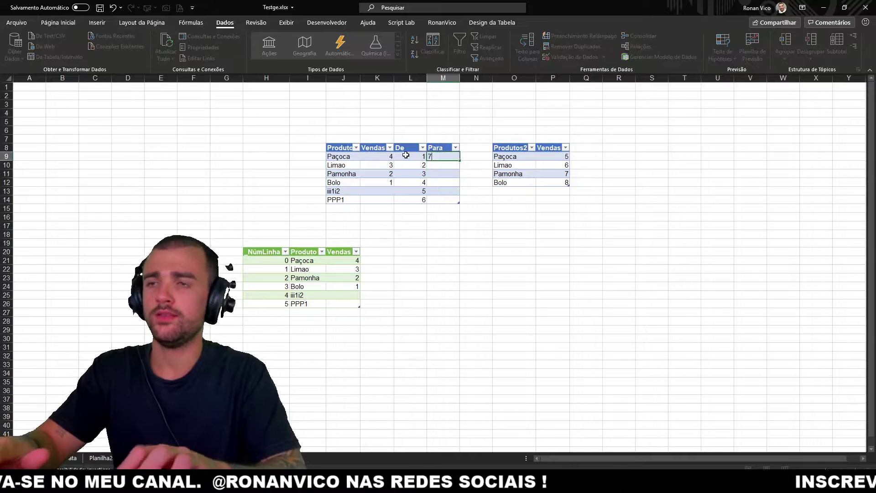
key(Return)
text(7 7 7 7 7)
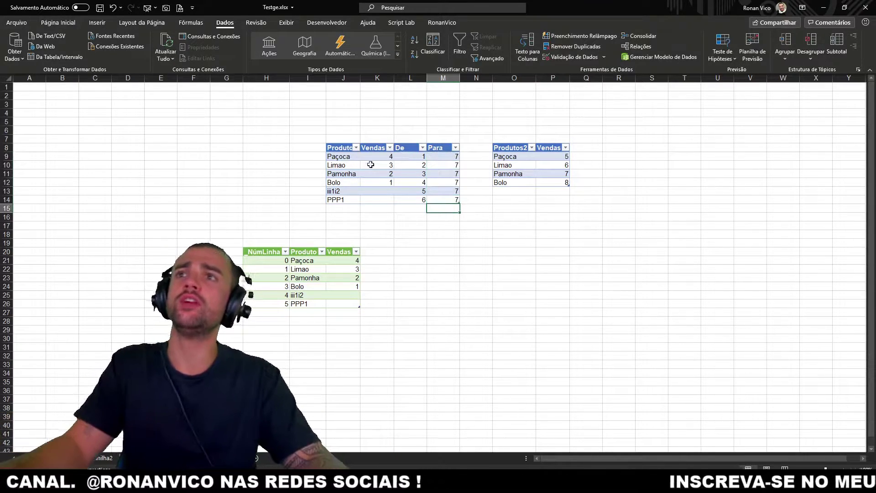
Step: Refresh the green query table and delete the extra Coluna1 and Coluna2 columns
right_click(400, 200)
right_click(328, 269)
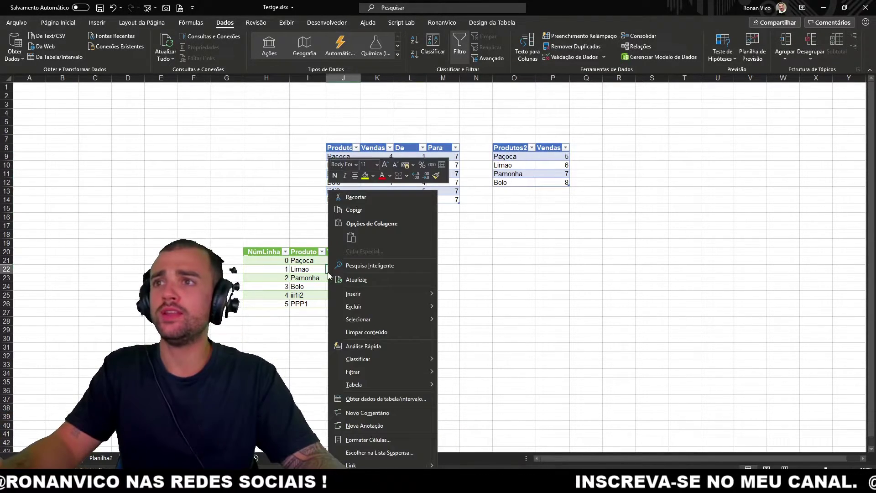
click(360, 280)
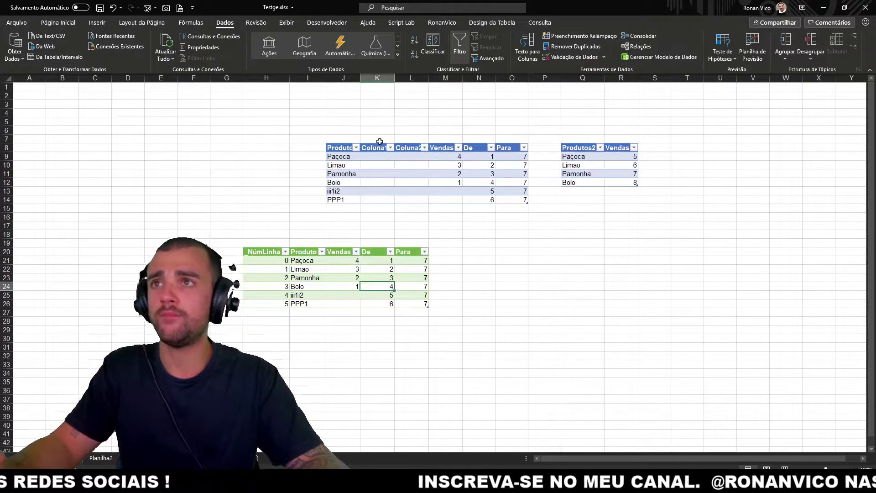
drag(377, 147, 421, 193)
key(ctrl+minus)
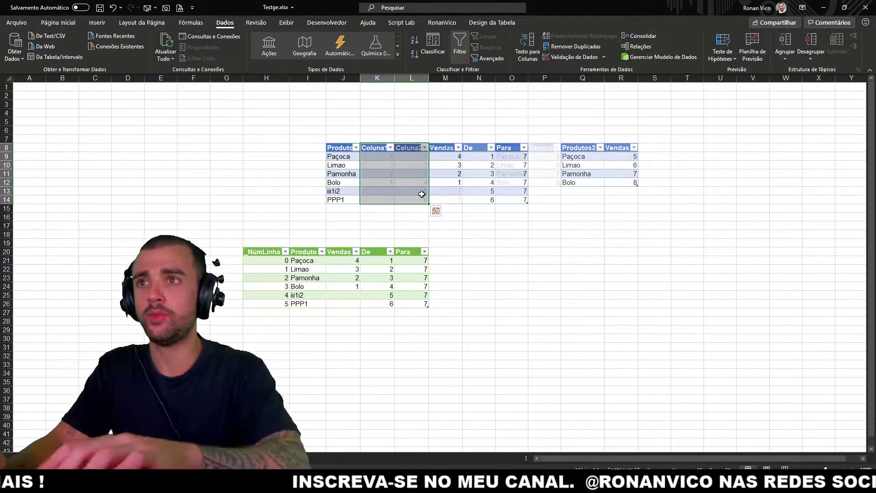
Step: Refresh the green query table again and launch the Power Query Editor from Obter Dados
right_click(375, 177)
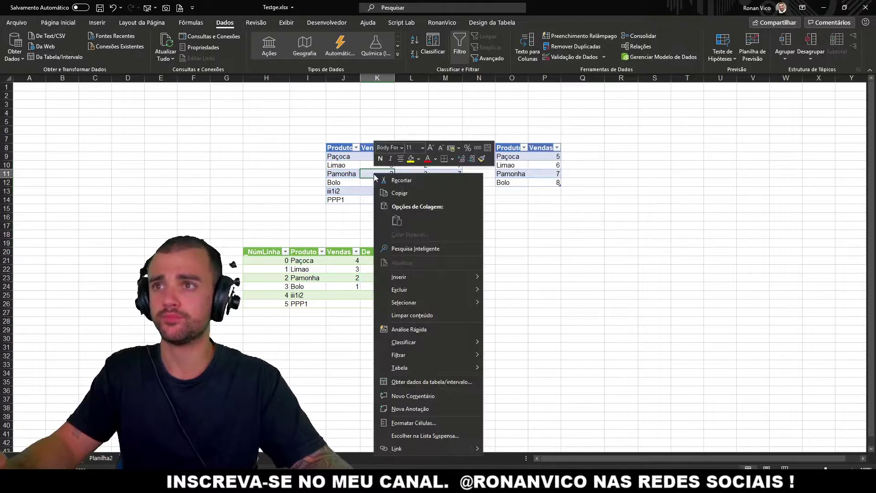
right_click(371, 277)
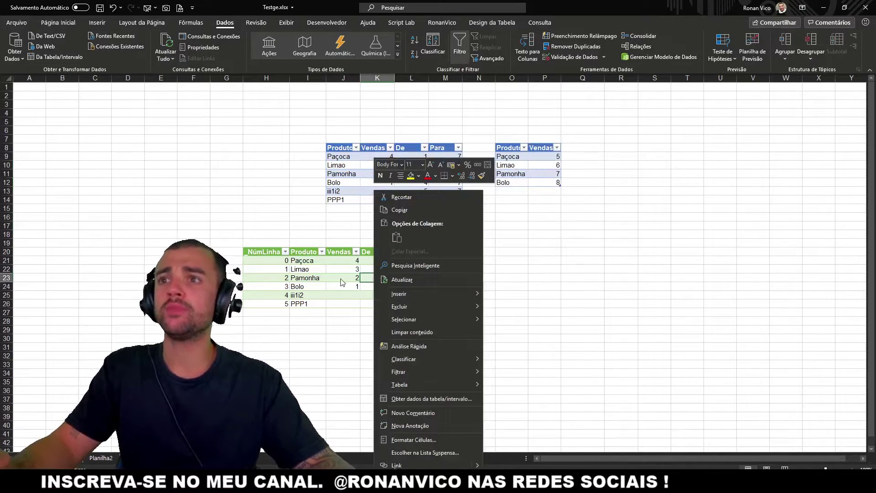
click(351, 278)
right_click(355, 279)
click(342, 278)
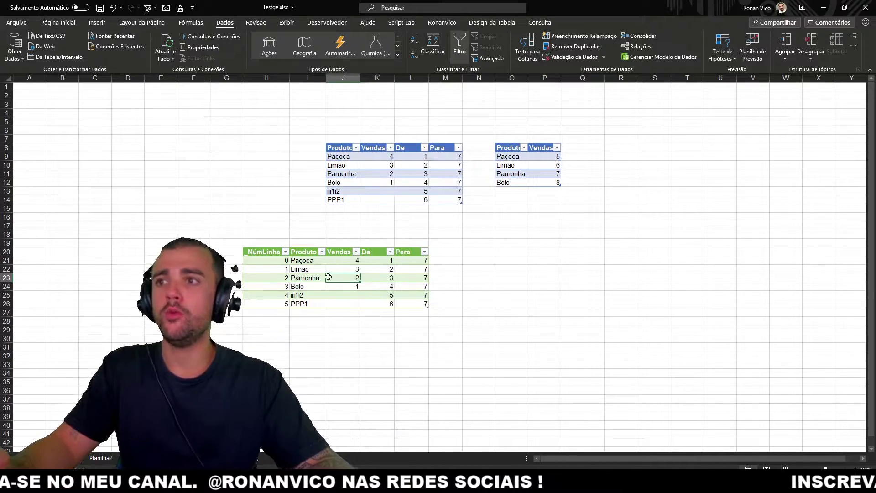
right_click(329, 279)
click(359, 279)
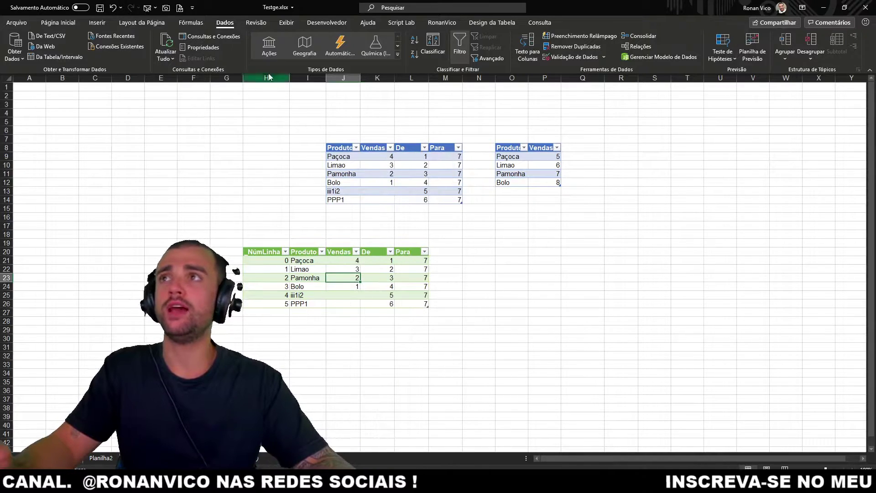
click(11, 54)
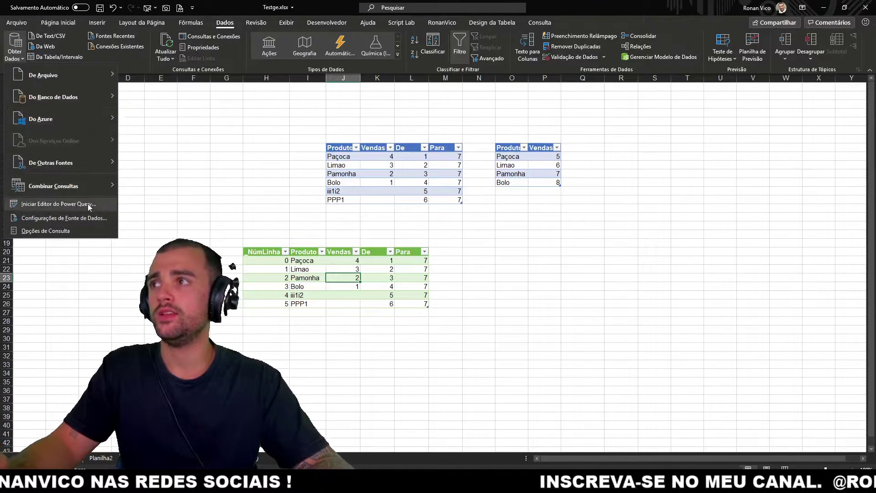
click(69, 204)
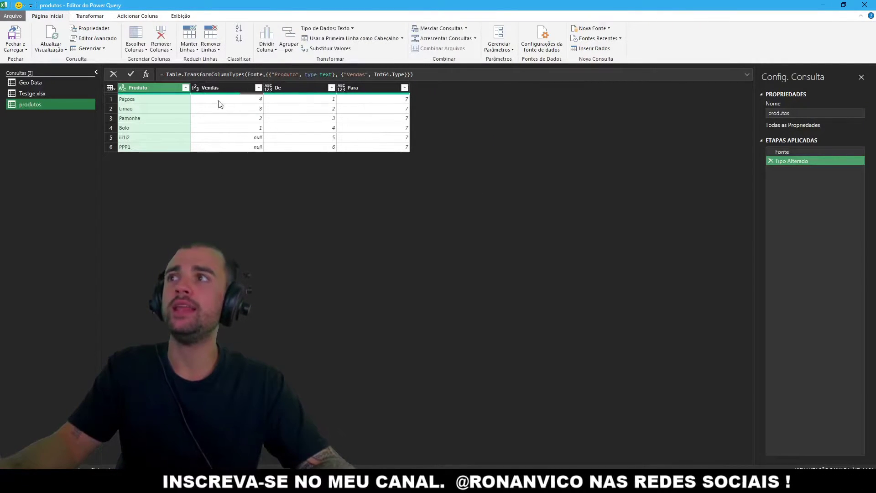
Step: Add a custom column with the formula {[De]..[Para]}
click(138, 16)
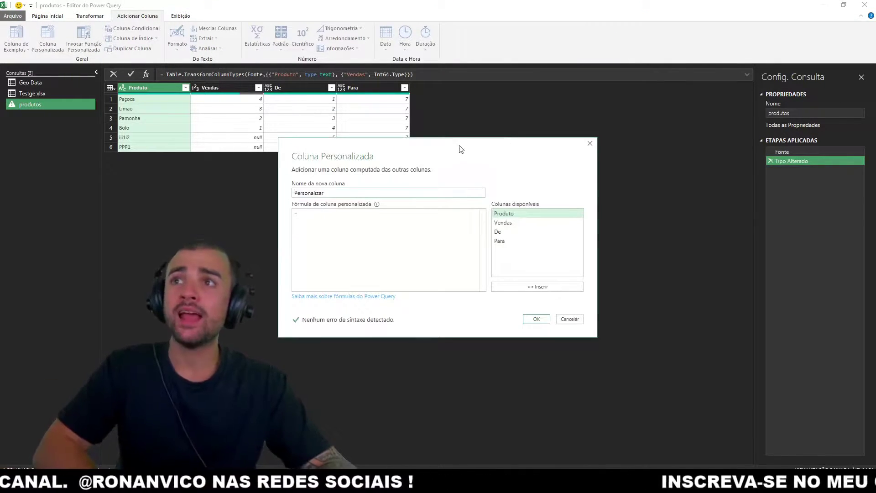
text({)
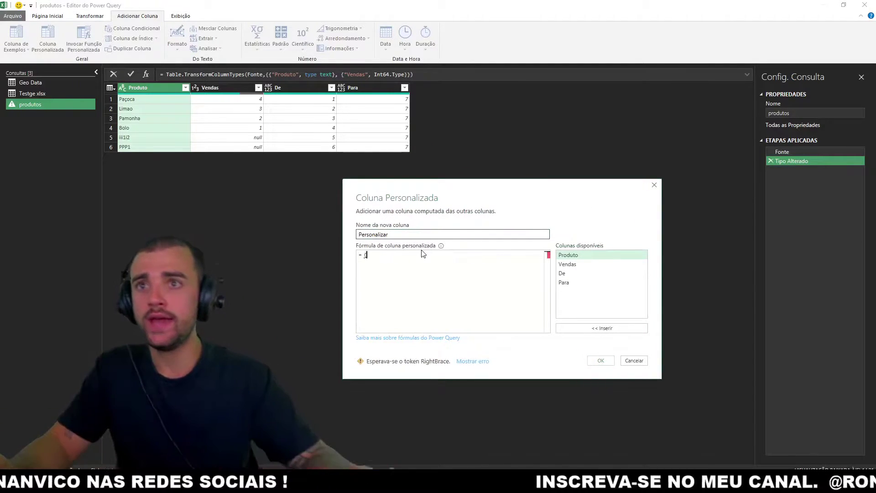
double_click(562, 273)
text(..)
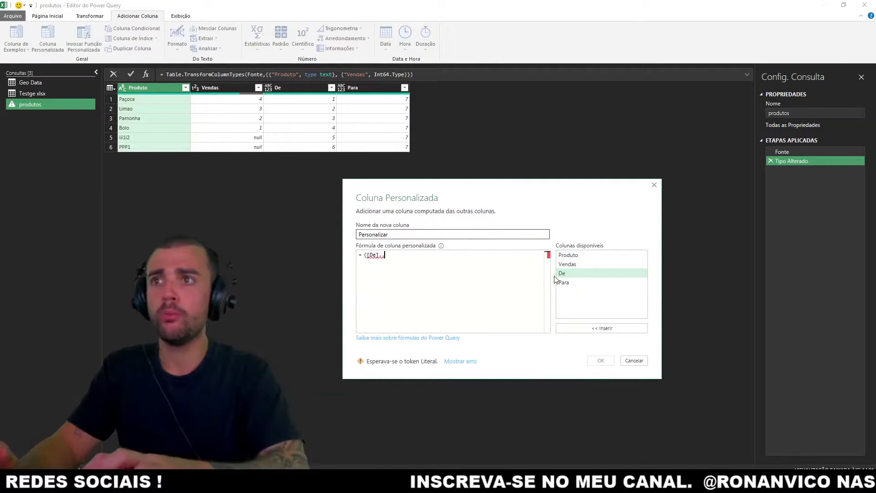
double_click(564, 282)
text(})
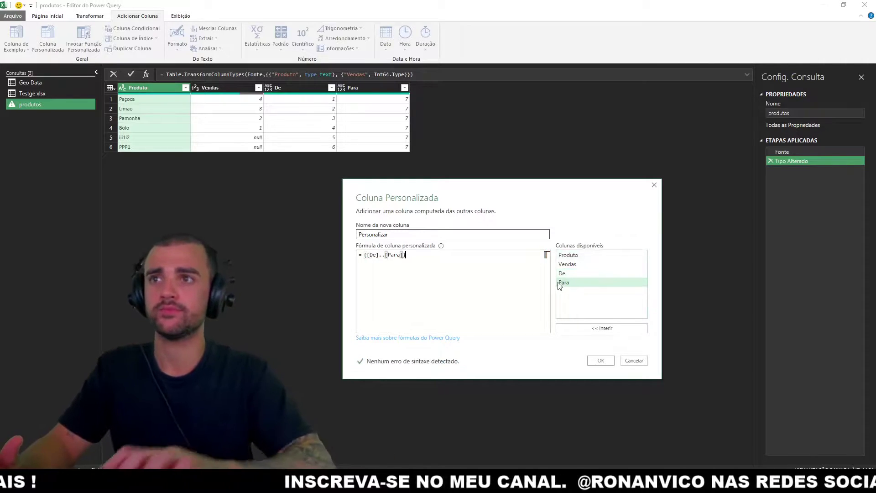
click(600, 360)
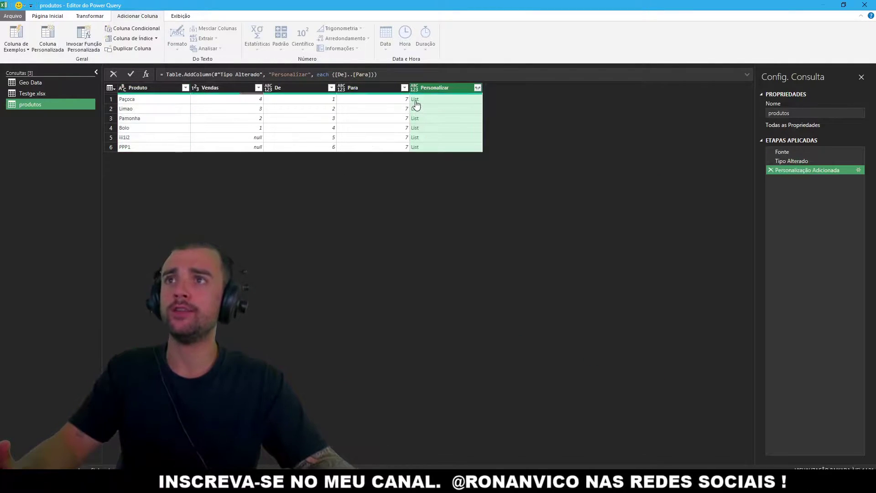
Step: Preview the lists in rows 1, 2, 5 and 6, then close the editor keeping changes
click(439, 100)
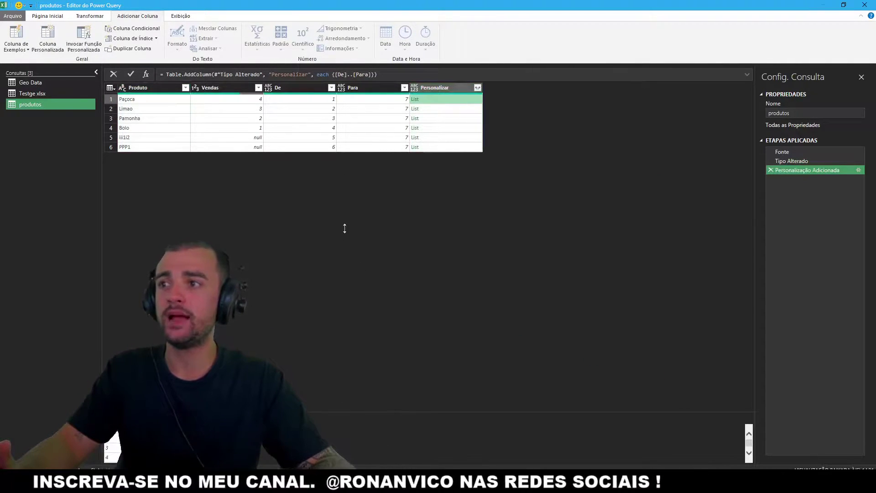
drag(346, 203, 346, 202)
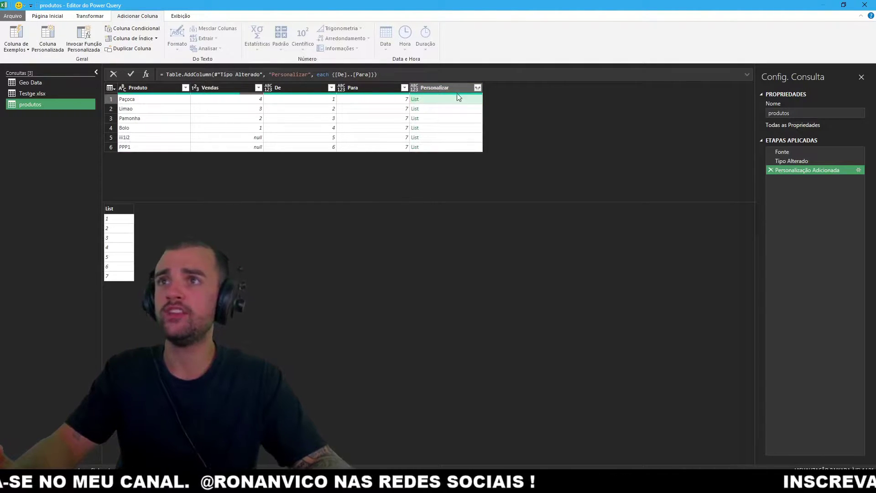
click(450, 108)
click(454, 138)
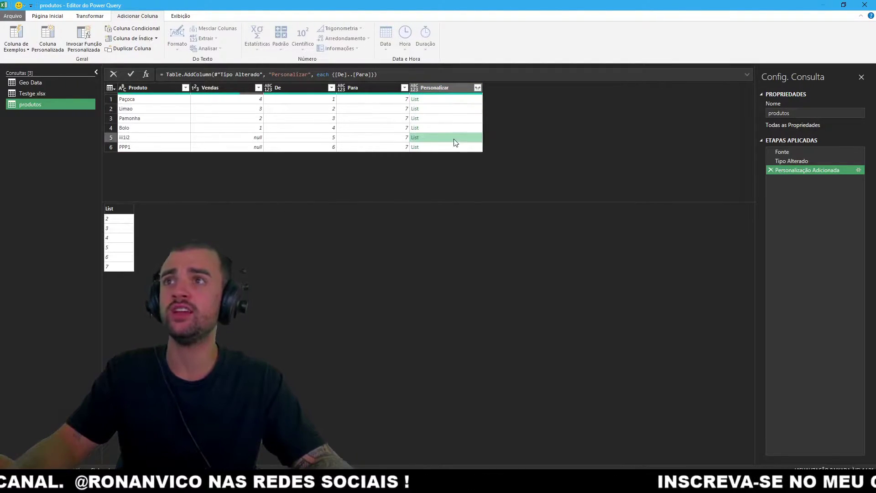
click(431, 147)
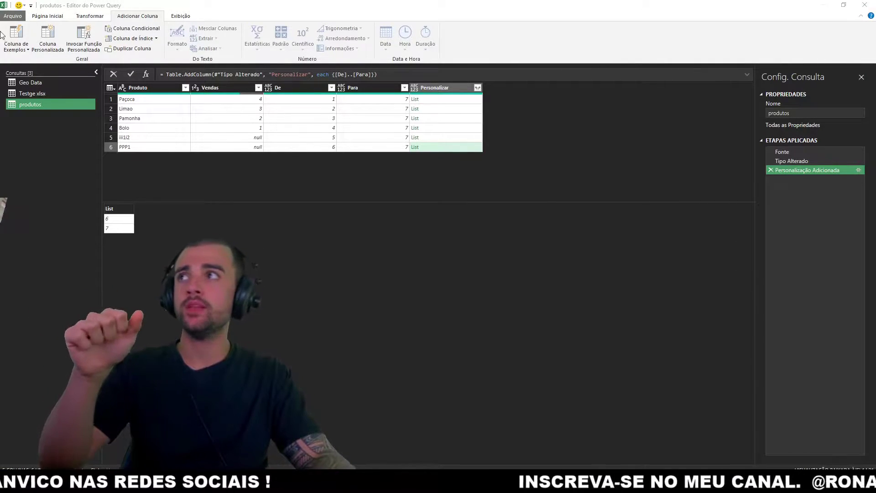
click(861, 77)
click(870, 7)
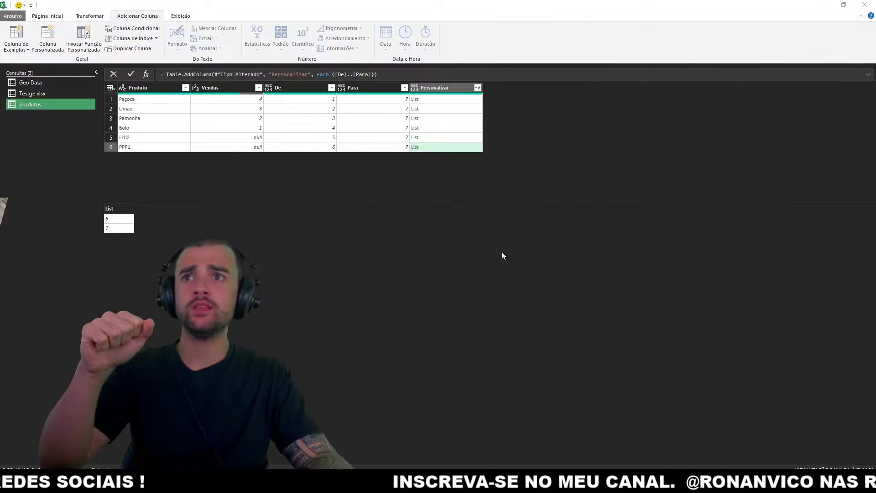
click(480, 254)
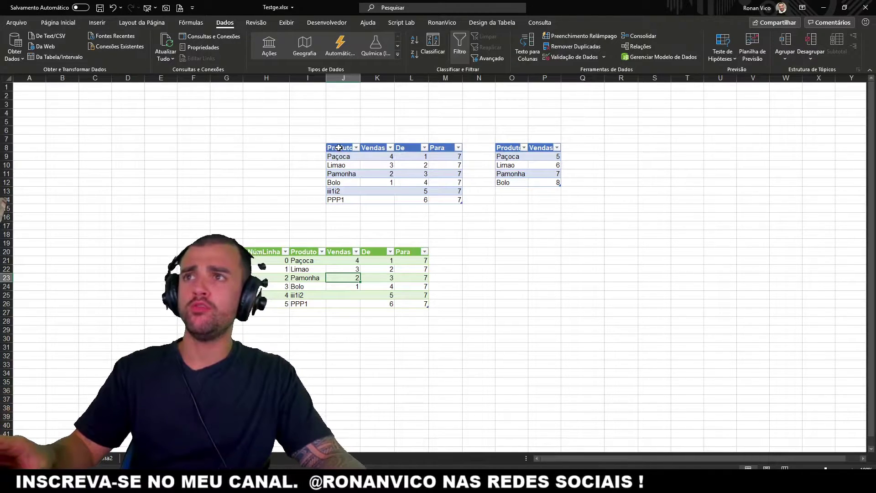
Step: Move both tables seven columns right and add paÇoca and paçocA product rows
mouse_move(339, 147)
mouse_down()
mouse_move(559, 200)
mouse_move(802, 194)
mouse_up()
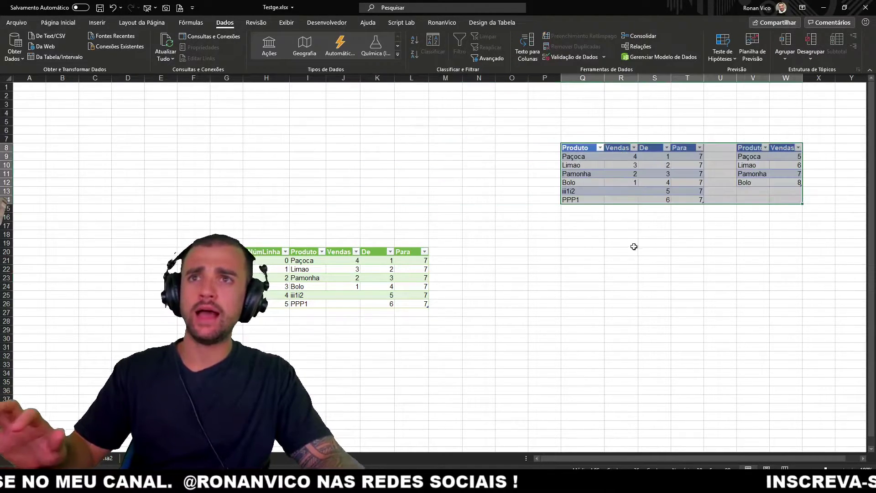
click(630, 253)
click(600, 215)
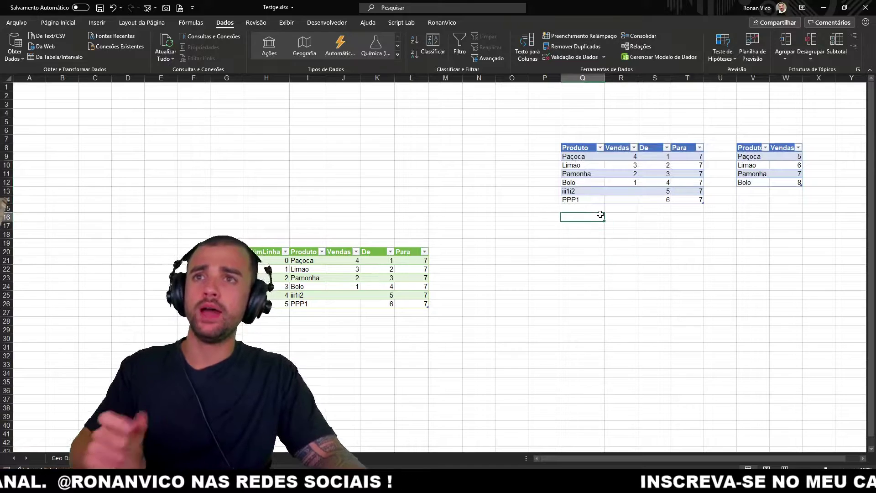
key(Up)
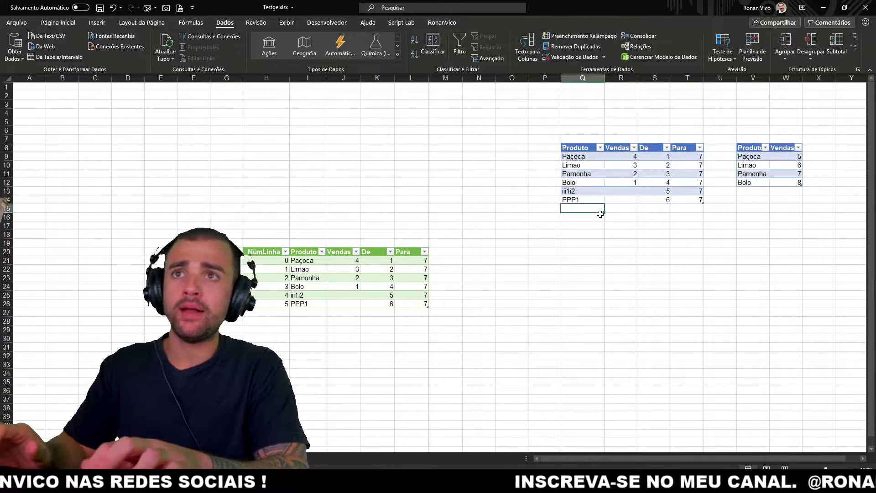
text(paÇoca)
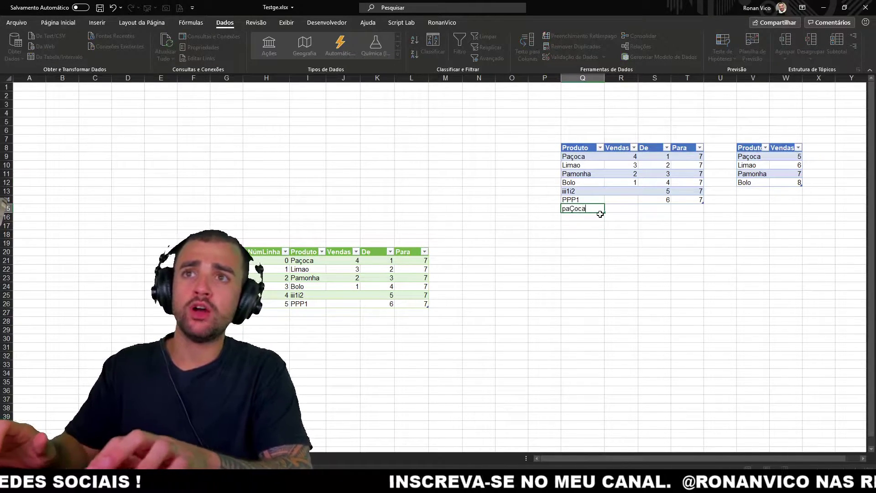
key(Return)
text(cocA)
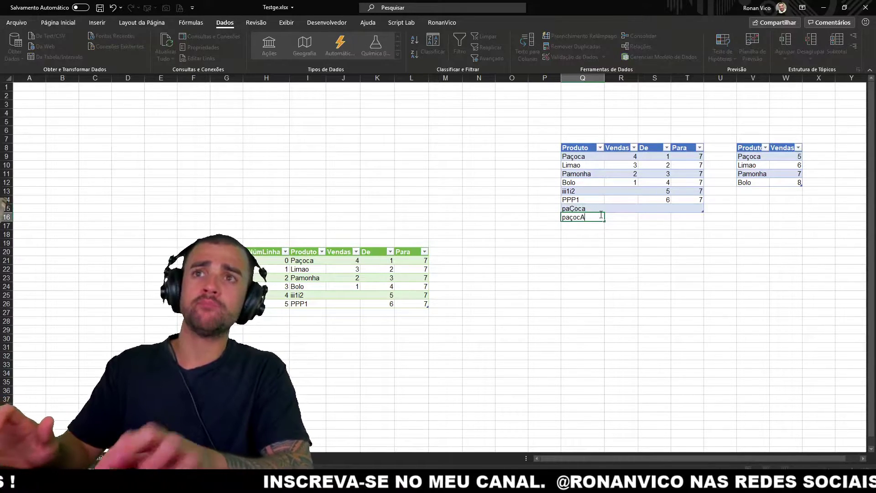
key(Return)
Step: Copy the sales value 1 down into the new product rows
click(633, 180)
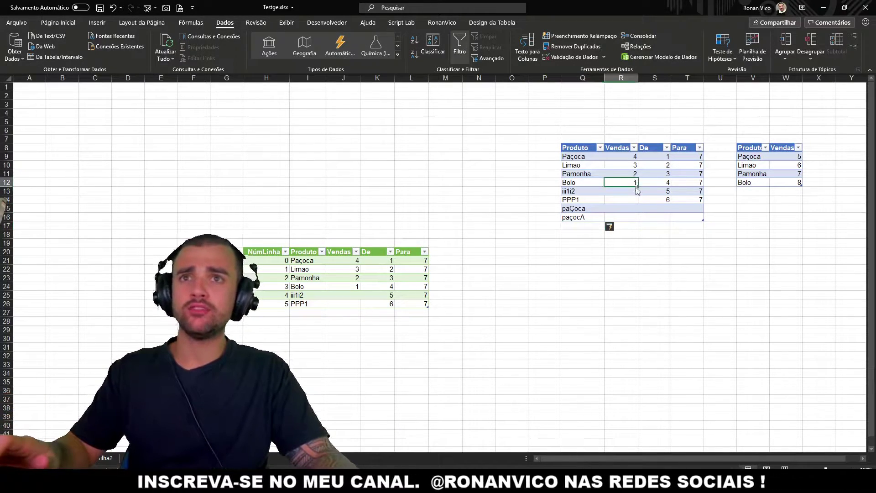
key(ctrl+d)
click(669, 200)
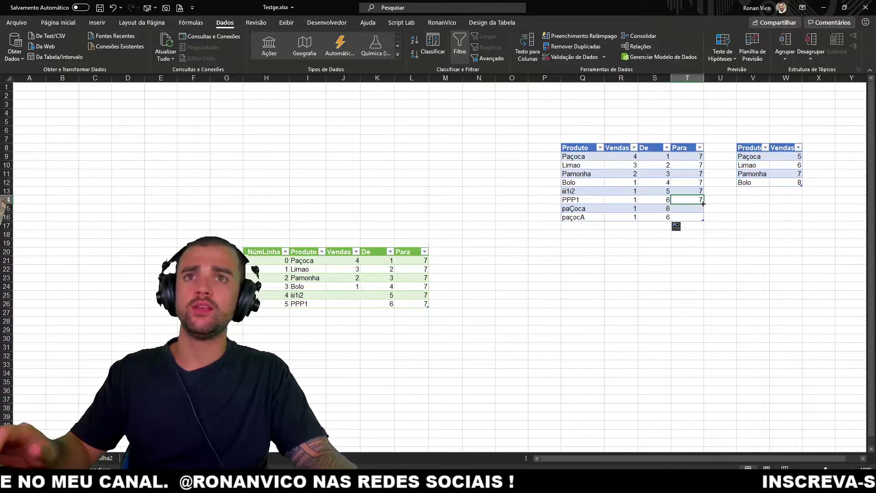
Step: Refresh the green query table to pull in the new rows and open the Obter Dados options
right_click(413, 270)
click(444, 277)
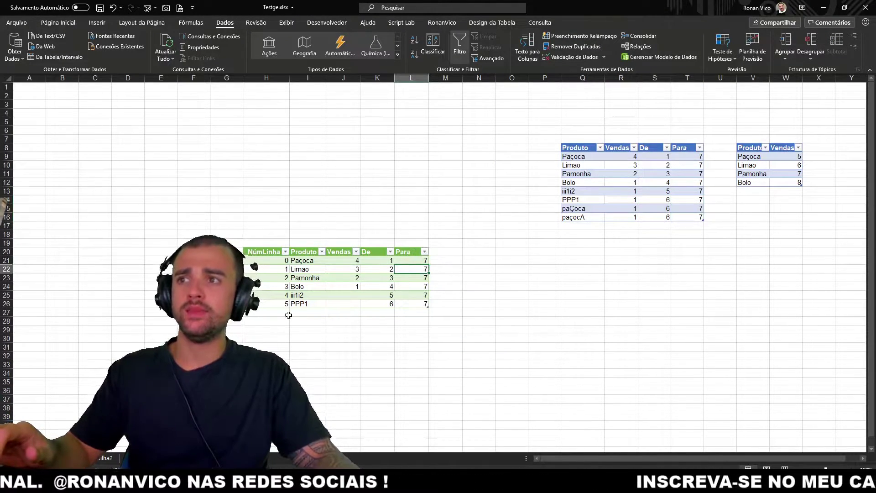
drag(258, 255, 415, 315)
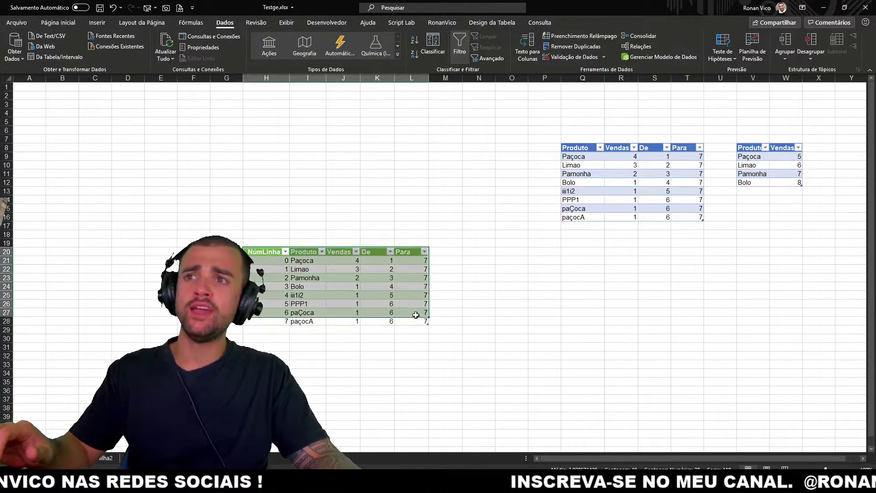
drag(566, 151, 700, 220)
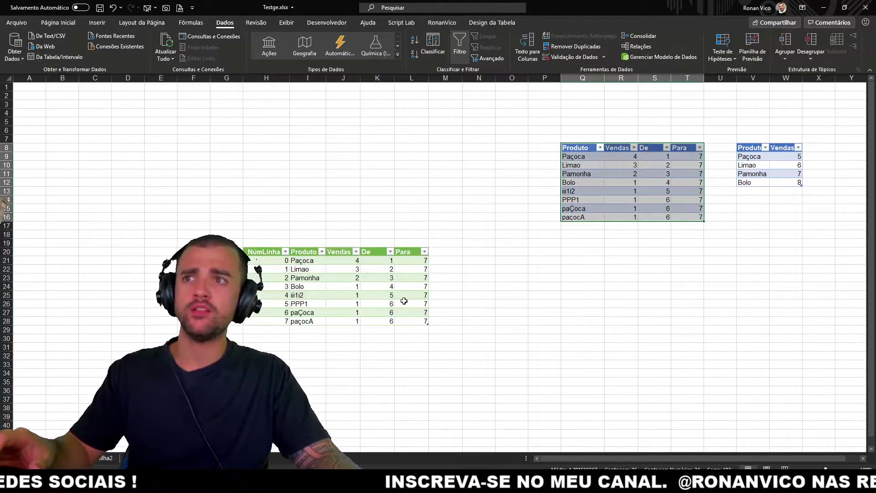
right_click(404, 302)
key(Escape)
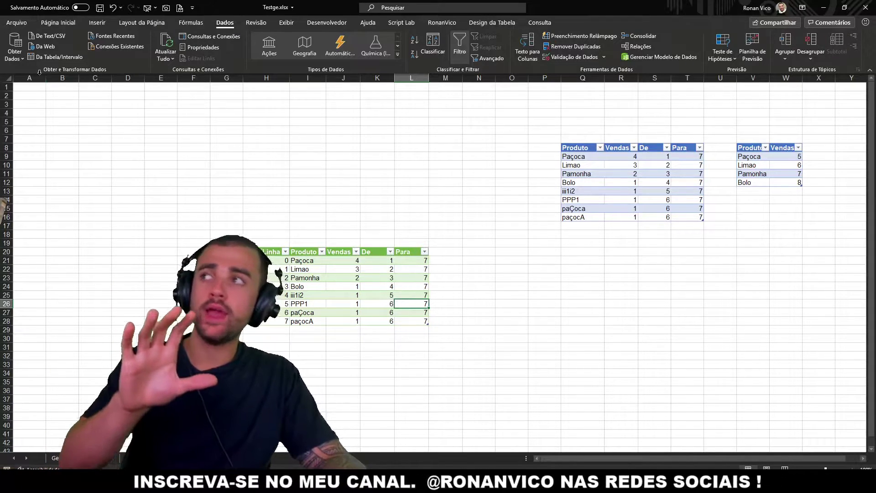
click(15, 59)
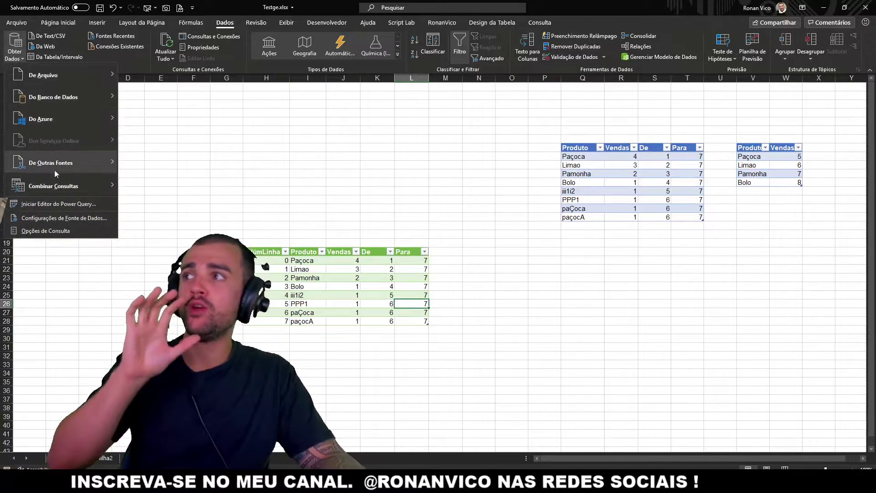
Step: Launch the Power Query Editor and maximize its window
click(77, 206)
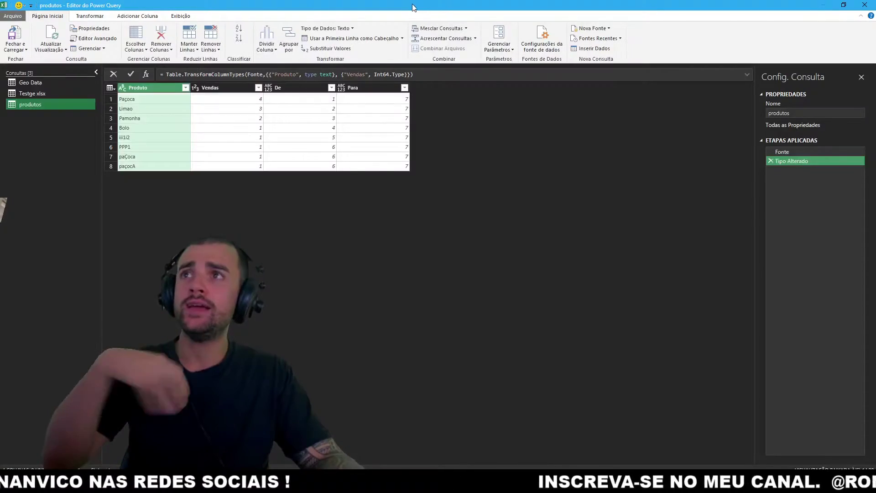
drag(431, 10, 553, 361)
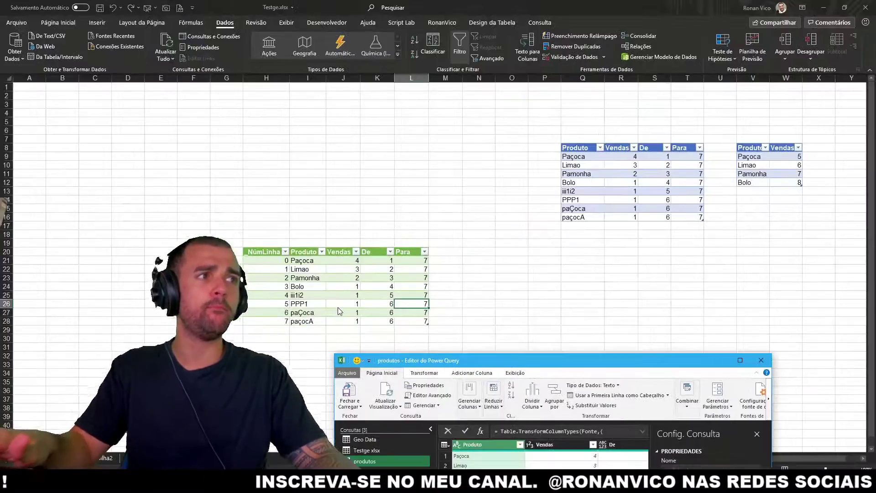
drag(485, 355, 438, 2)
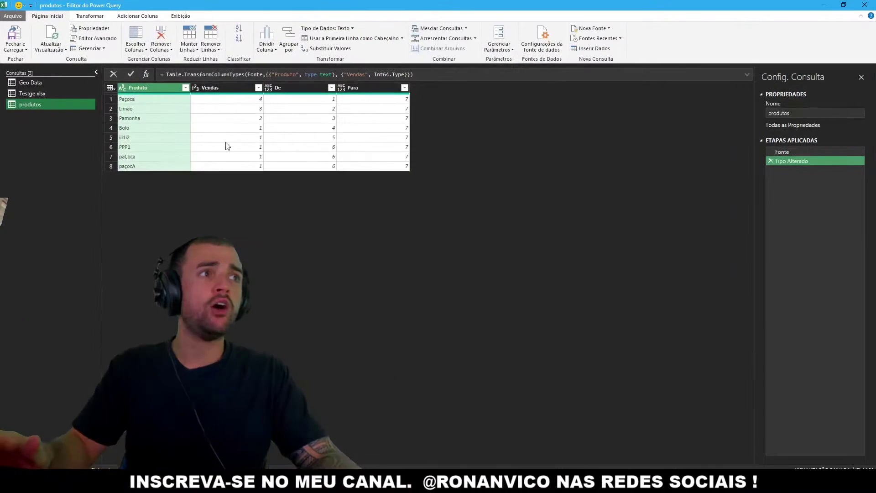
Step: Filter Produto to equal 'Paçoca', then delete the Linhas Filtradas step
click(186, 88)
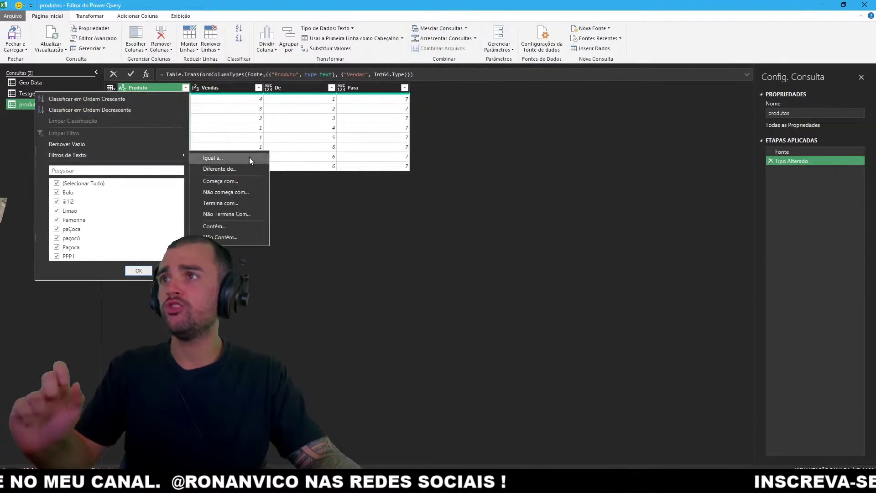
click(243, 157)
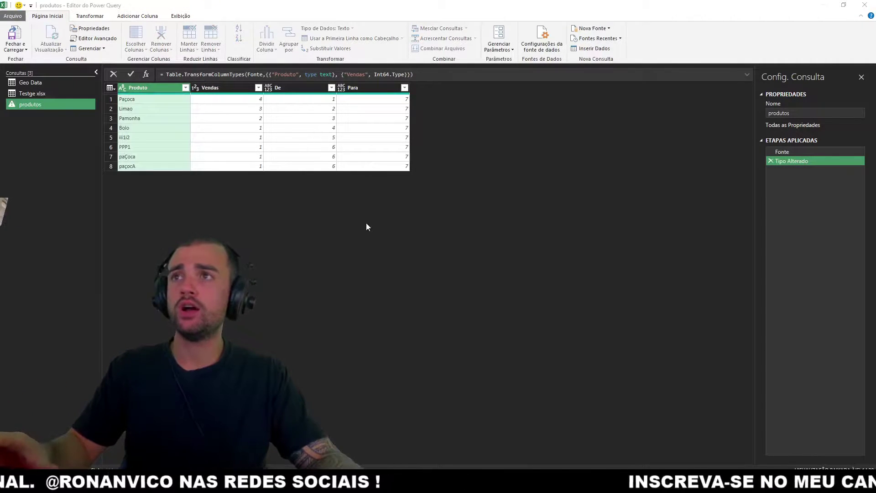
click(410, 239)
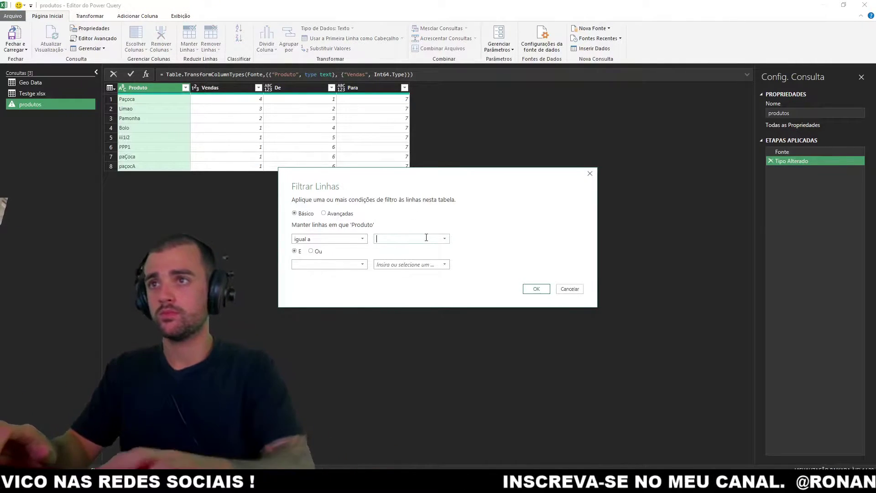
text(Paçoca)
click(537, 289)
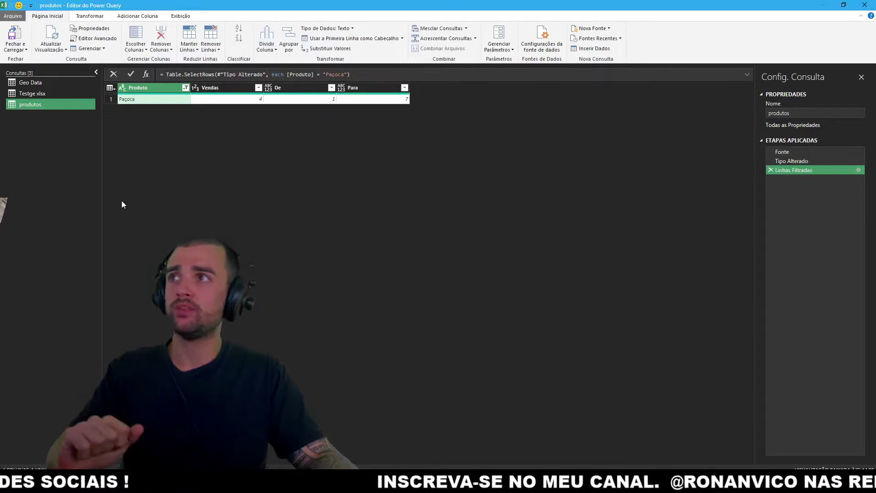
click(771, 169)
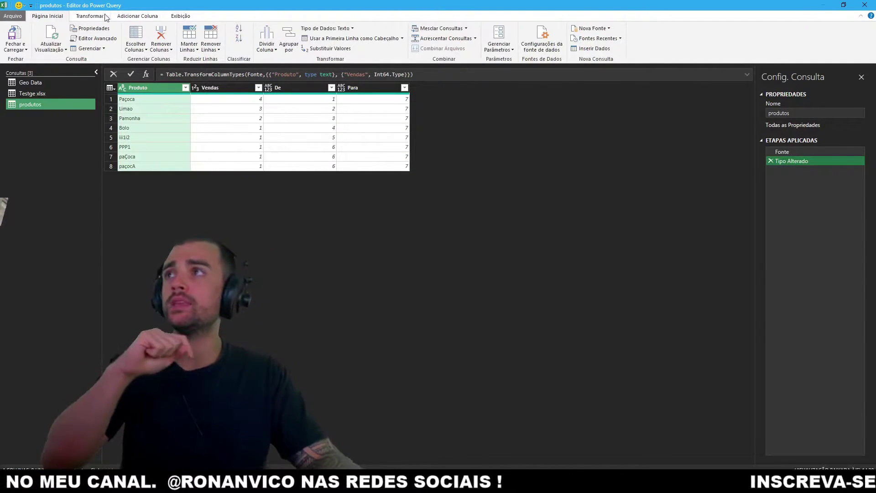
Step: Convert the Produto column values to uppercase (MAIÚSCULA)
click(142, 17)
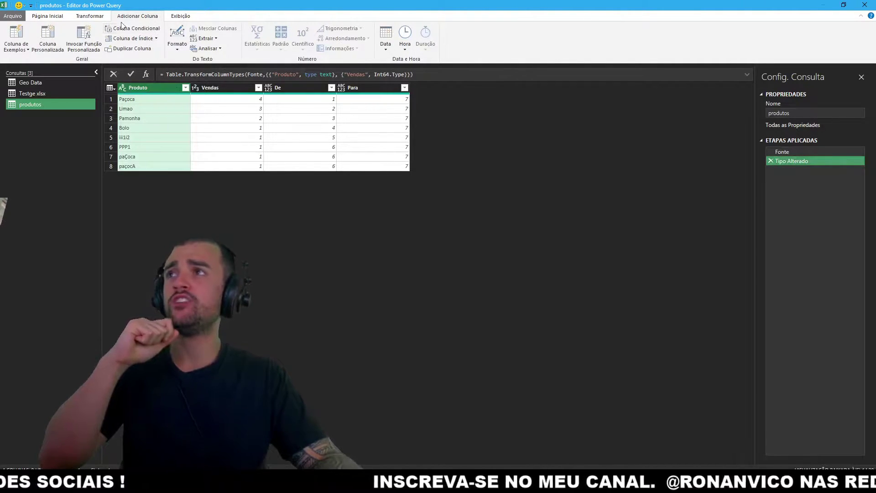
click(85, 18)
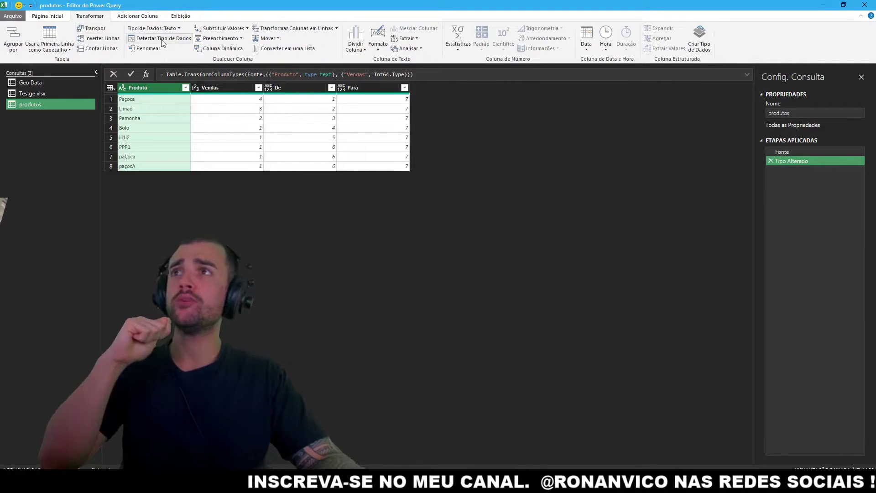
right_click(159, 90)
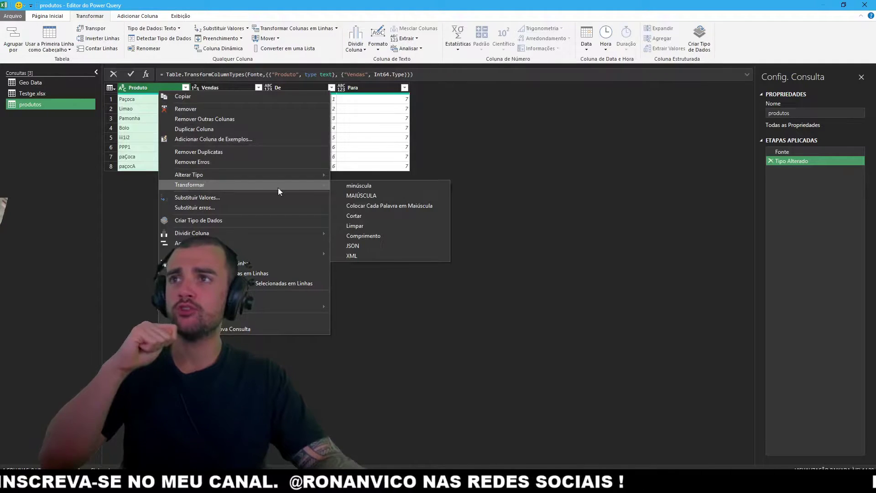
click(380, 193)
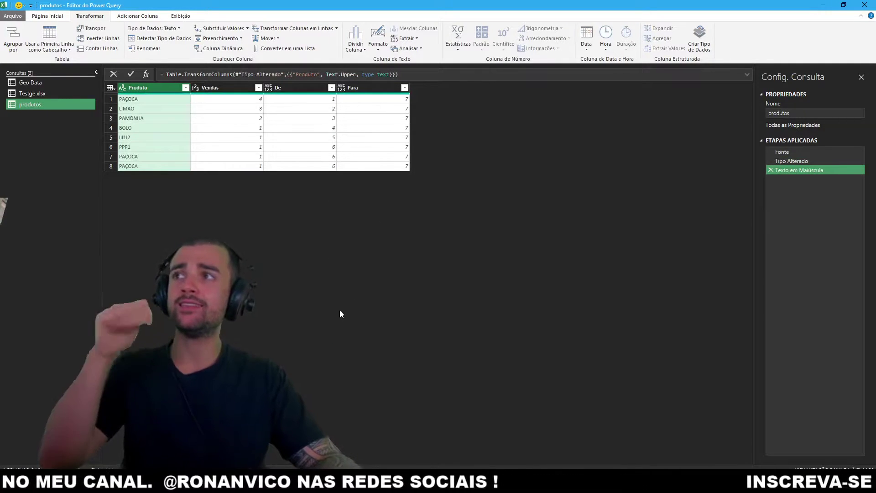
Step: Filter Produto to values equal to 'Paçoca', which leaves the table empty
click(185, 88)
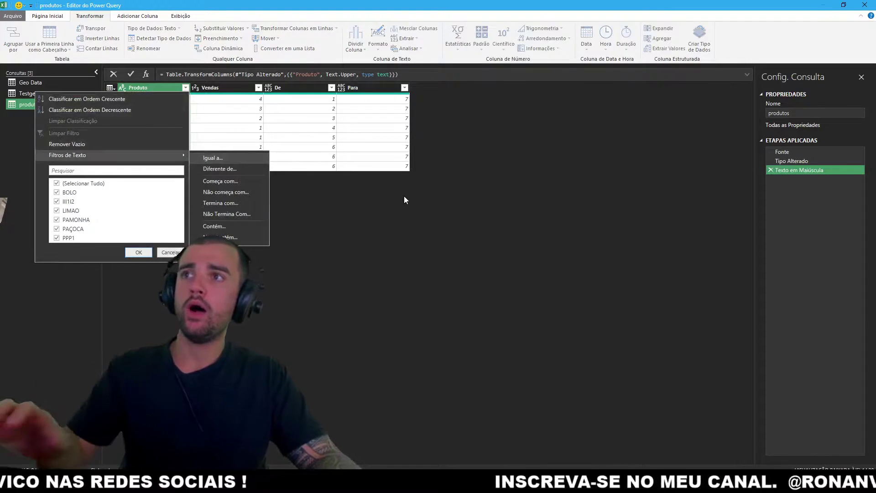
click(206, 156)
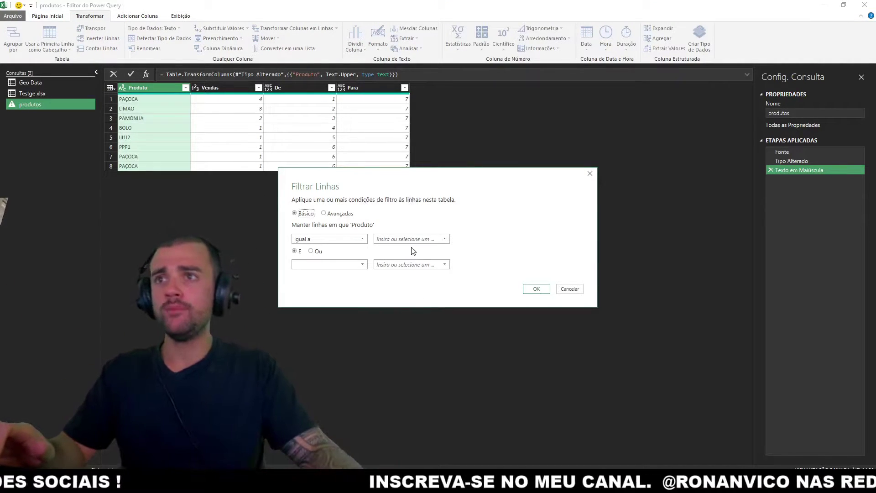
text(Paçoca)
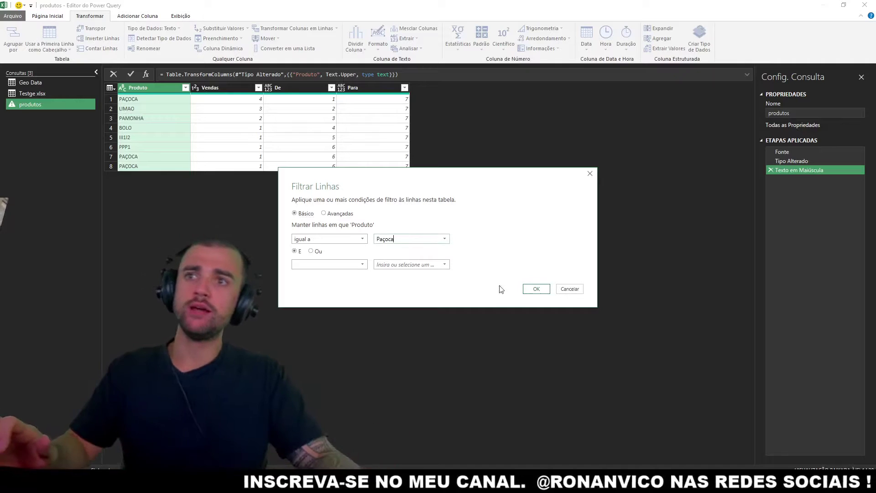
click(536, 289)
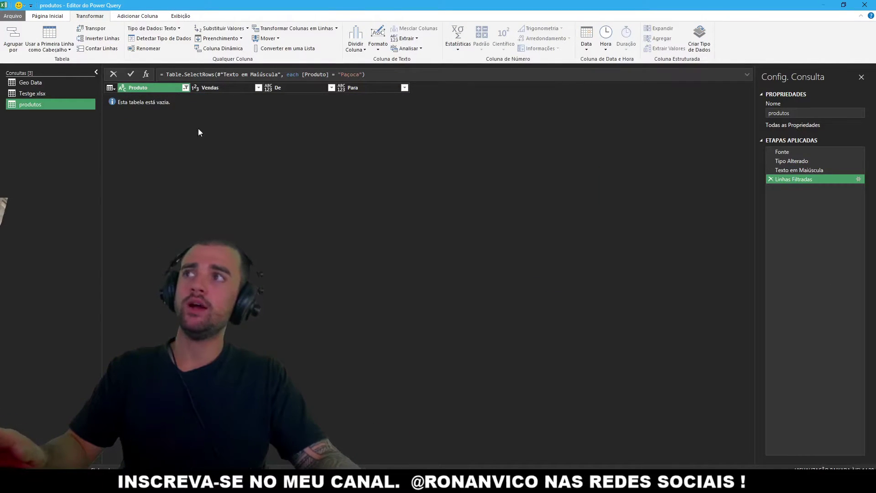
Step: Delete the empty-result filter step, then try a PAÇOCA filter on Produto and delete it too
click(771, 179)
click(185, 88)
mouse_move(67, 154)
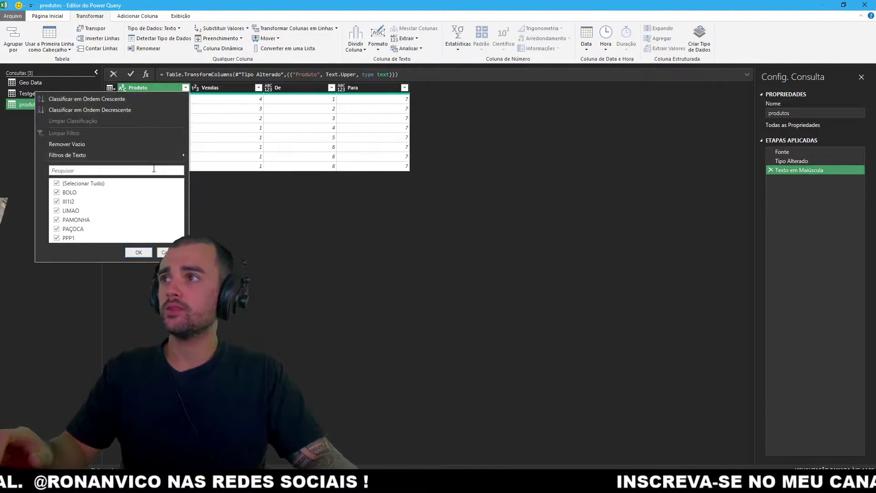
click(139, 253)
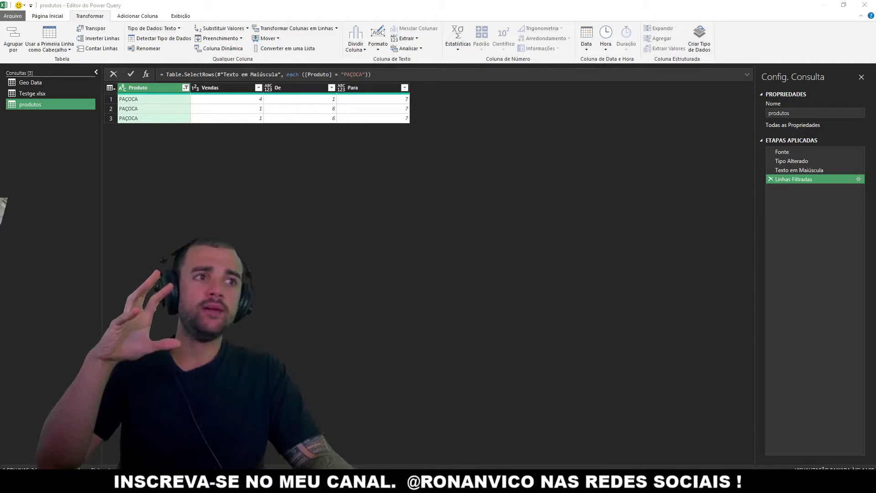
click(771, 179)
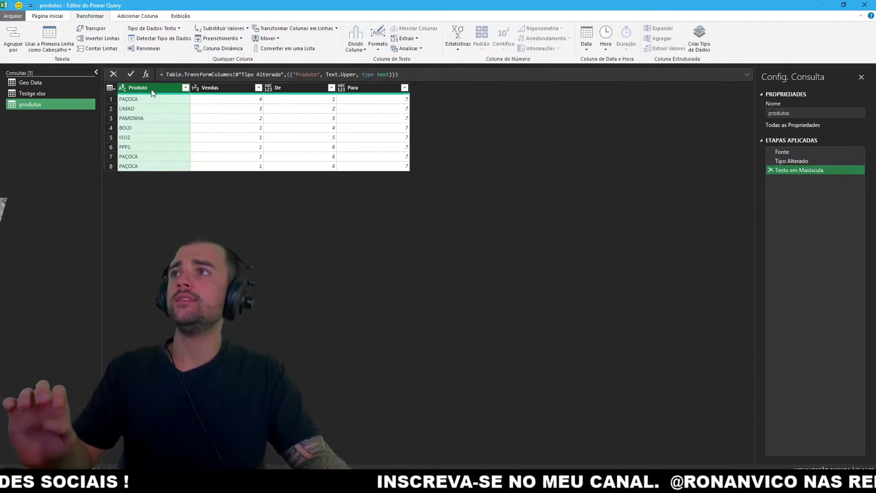
Step: Add a new MAIÚSCULA column holding uppercase copies of Produto
click(147, 16)
click(176, 43)
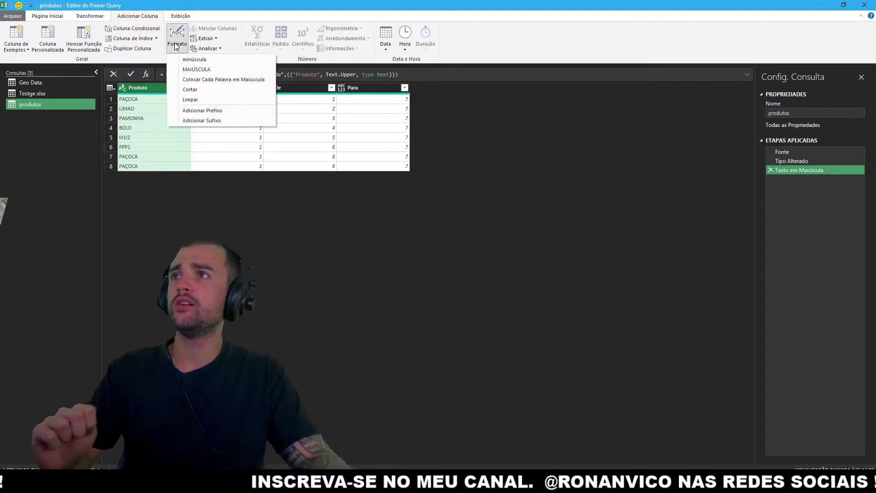
click(201, 68)
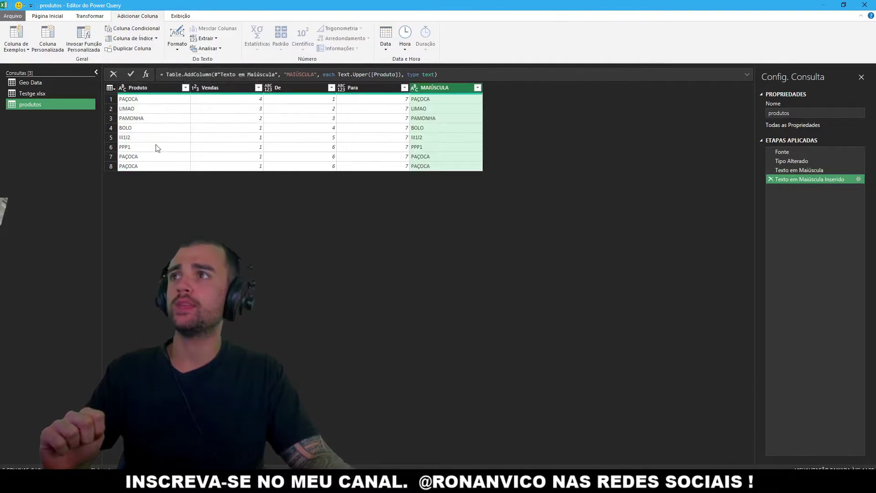
Step: Reorder the uppercase applied step, then filter MAIÚSCULA to PAÇOCA, keeping three rows
drag(799, 169, 765, 176)
key(Escape)
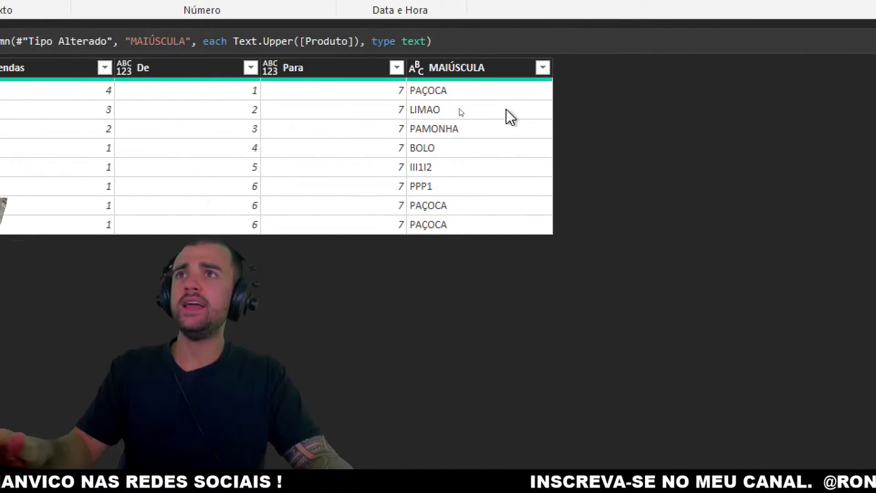
click(470, 97)
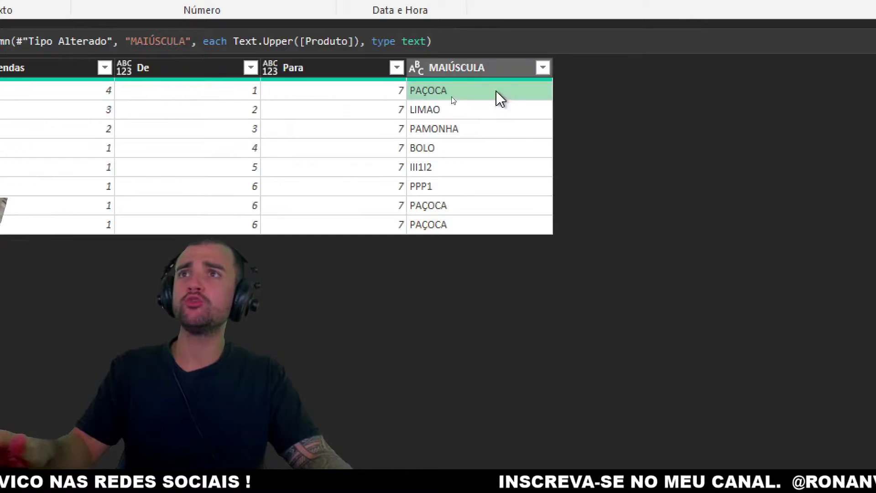
click(469, 80)
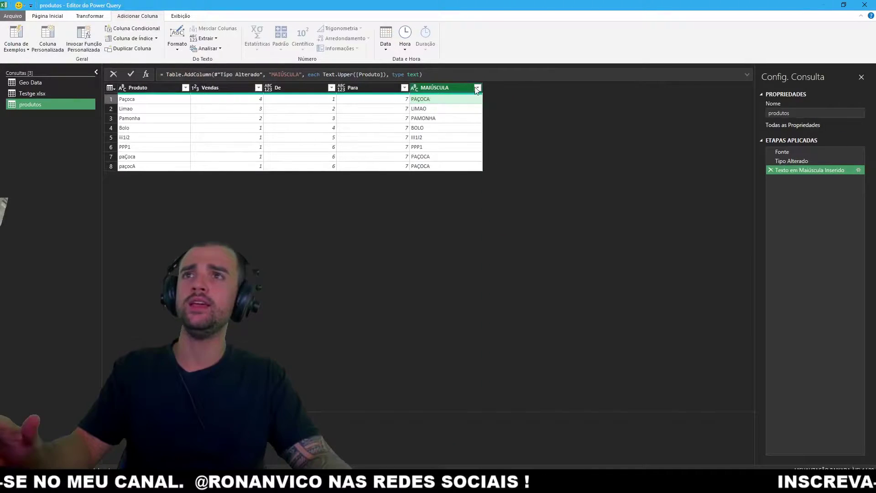
click(477, 88)
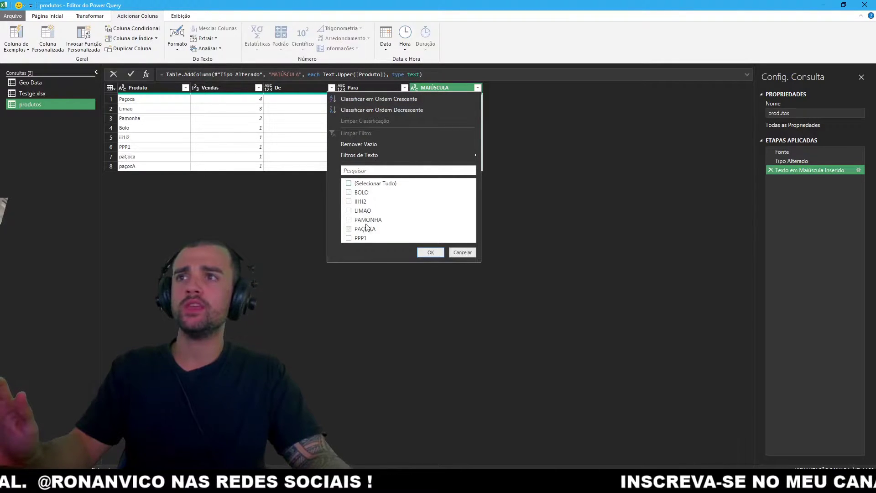
click(430, 253)
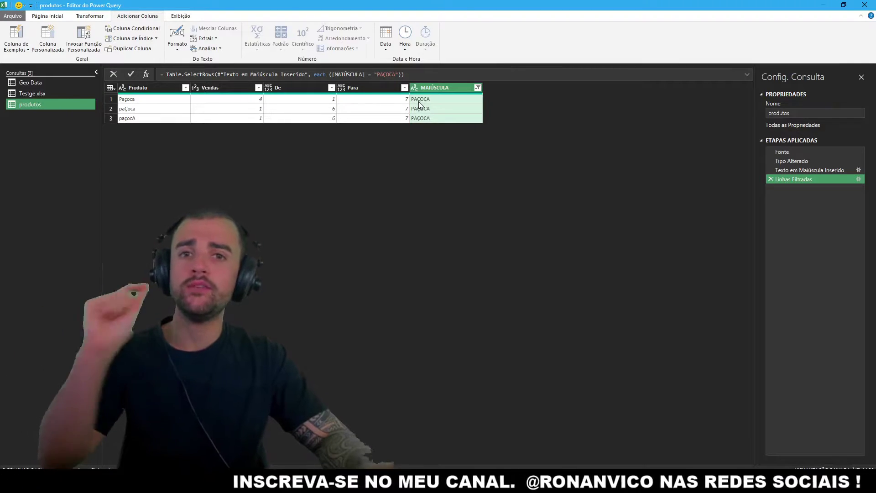
Step: Rename the MAIÚSCULA column to 'Produto Maiusculo'
double_click(431, 87)
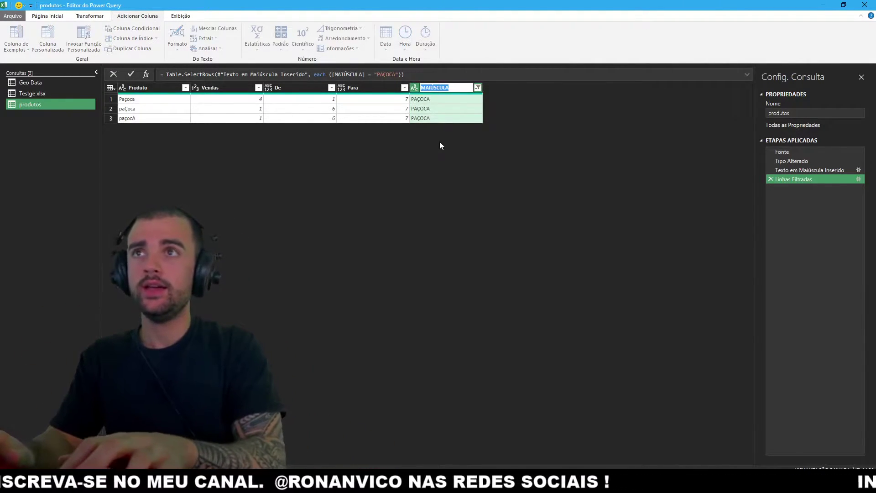
text(Produto Maius)
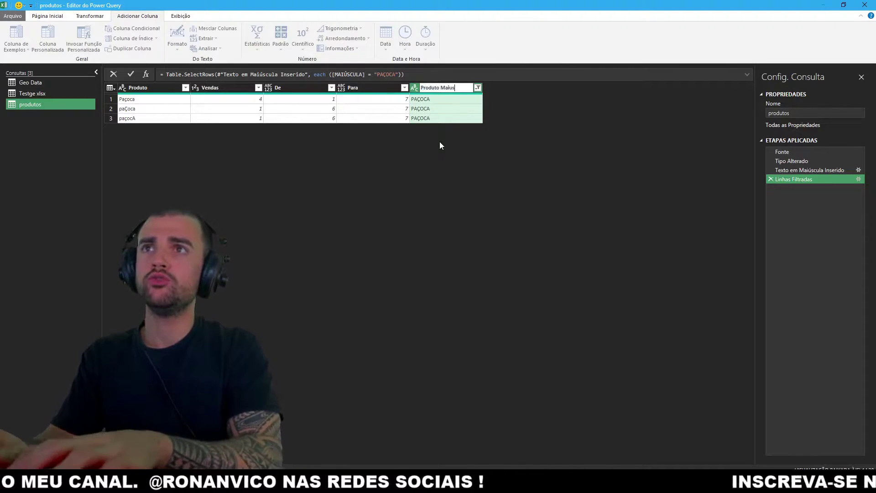
text(culo)
key(Return)
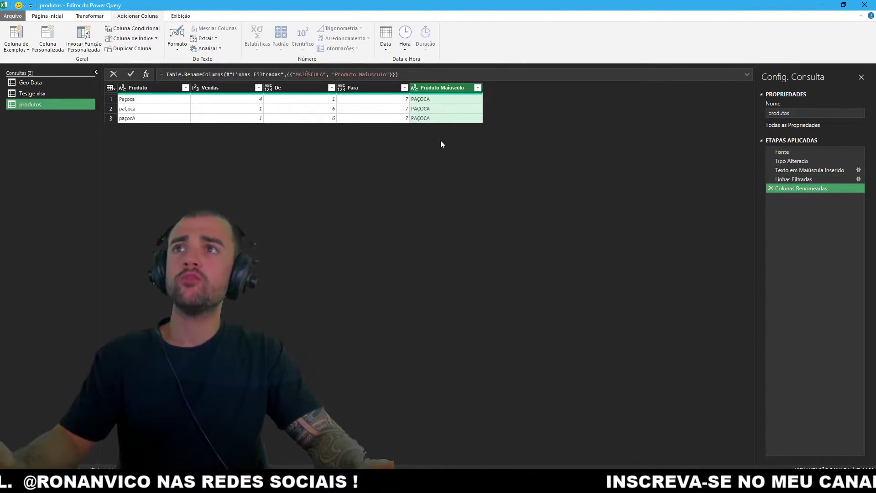
double_click(455, 89)
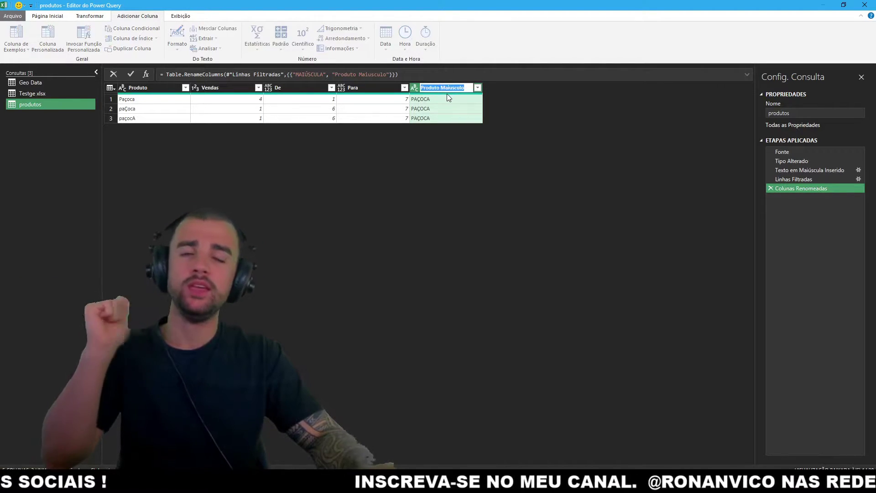
text(Prod)
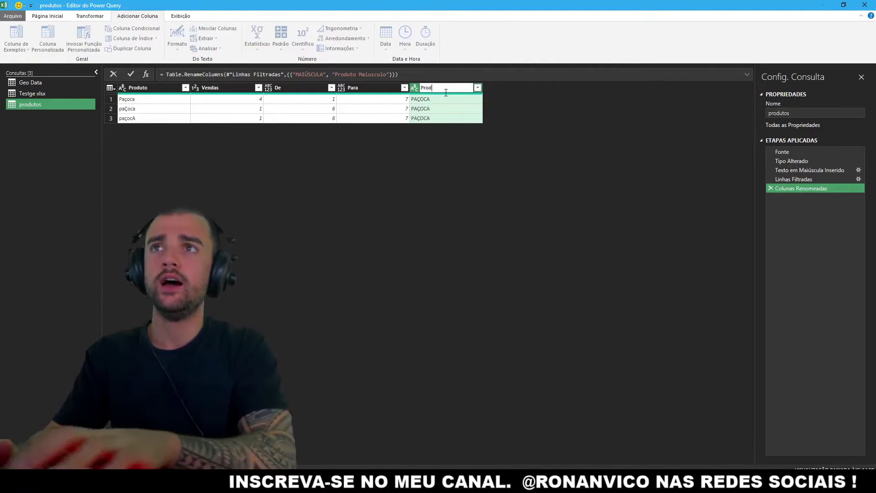
text(ulo)
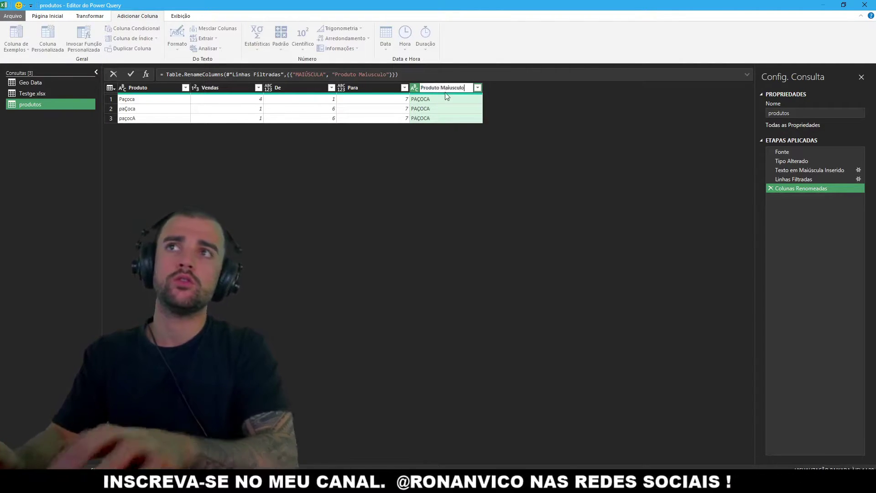
key(Return)
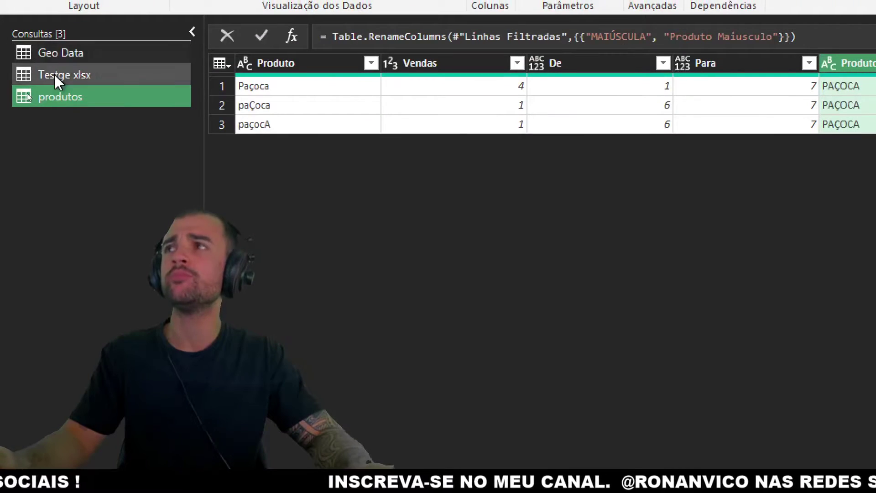
Step: Leave the Testge xlsx query name unchanged, then view and reposition the query dependencies diagram
click(68, 74)
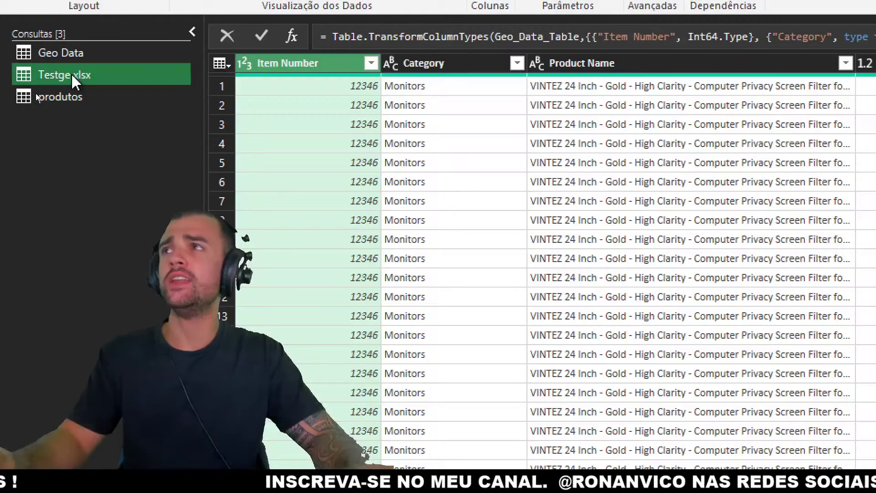
double_click(73, 75)
right_click(70, 76)
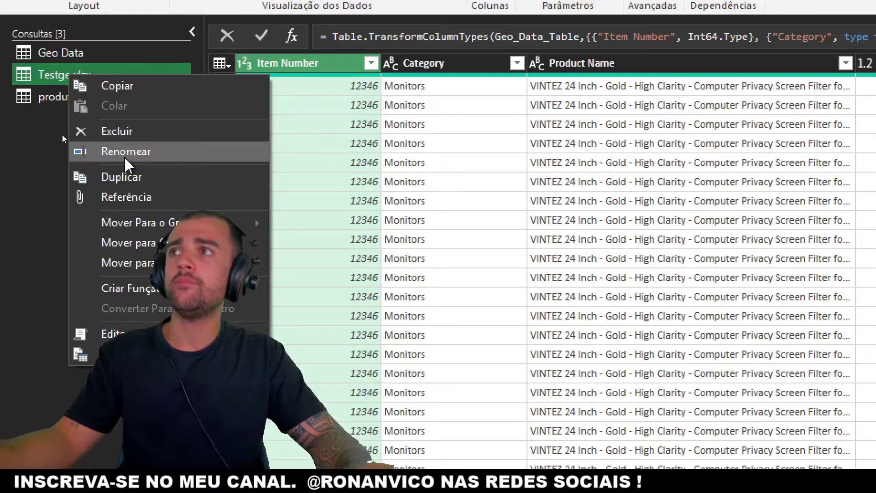
click(126, 153)
click(109, 154)
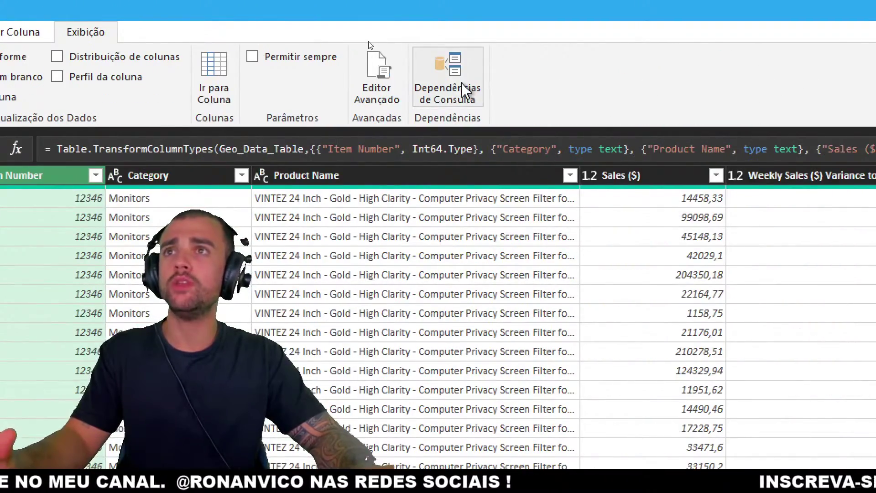
click(464, 89)
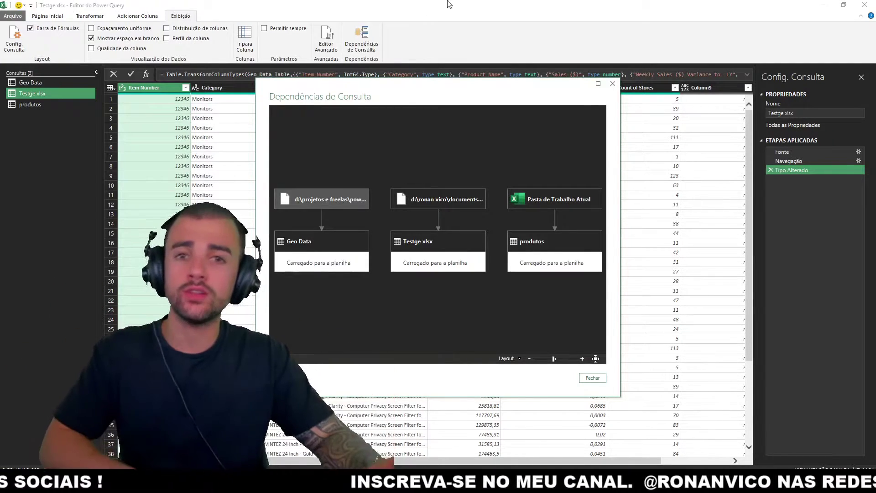
drag(457, 91, 438, 49)
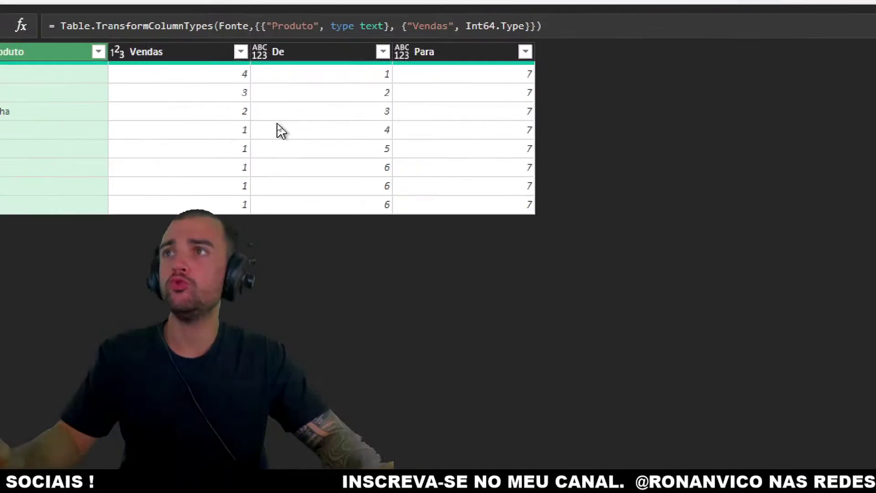
Step: Duplicate the Produtos query by copying and pasting it in the queries list
click(470, 104)
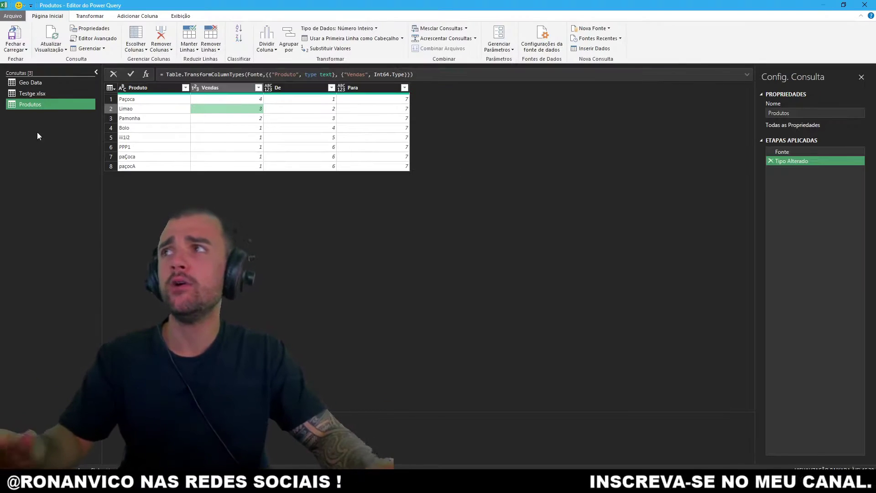
right_click(41, 106)
click(47, 113)
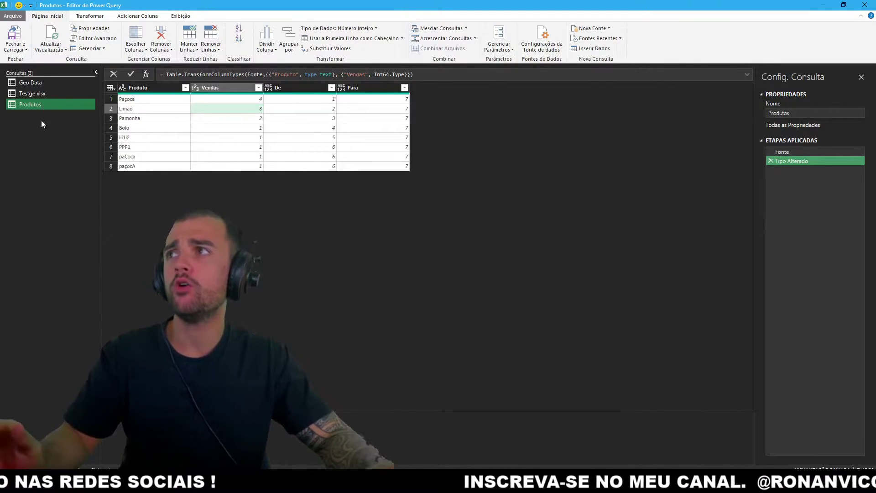
right_click(41, 119)
click(76, 126)
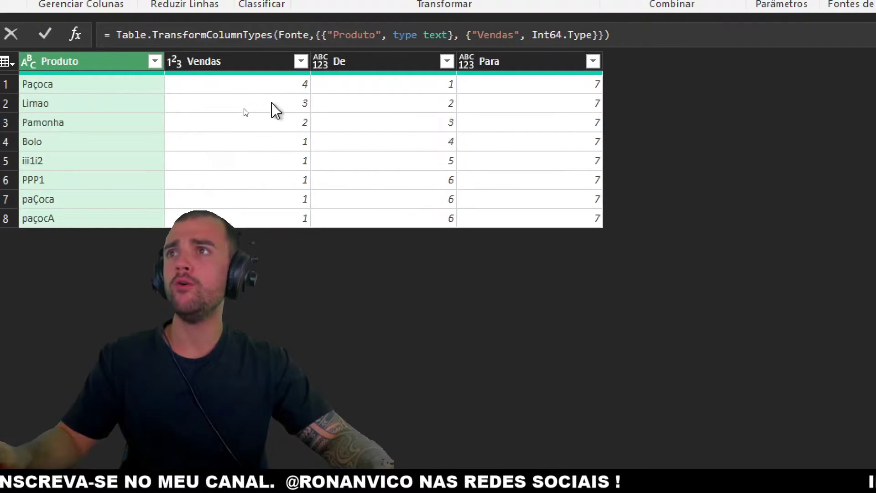
Step: Drill down the copy to the Limao Vendas value 3 and rename it VendaDeLimao
click(272, 104)
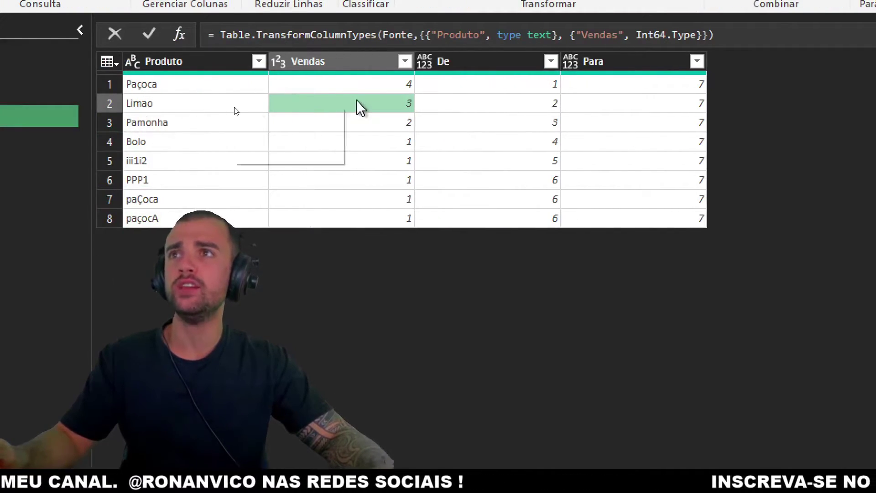
right_click(360, 108)
click(457, 204)
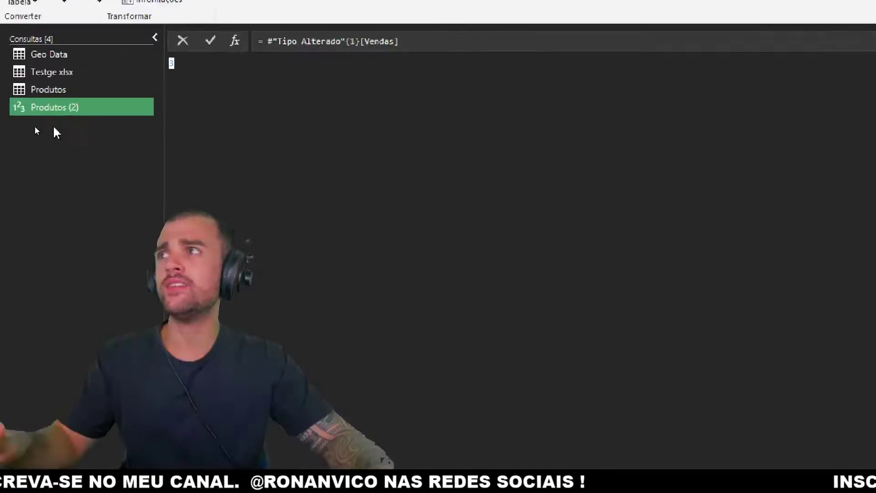
double_click(85, 104)
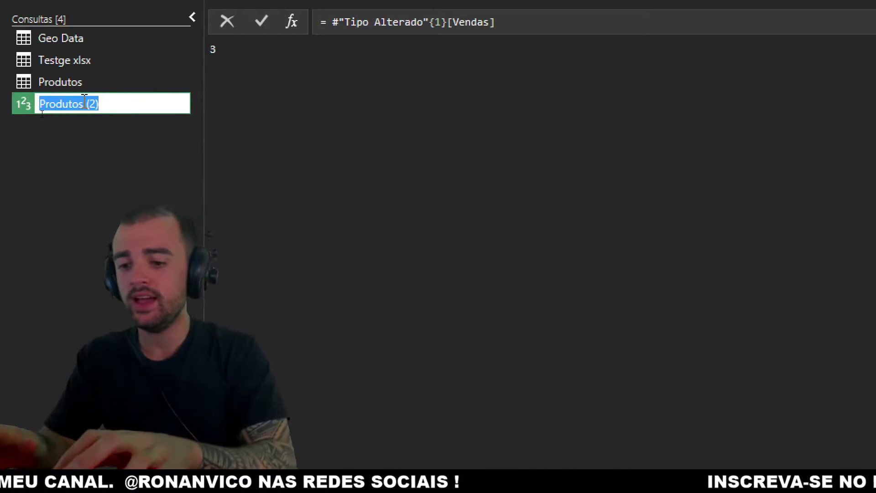
text(Vendas)
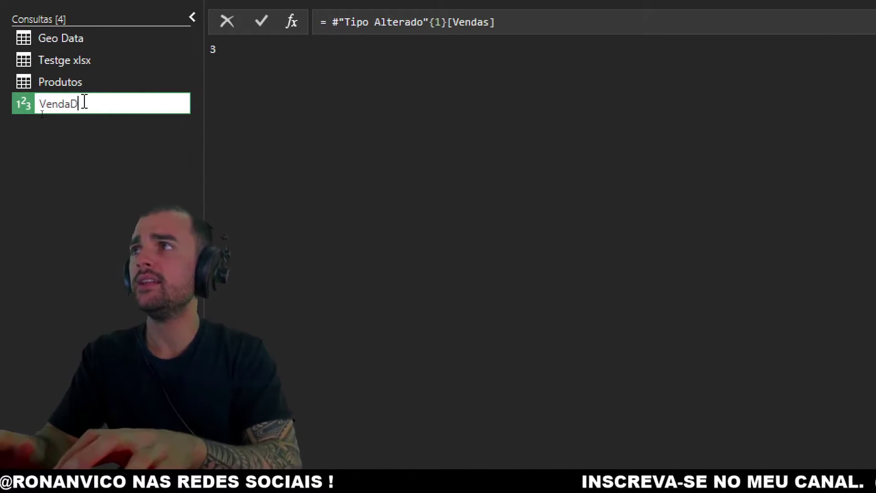
text(DeLimao)
key(Return)
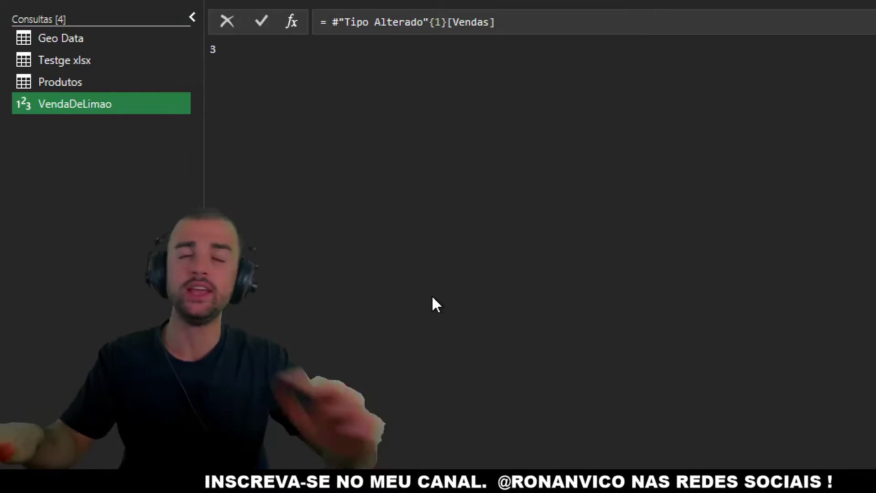
Step: In Produtos, add a Personalizar custom column with formula [Vendas]/VendaDeLimao
click(34, 103)
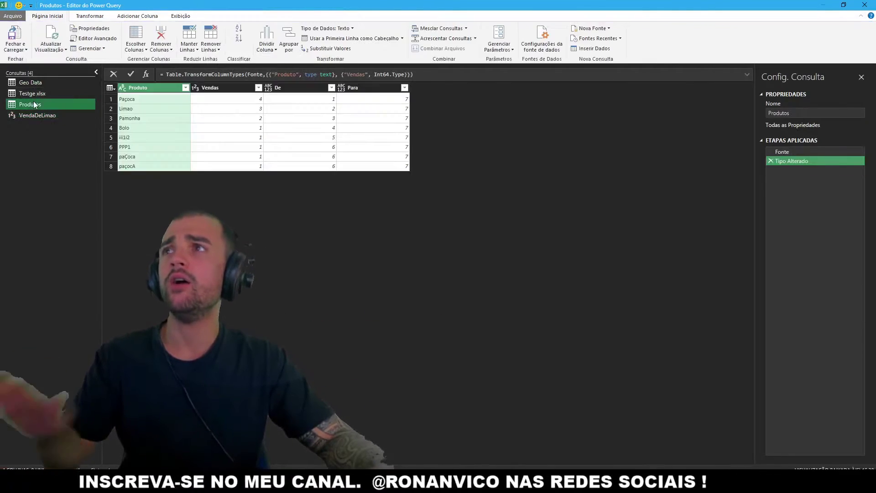
click(140, 17)
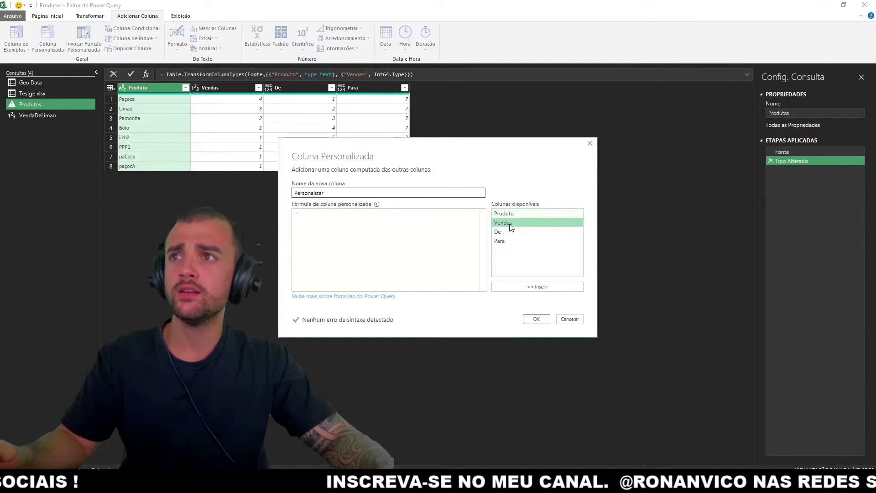
text(1)
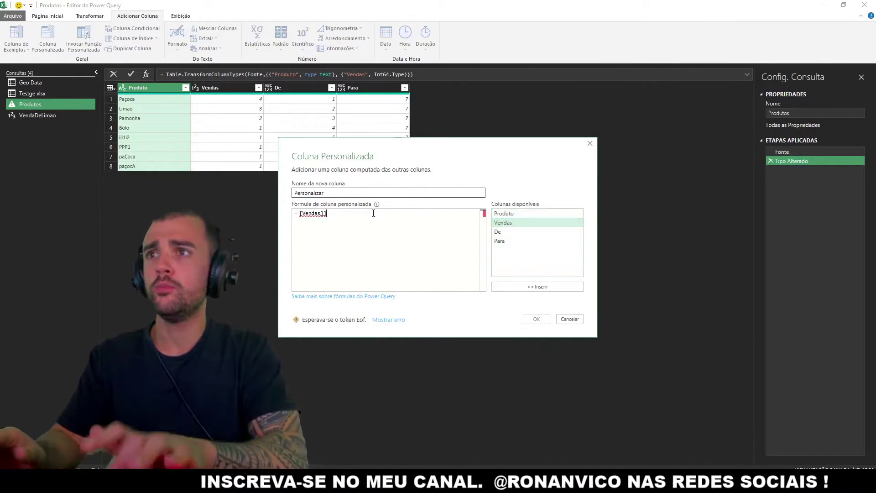
key(BackSpace)
text(/vendas)
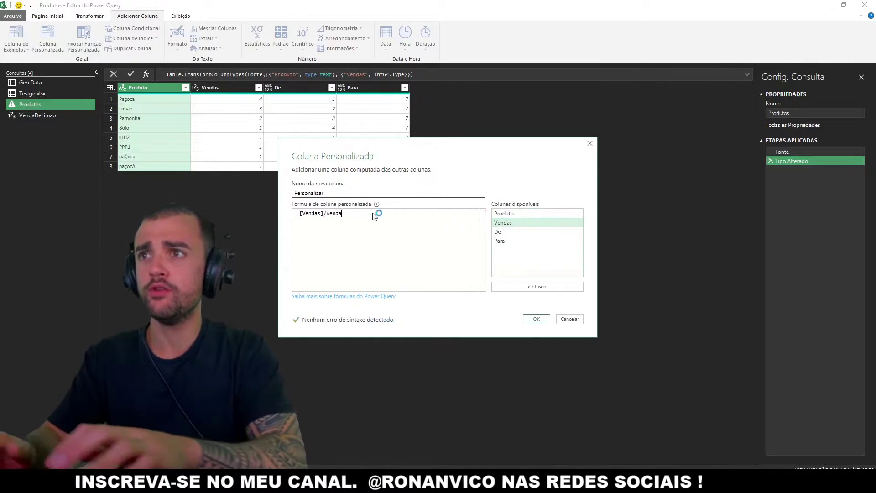
key(BackSpace)
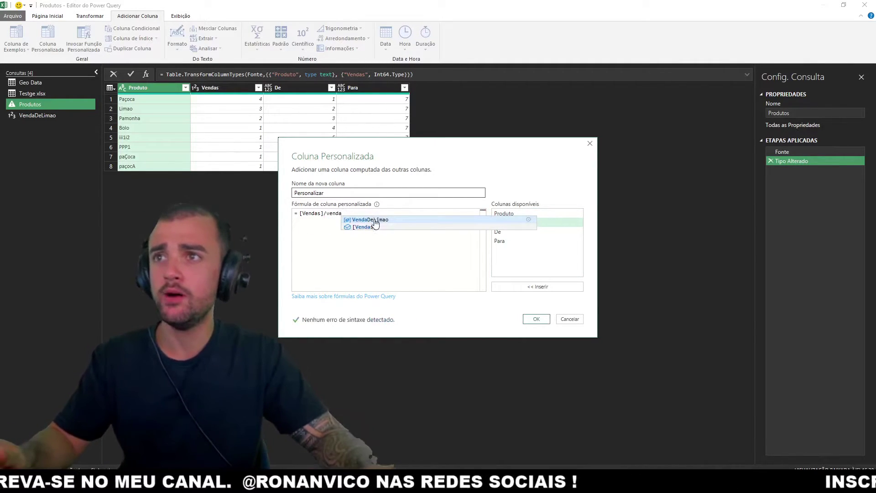
click(372, 220)
click(537, 319)
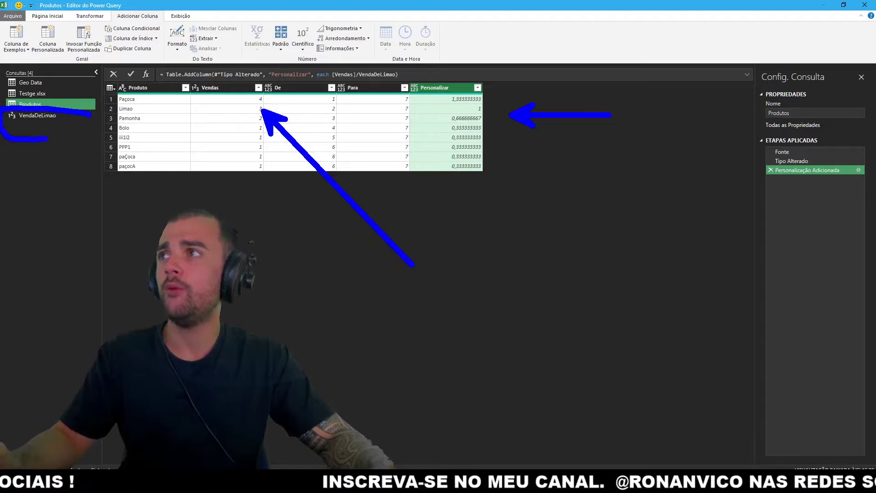
key(Escape)
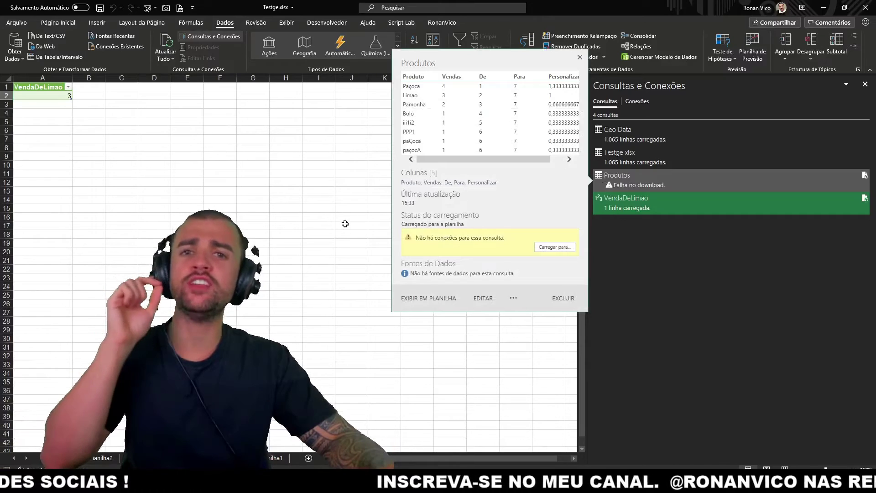
Step: Review the Power Query query options under Obter Dados and close them unchanged
click(344, 223)
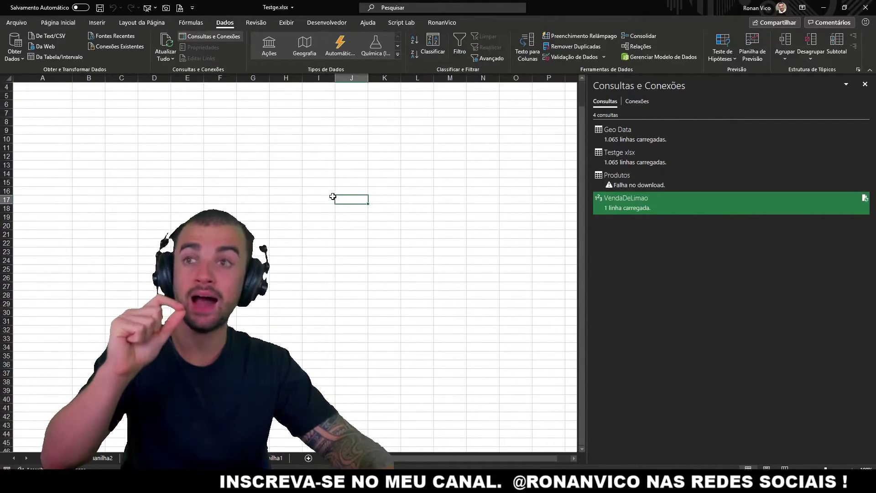
click(15, 48)
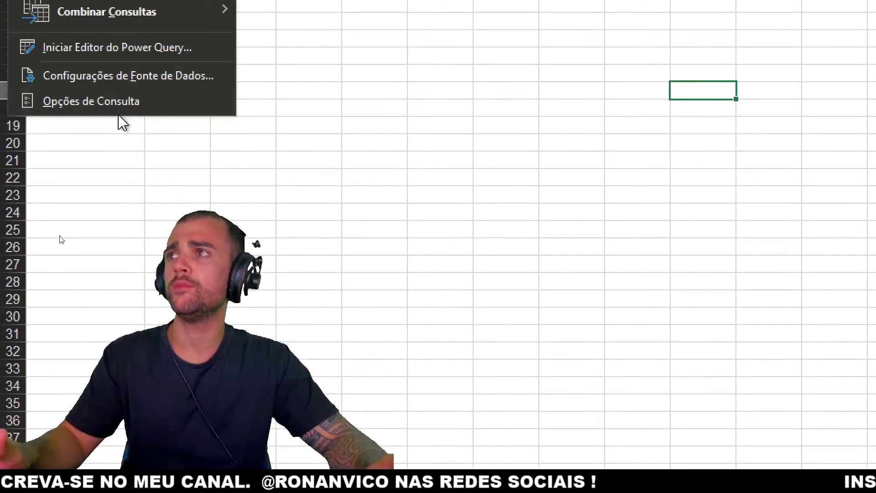
click(63, 231)
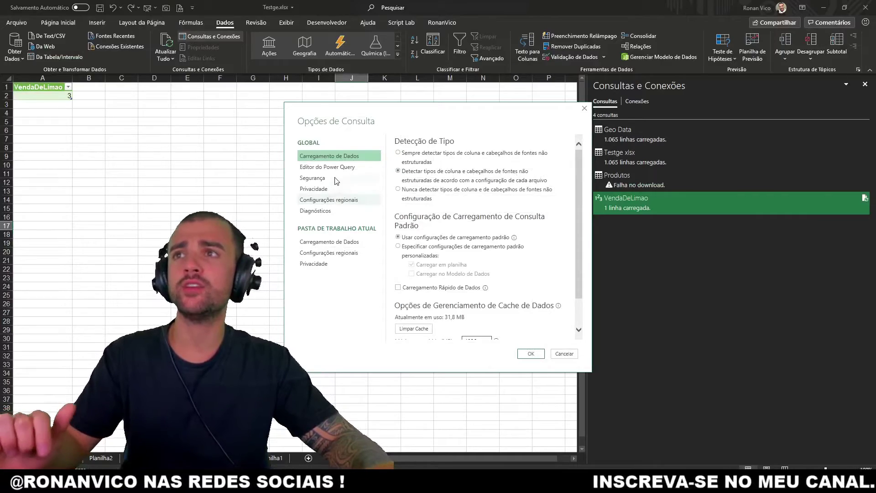
scroll(545, 169, down, 2)
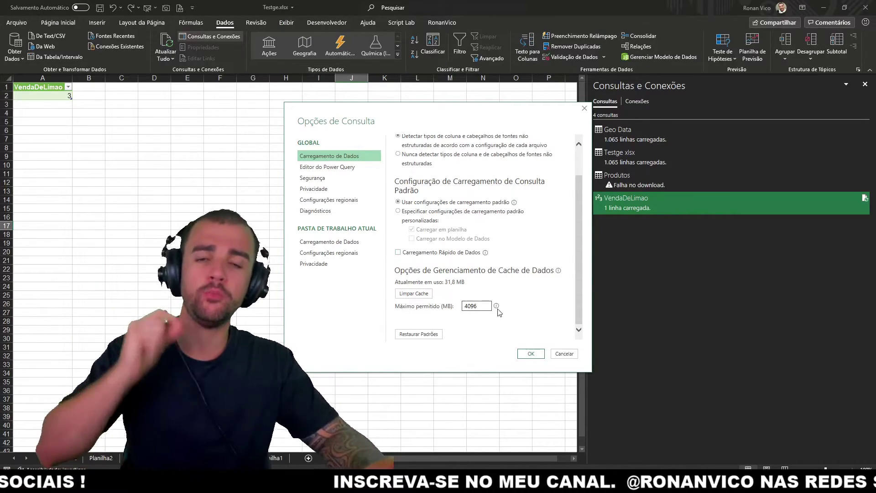
key(Return)
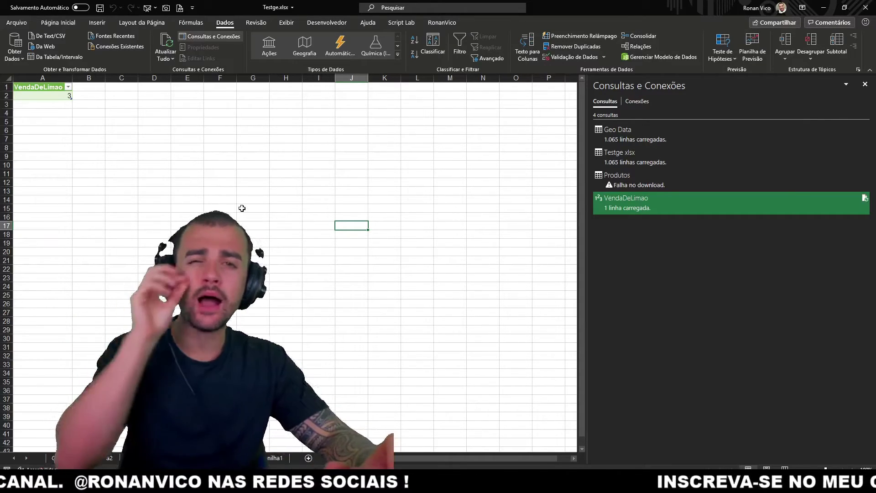
Step: On the sales-tables sheet, enter =AGORA() in cell R30
click(219, 457)
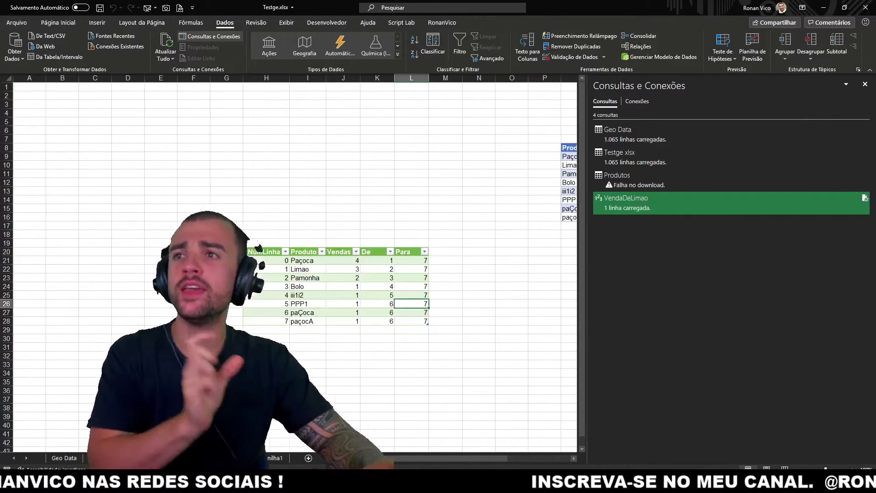
drag(395, 458, 469, 458)
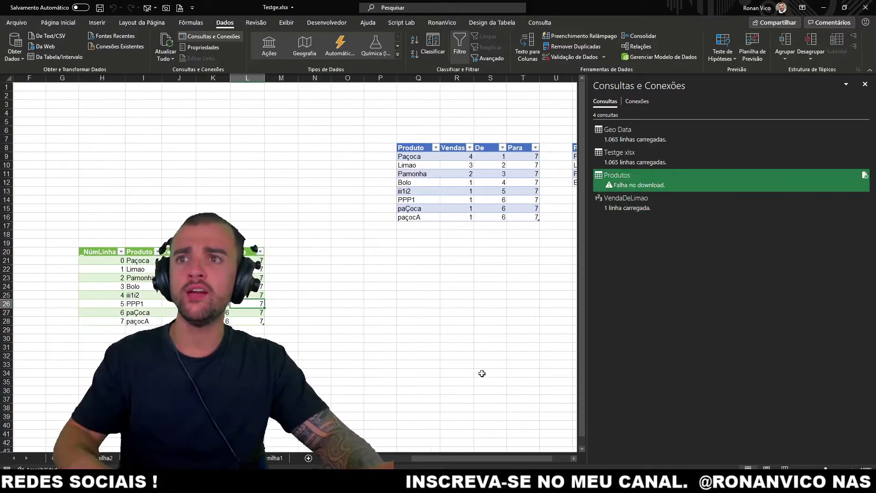
click(481, 371)
click(456, 339)
text(=agora())
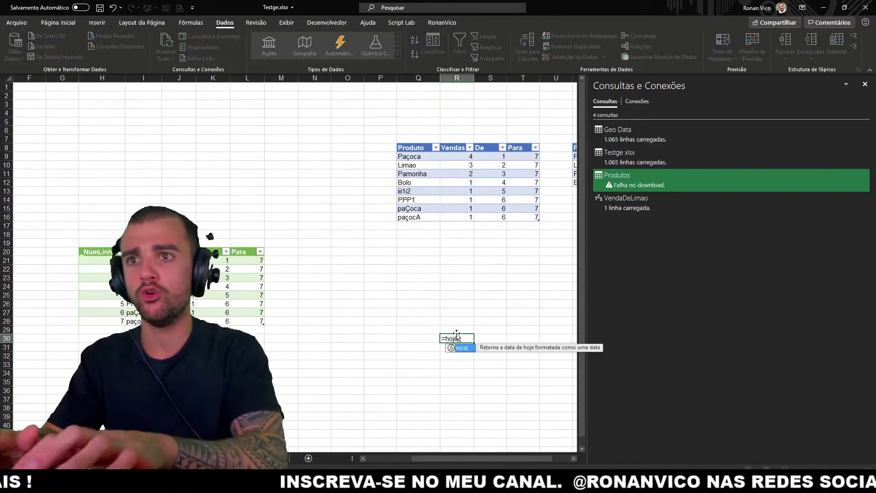
key(Return)
Step: Widen column R, add the DIAS header, make it a table, and load it into Power Query
drag(474, 78, 476, 78)
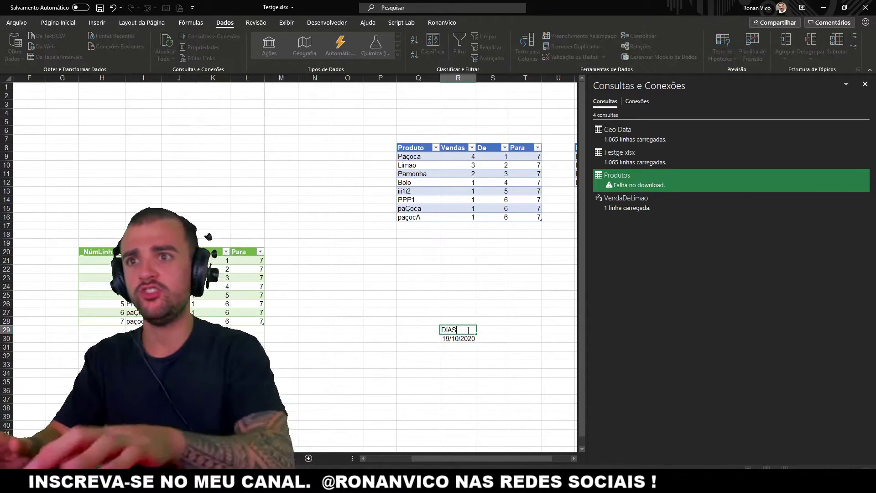
text(DIAS)
key(ctrl+t)
key(Return)
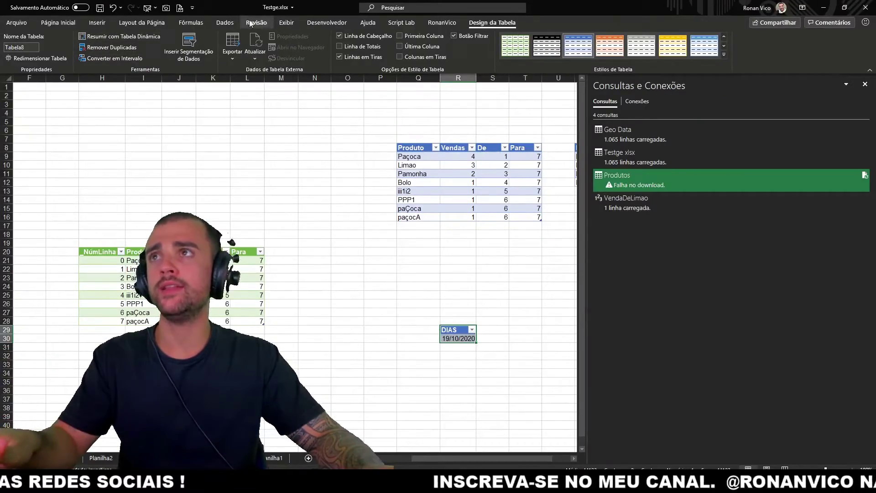
click(225, 22)
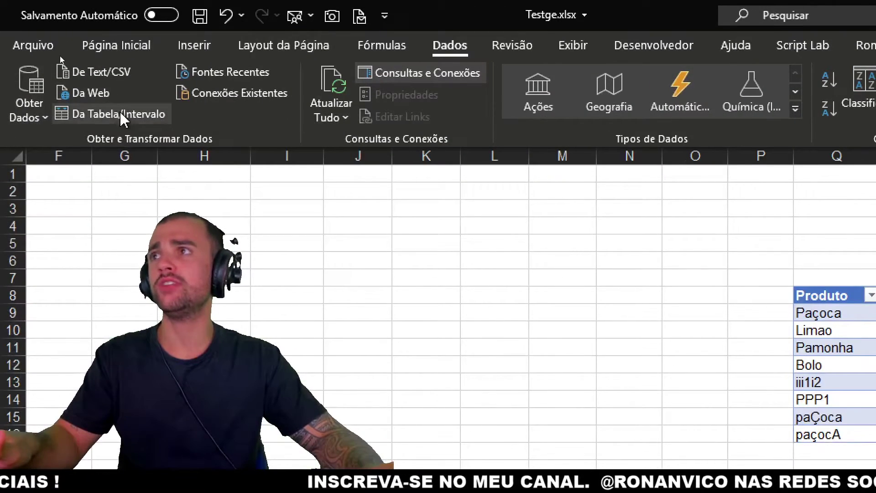
click(123, 114)
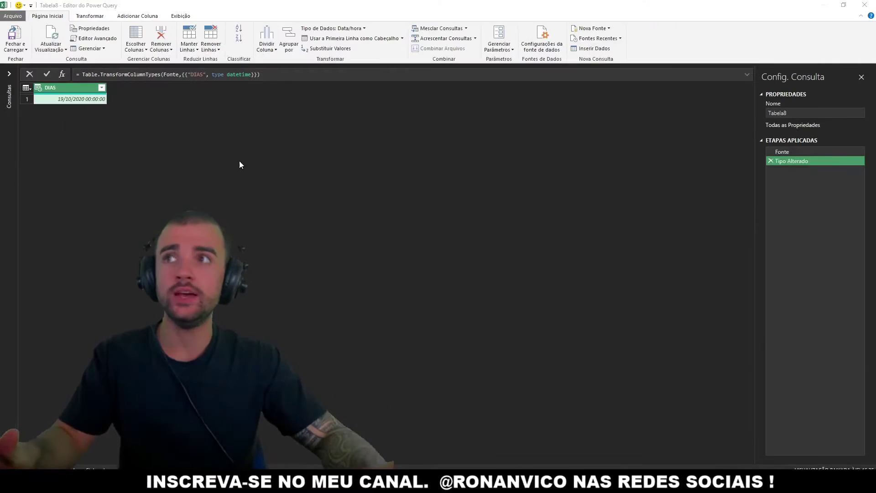
Step: Replace the automatic date/time type on DIAS with Data, then close the editor
click(770, 162)
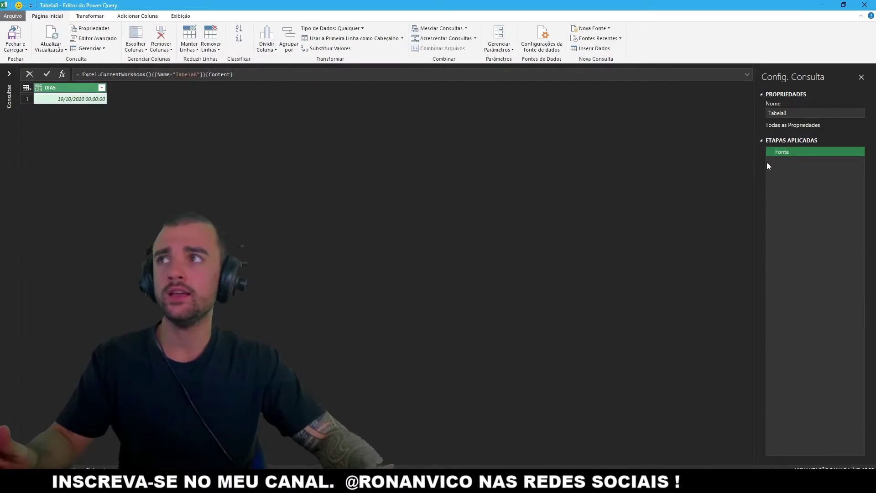
click(37, 89)
click(91, 153)
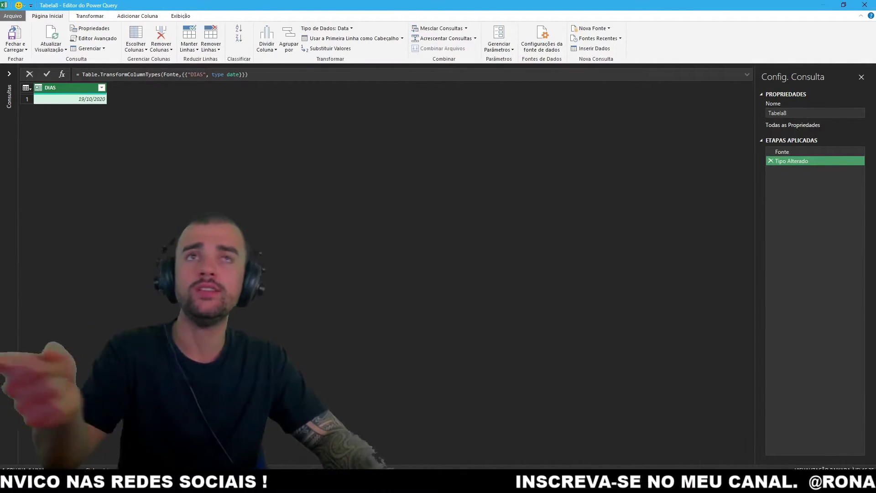
click(864, 5)
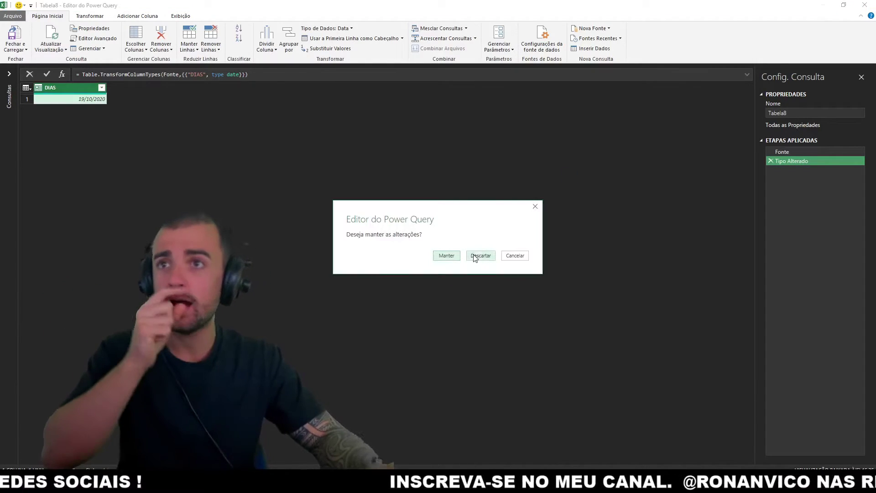
Step: Discard the unsaved changes to the DIAS query
click(480, 255)
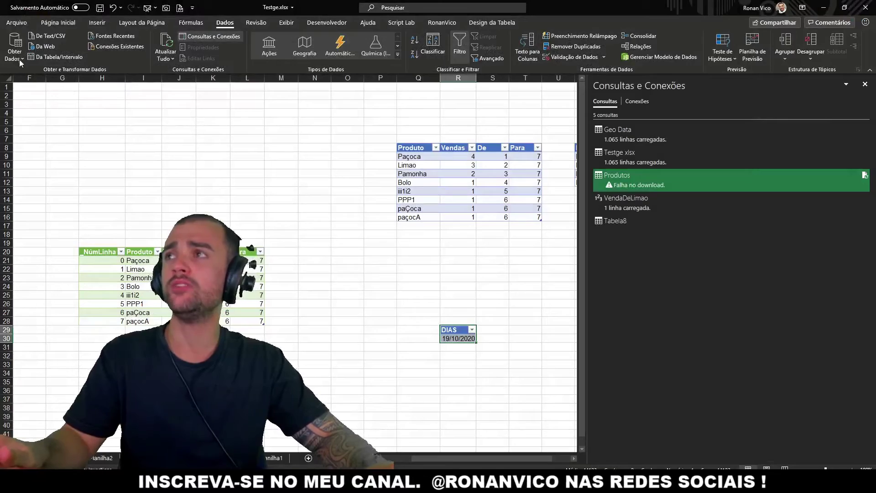
click(20, 60)
click(17, 43)
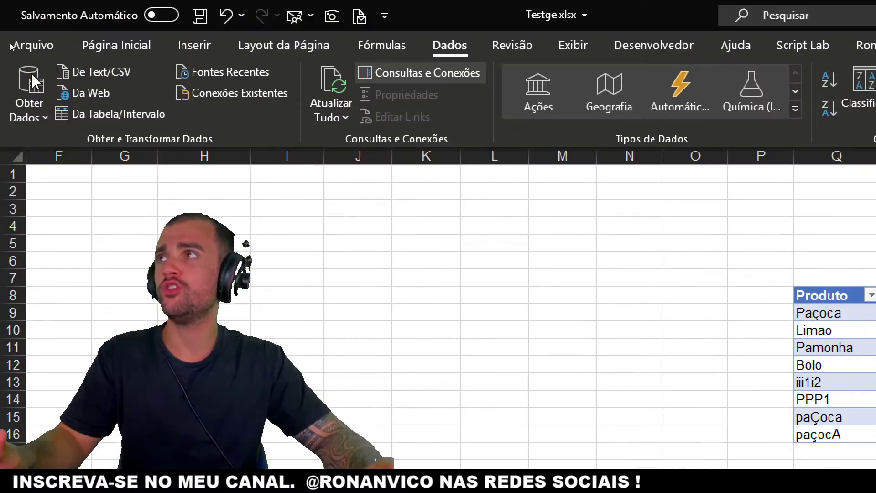
Step: Review the workbook's Data Load query options, then relaunch the Power Query Editor
click(28, 111)
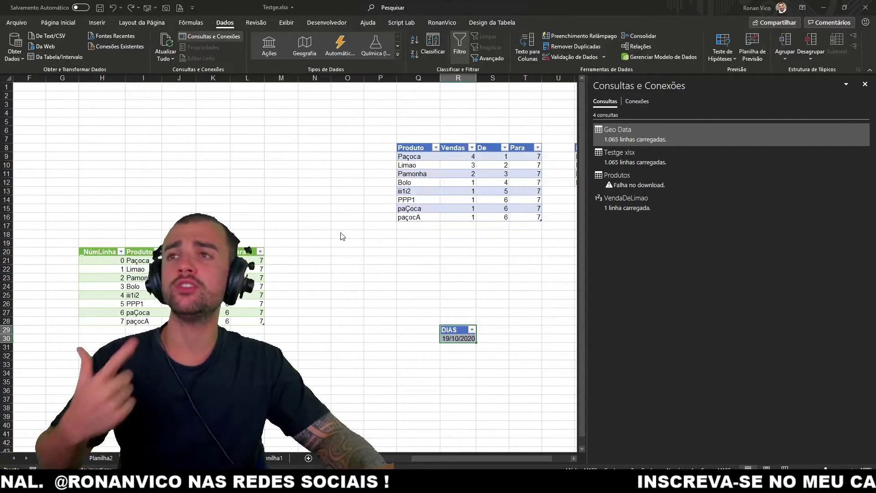
click(340, 243)
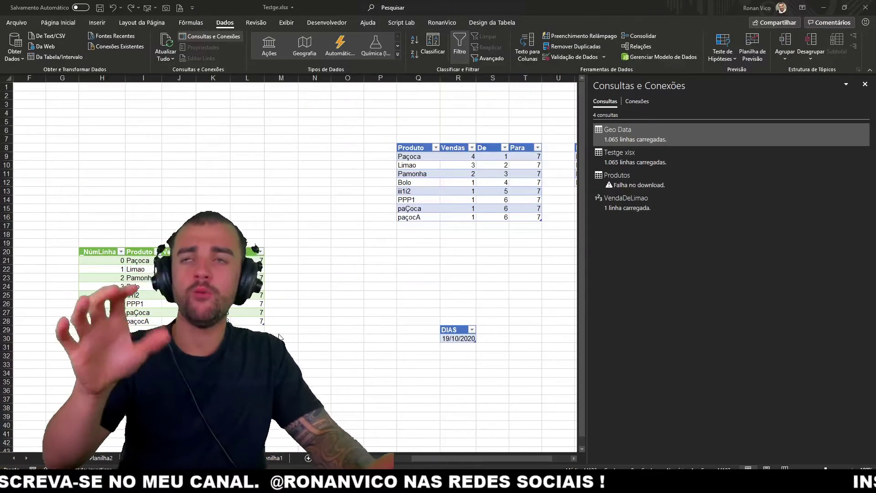
click(18, 55)
click(73, 201)
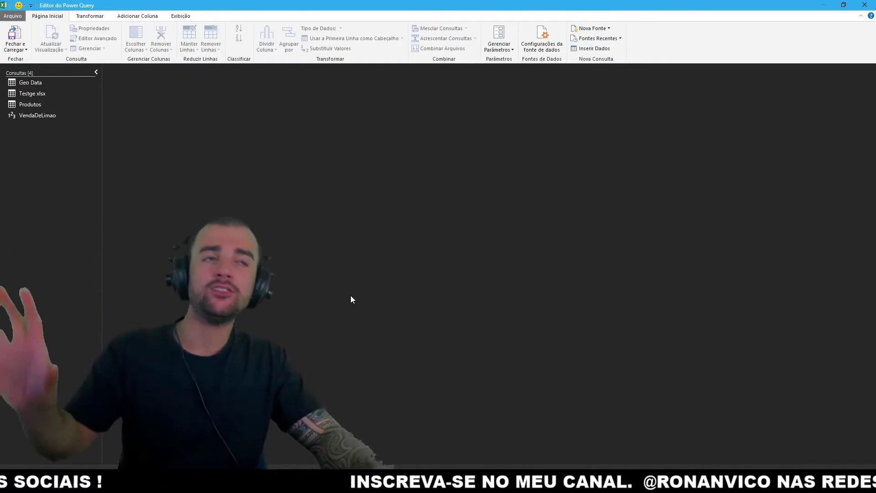
Step: Create a blank query Consulta1 with the formula = #shared to list all functions
right_click(37, 128)
mouse_move(71, 146)
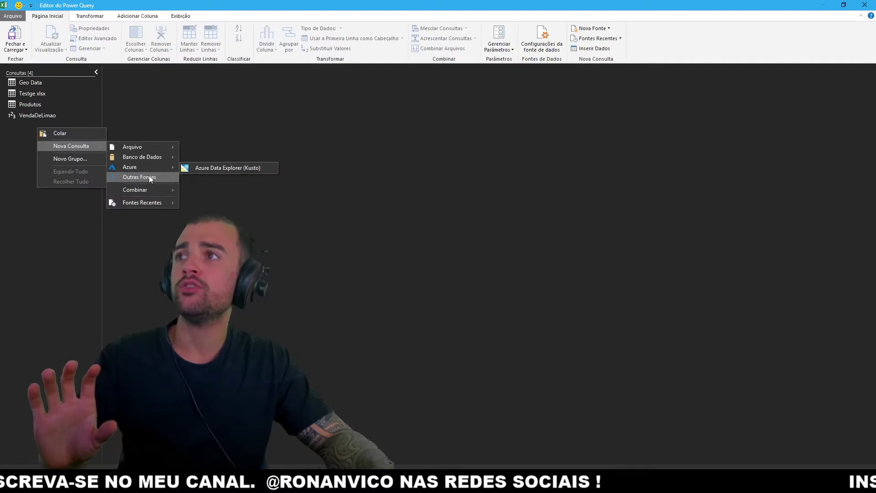
mouse_move(139, 177)
click(206, 217)
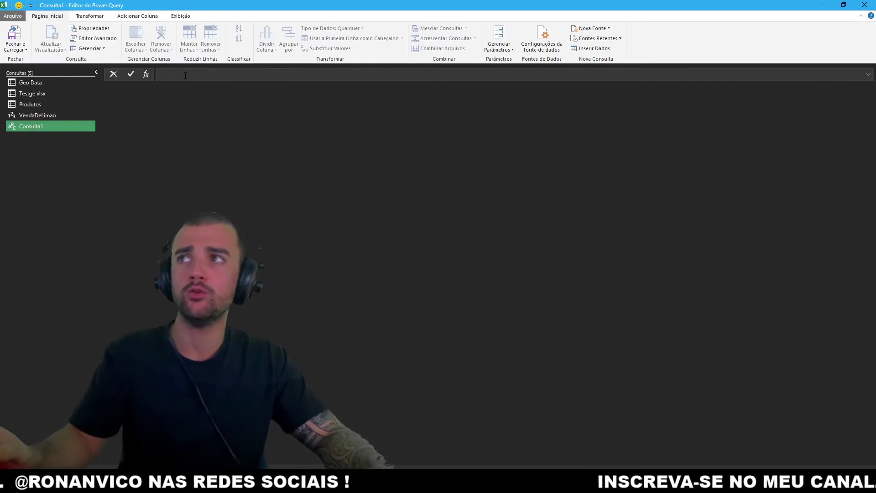
text(= #)
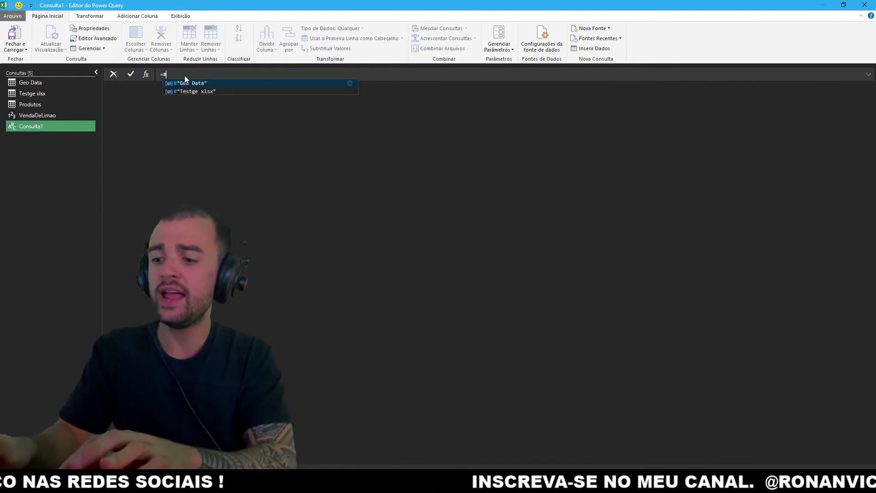
text(shared)
key(Return)
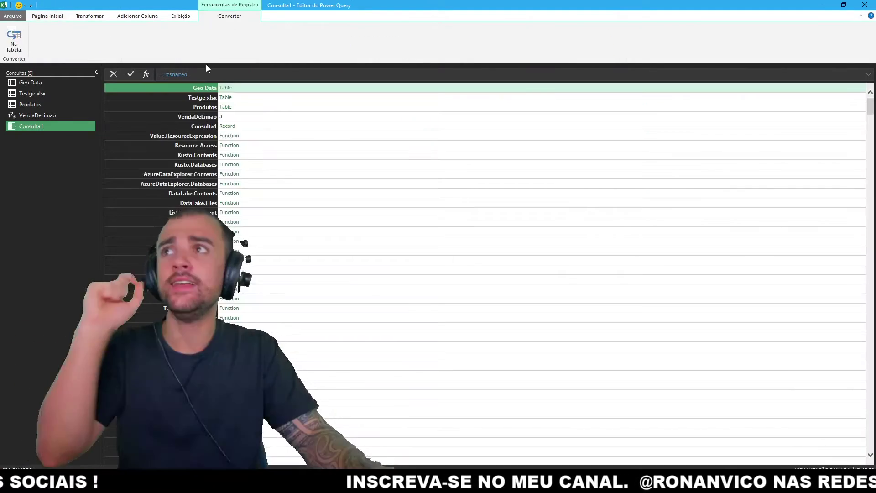
Step: Browse the #shared list, drill into List.RemoveLastN, and cancel its parameter prompt
scroll(262, 119, down, 10)
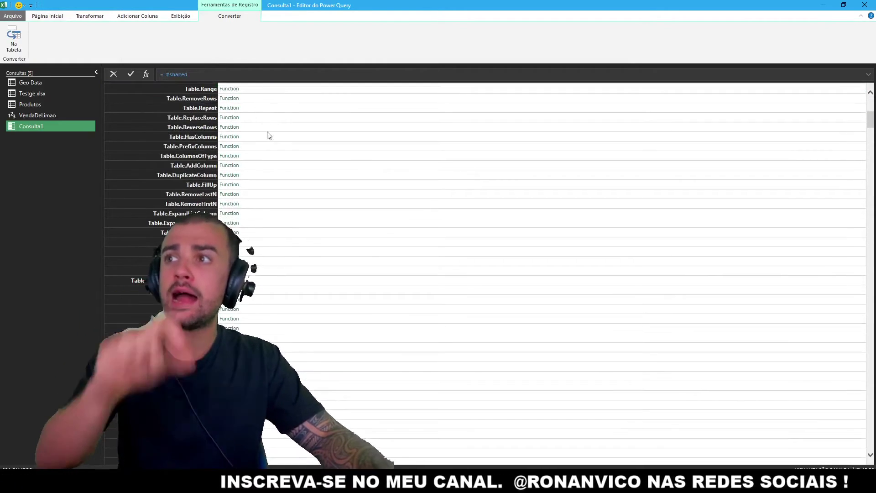
scroll(269, 137, down, 5)
scroll(268, 150, down, 5)
scroll(268, 151, down, 5)
scroll(270, 152, down, 5)
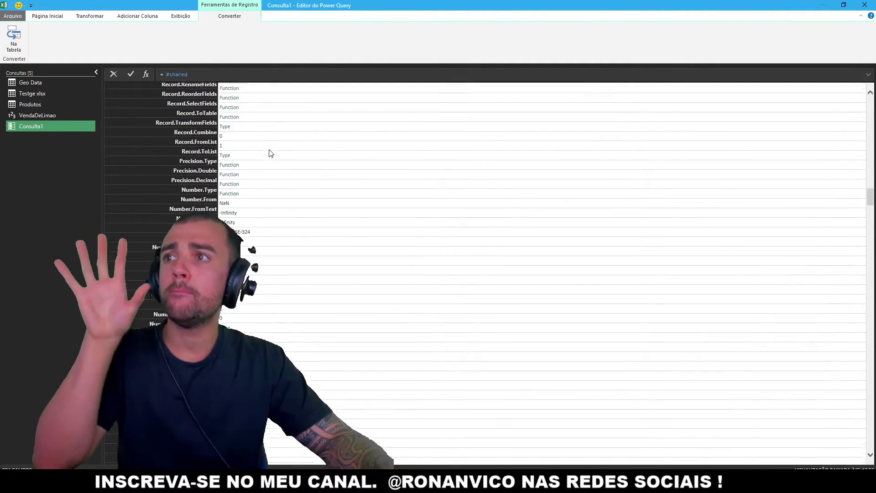
scroll(268, 152, down, 5)
scroll(353, 148, down, 5)
scroll(410, 133, down, 5)
scroll(384, 119, down, 5)
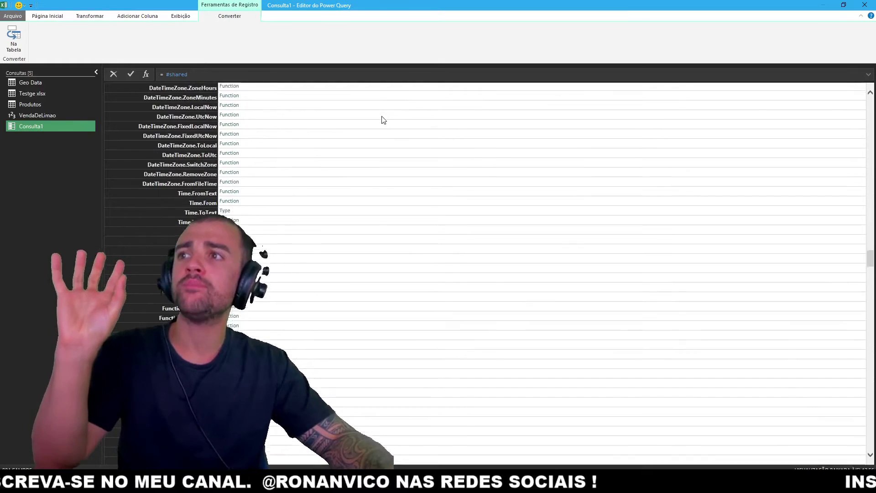
scroll(383, 120, down, 5)
scroll(382, 119, down, 5)
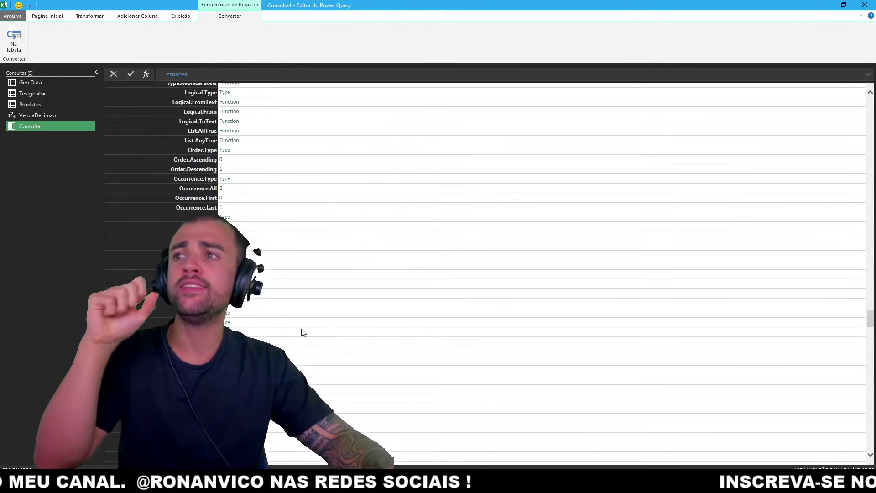
key(ctrl+Home)
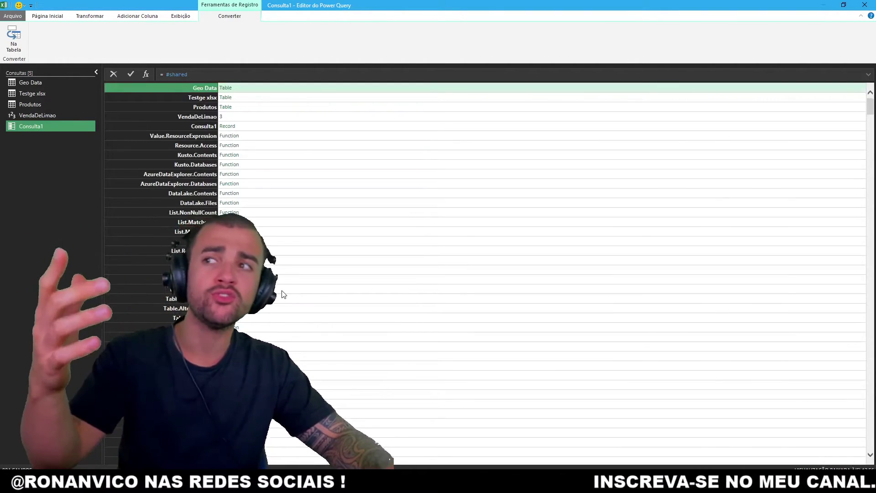
click(283, 279)
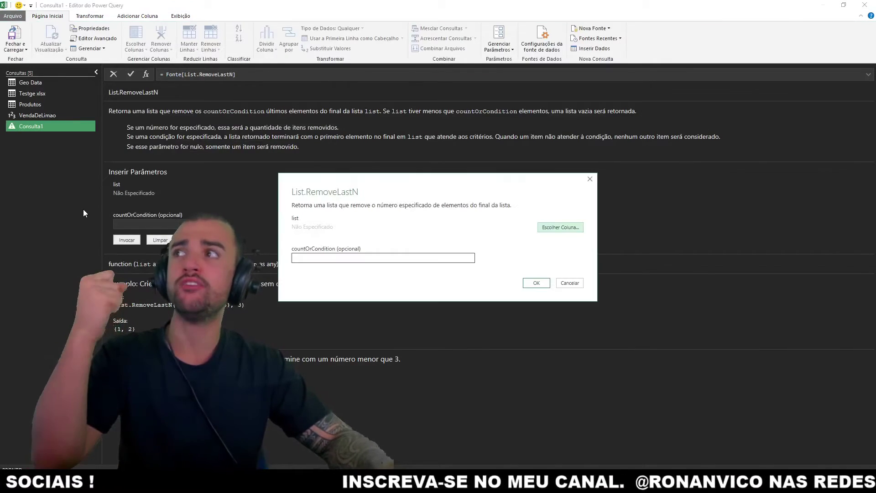
click(561, 283)
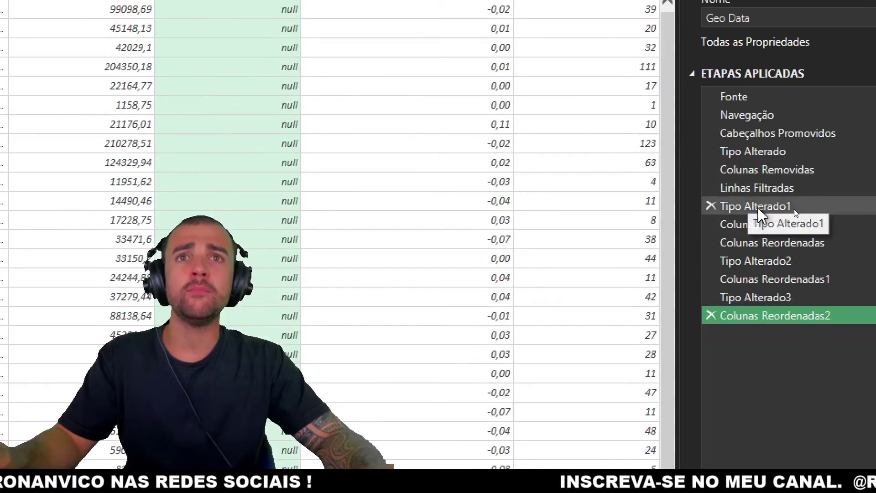
Step: Extract the steps before Tipo Alterado1 into a new query named Geo Data Anterior
click(740, 208)
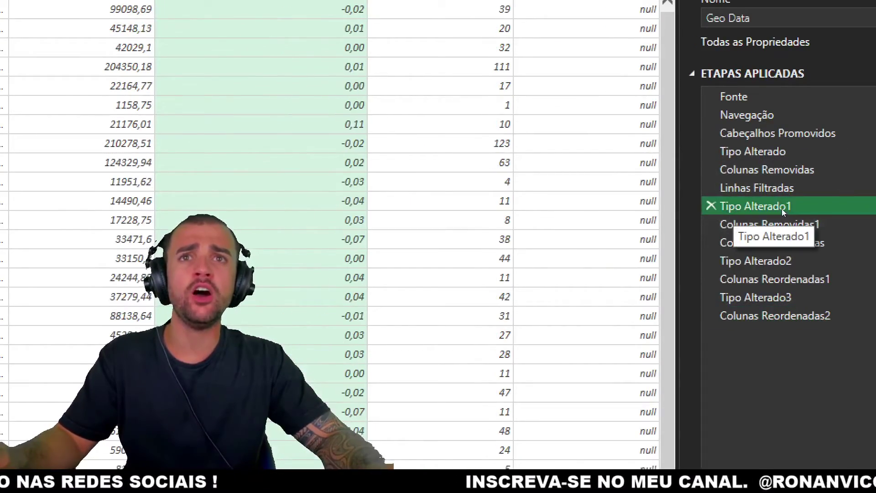
right_click(746, 211)
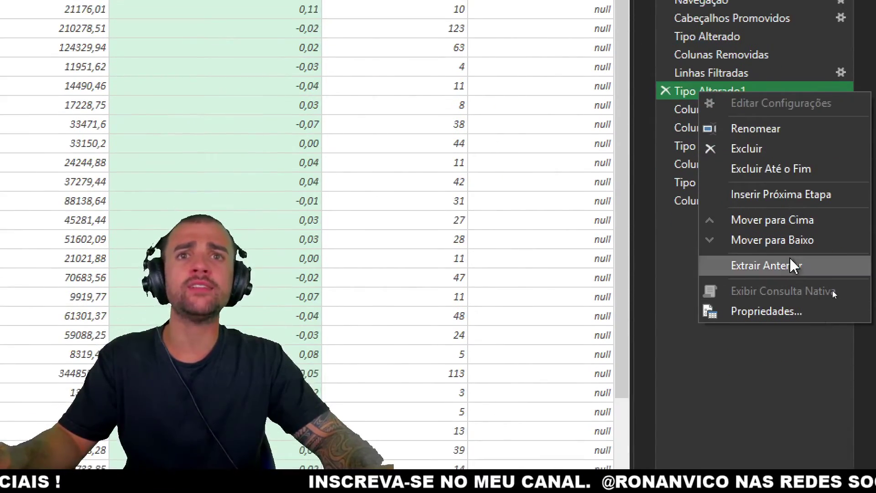
click(792, 264)
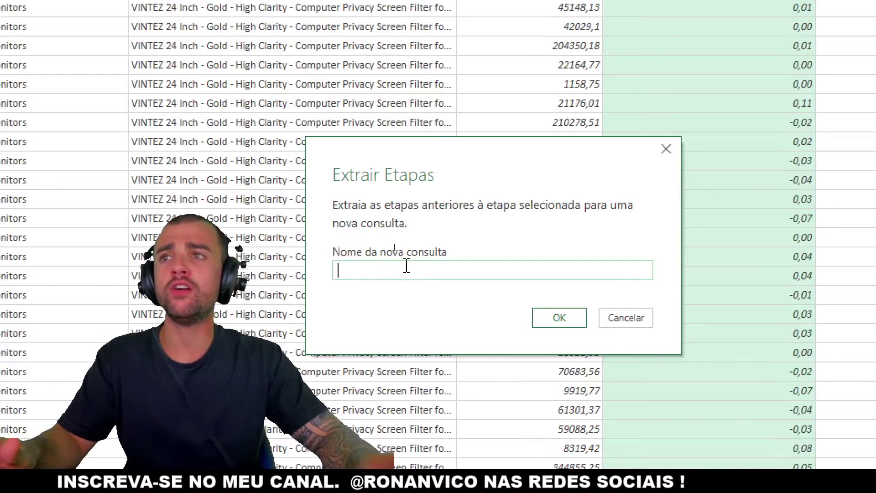
text(Geo Data A)
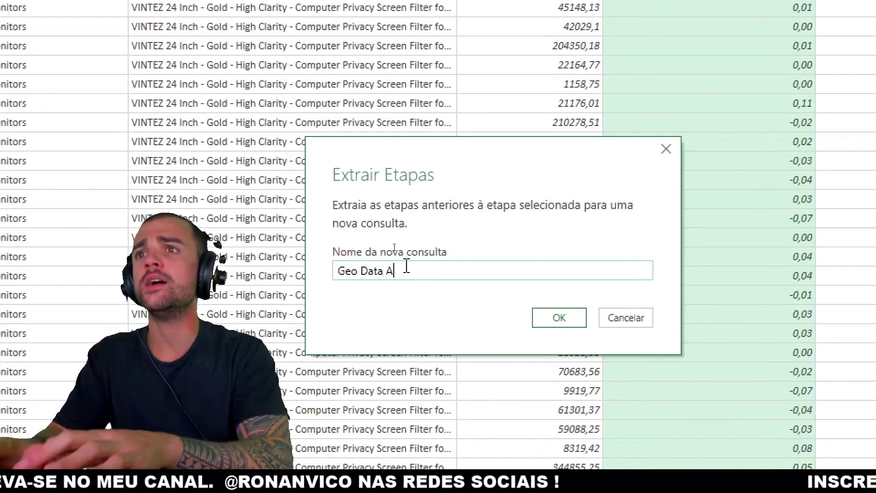
text(nterior)
key(Return)
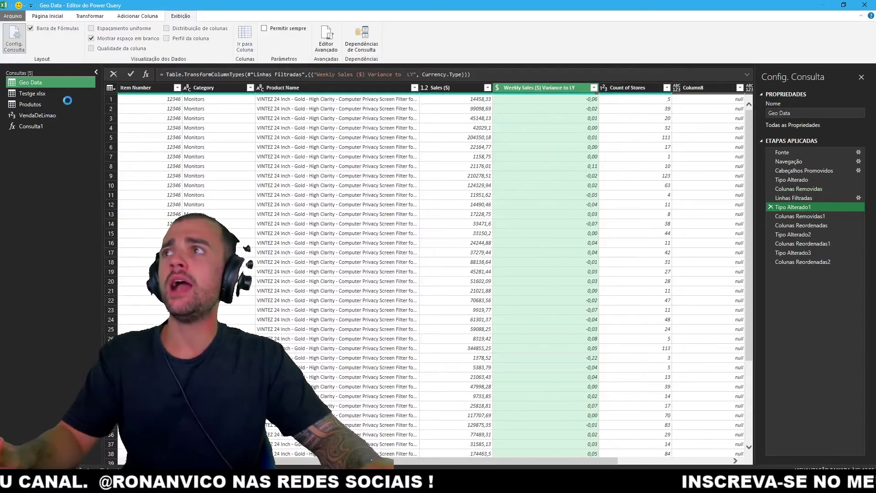
Step: Check Geo Data Anterior, then confirm Geo Data's Fonte step now references it
click(50, 137)
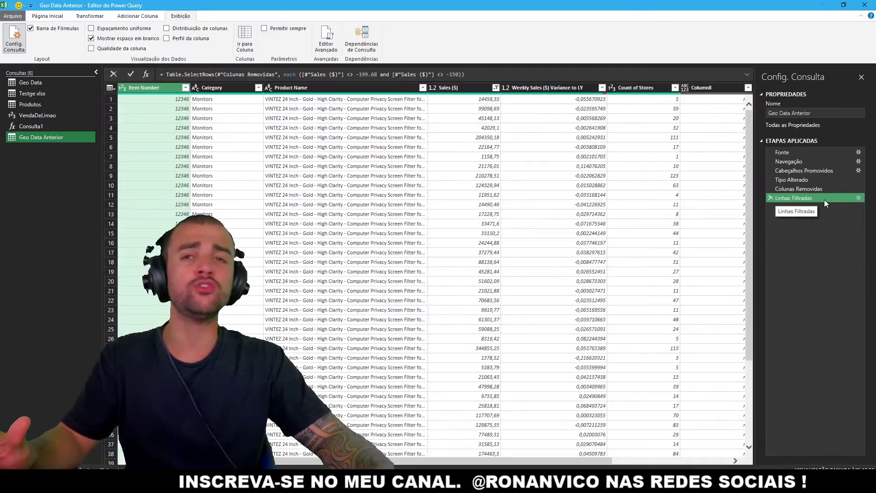
click(64, 84)
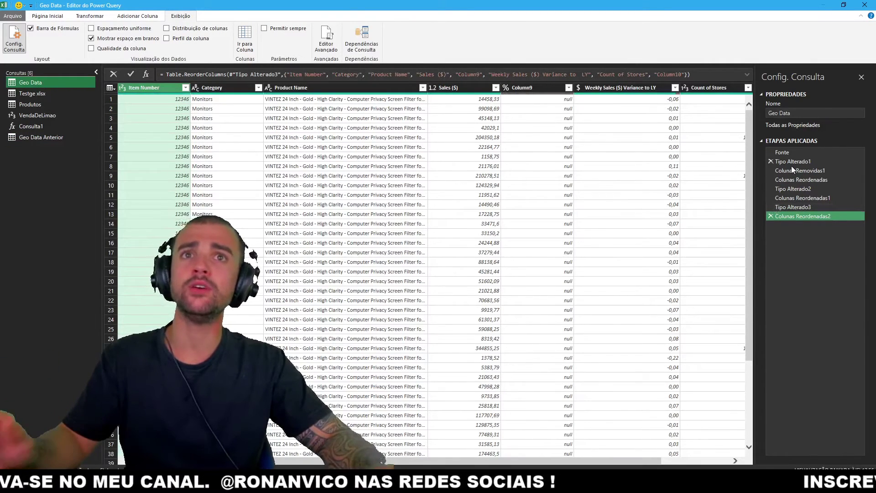
click(806, 153)
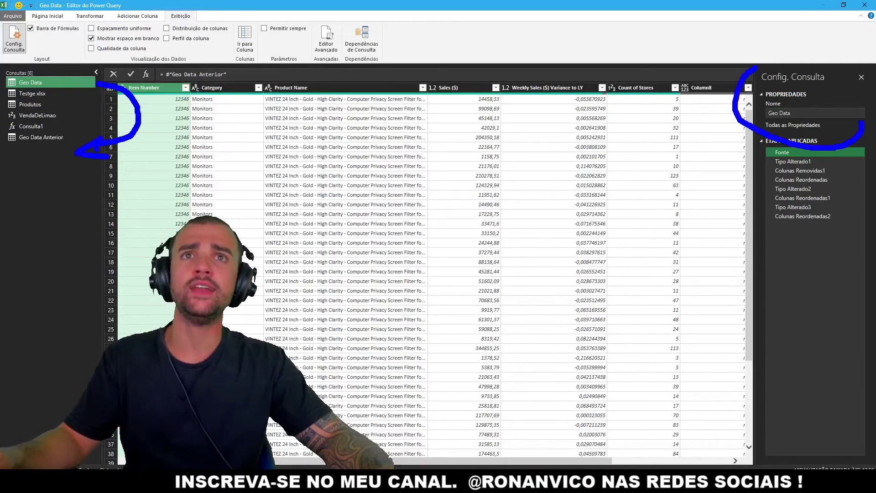
key(Escape)
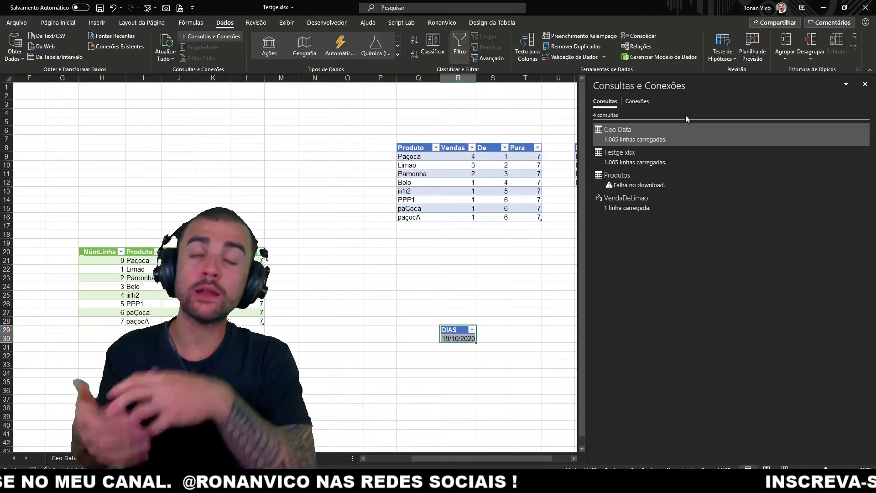
Step: Launch Excel from the Start search and create a new blank workbook
drag(620, 155, 459, 258)
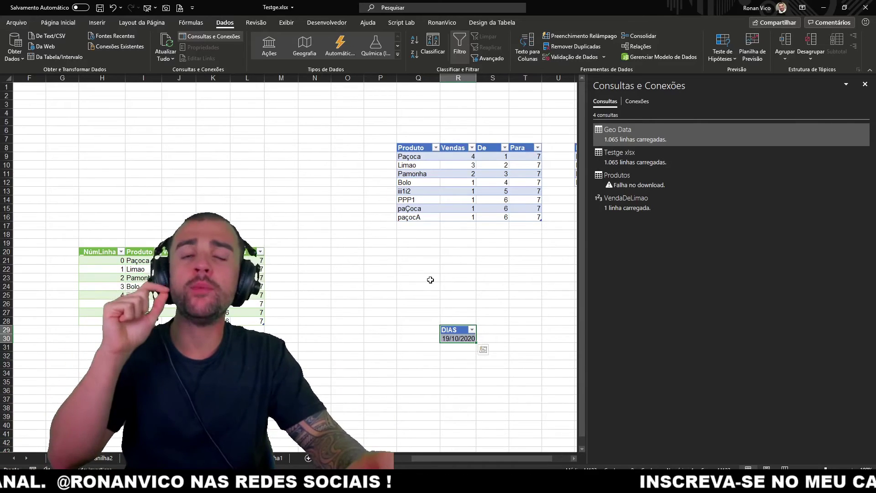
key(super)
text(exvce)
key(BackSpace)
key(BackSpace)
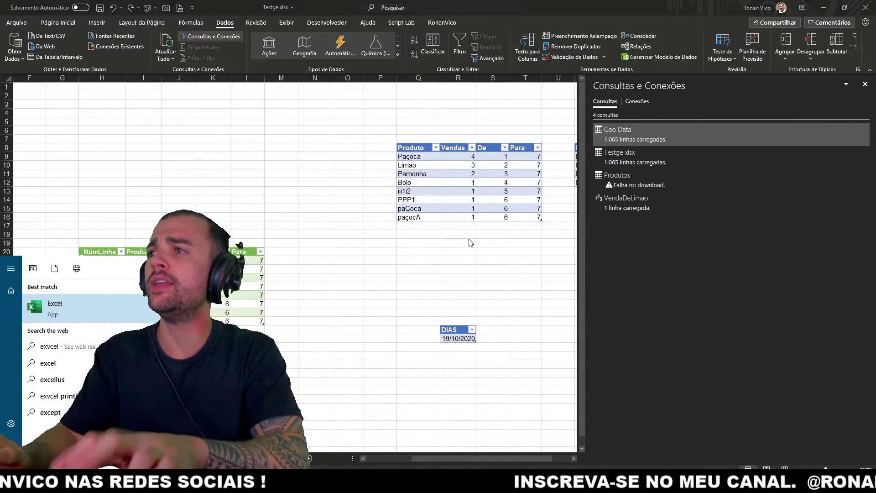
key(Return)
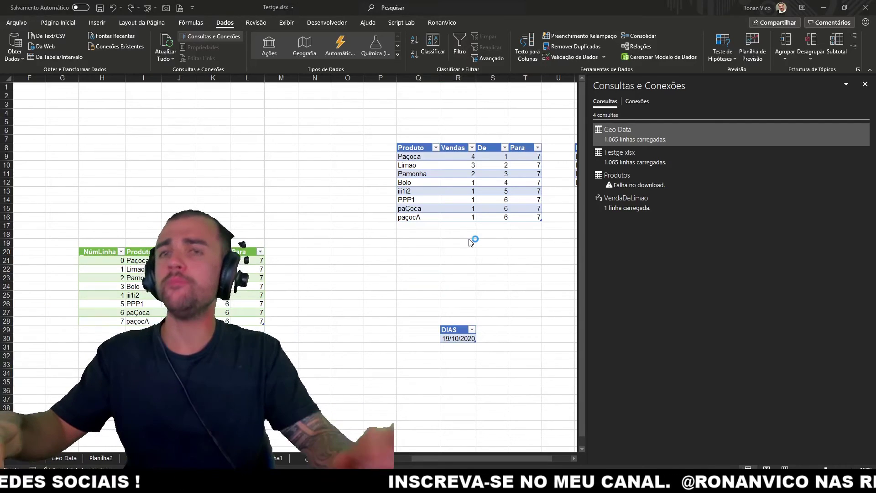
key(Return)
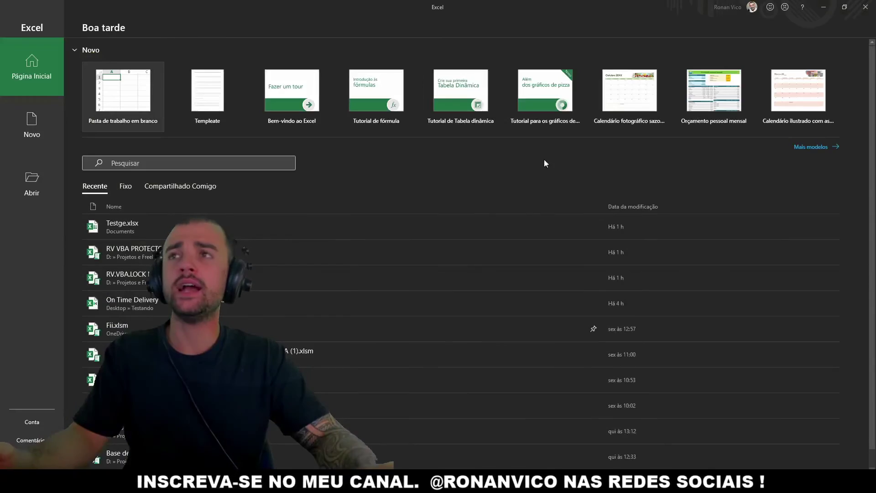
click(170, 116)
Step: Snap the blank workbook beside Testge.xlsx and open its widened Queries pane
key(super+Left)
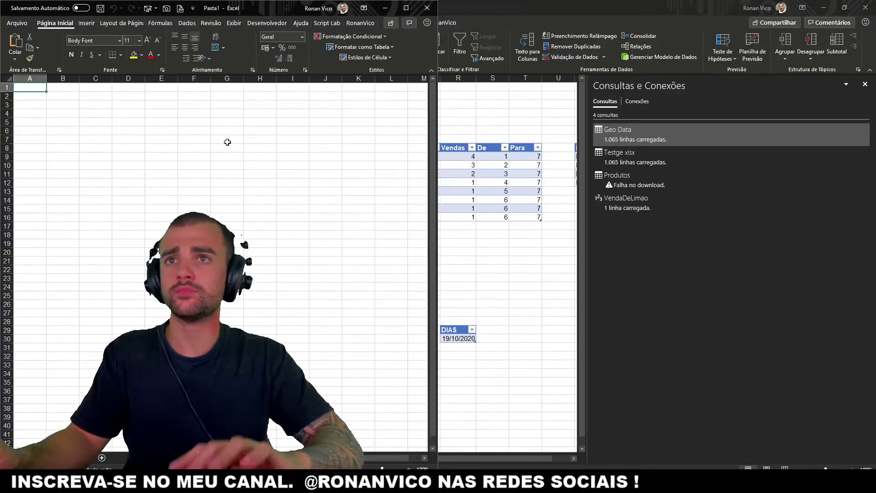
click(600, 151)
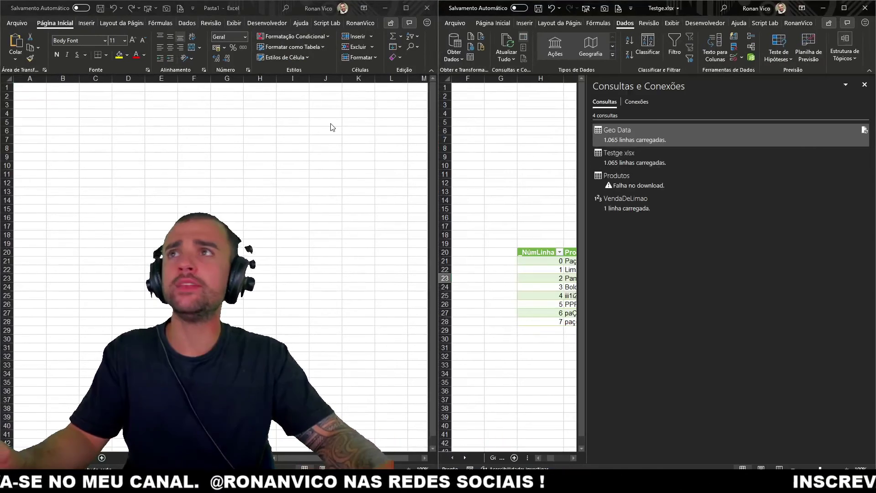
click(187, 23)
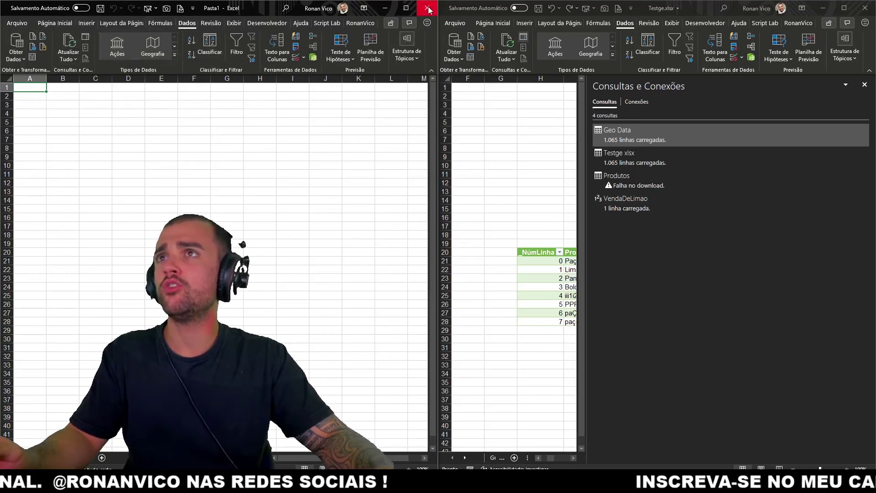
click(406, 8)
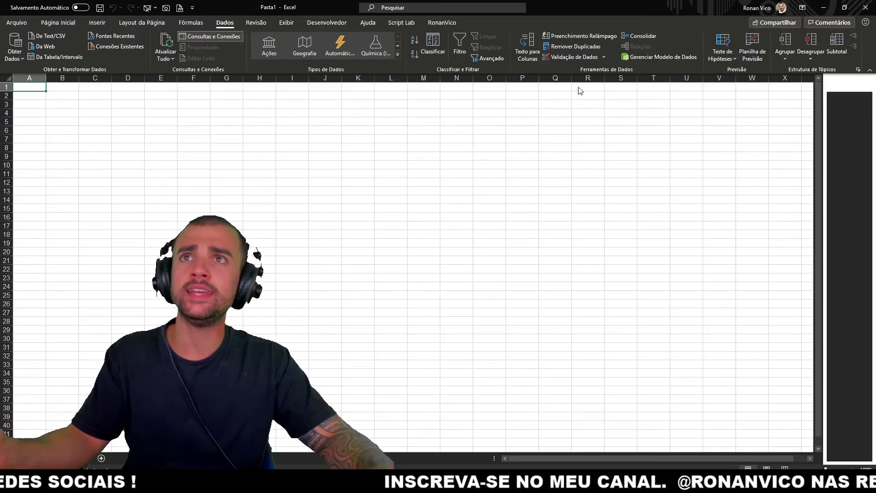
double_click(576, 7)
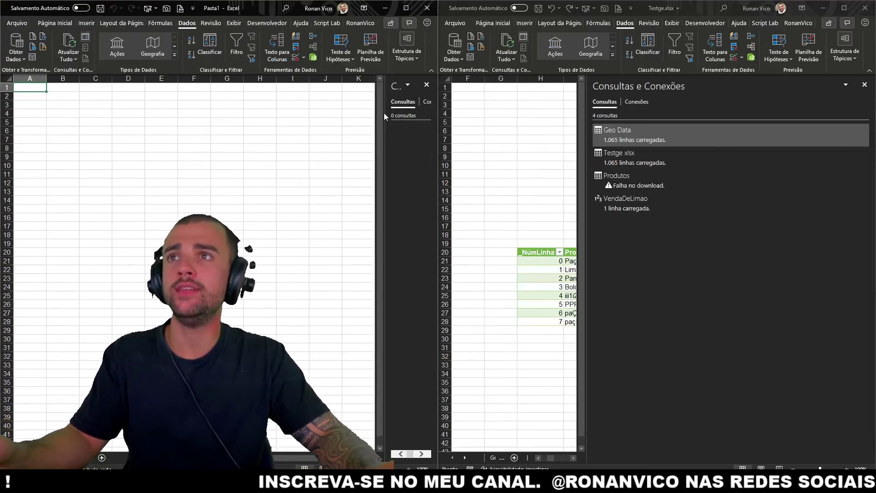
drag(386, 114, 281, 119)
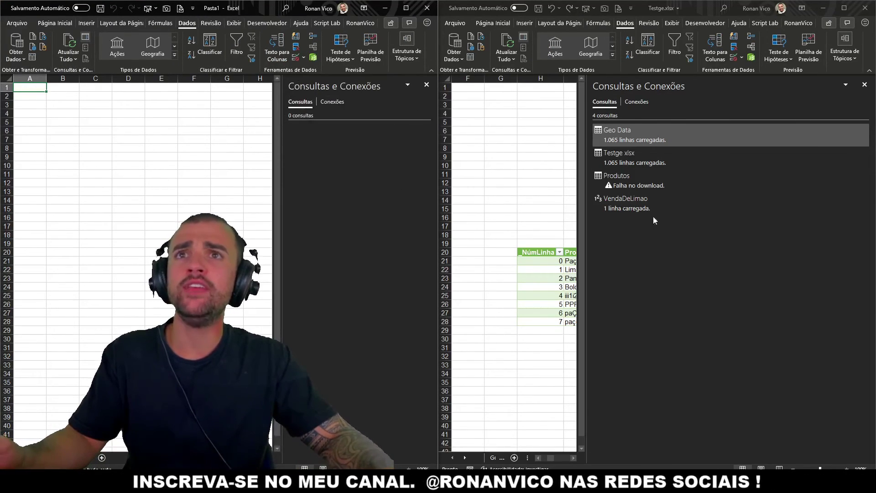
Step: Copy the Geo Data query from Testge.xlsx and paste it into the new workbook
click(638, 139)
right_click(636, 134)
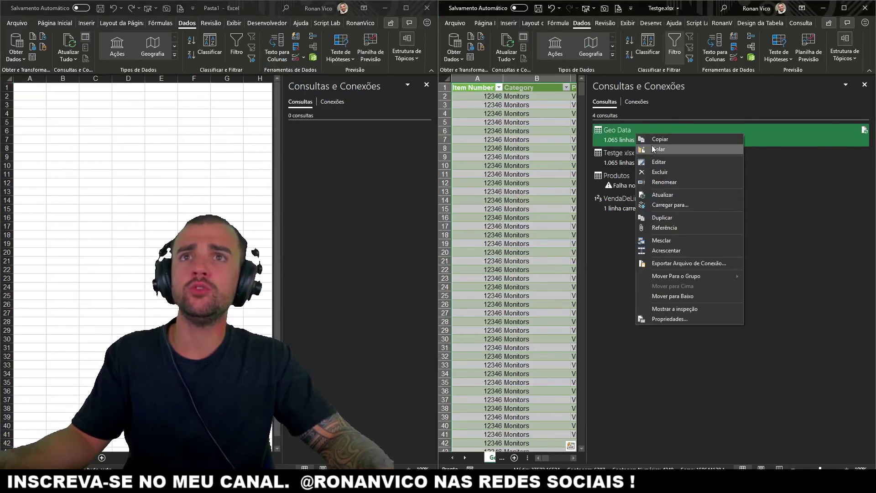
click(354, 145)
right_click(311, 161)
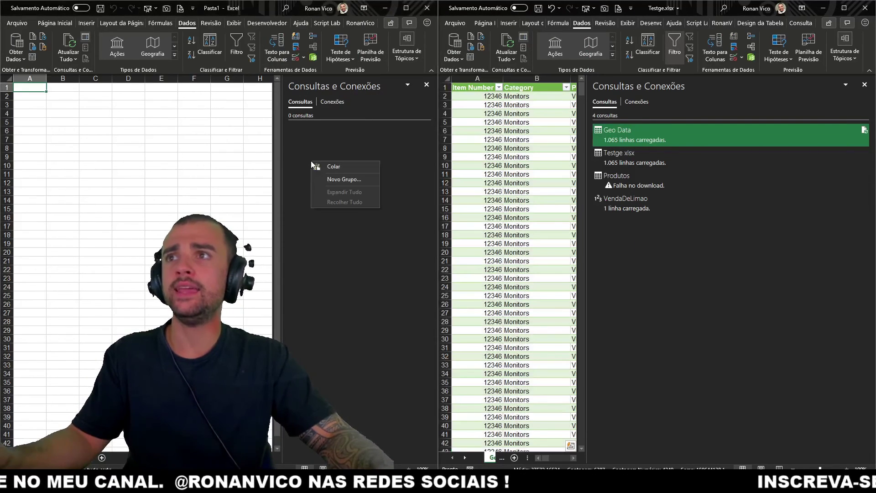
click(324, 168)
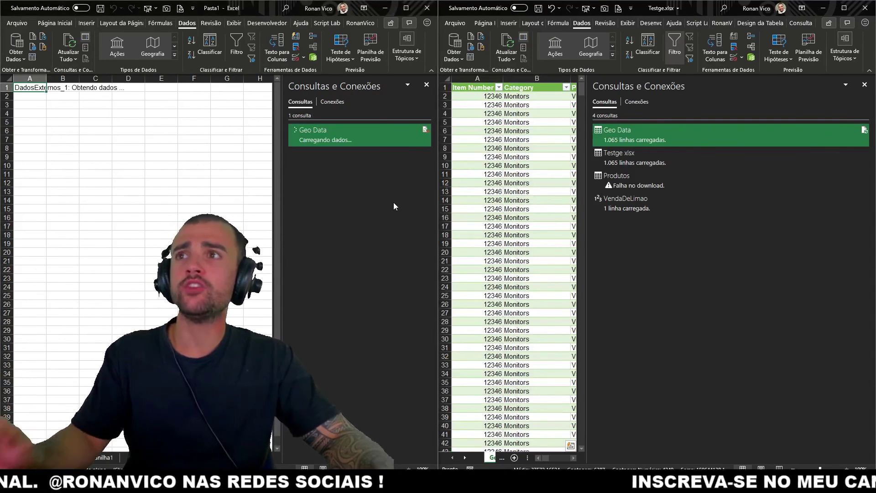